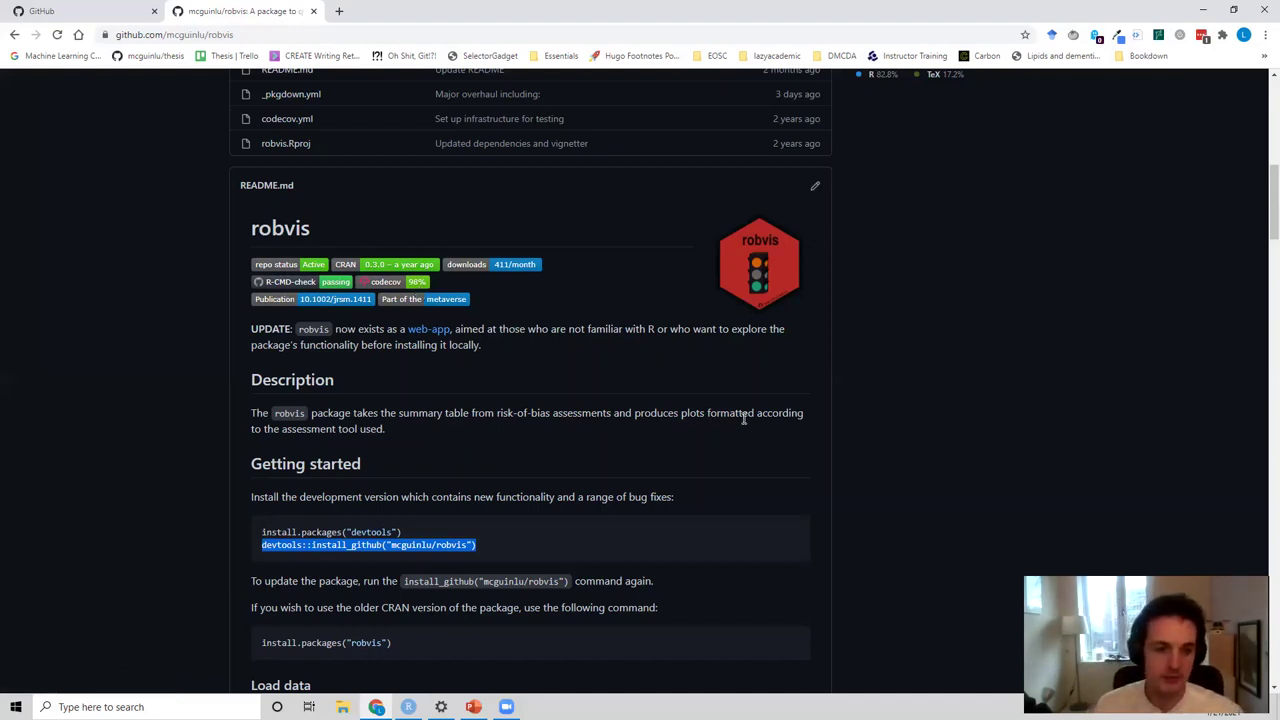
# - Open the robvis repository's list of stargazers and look through it
pyautogui.scroll(4, 832, 430)
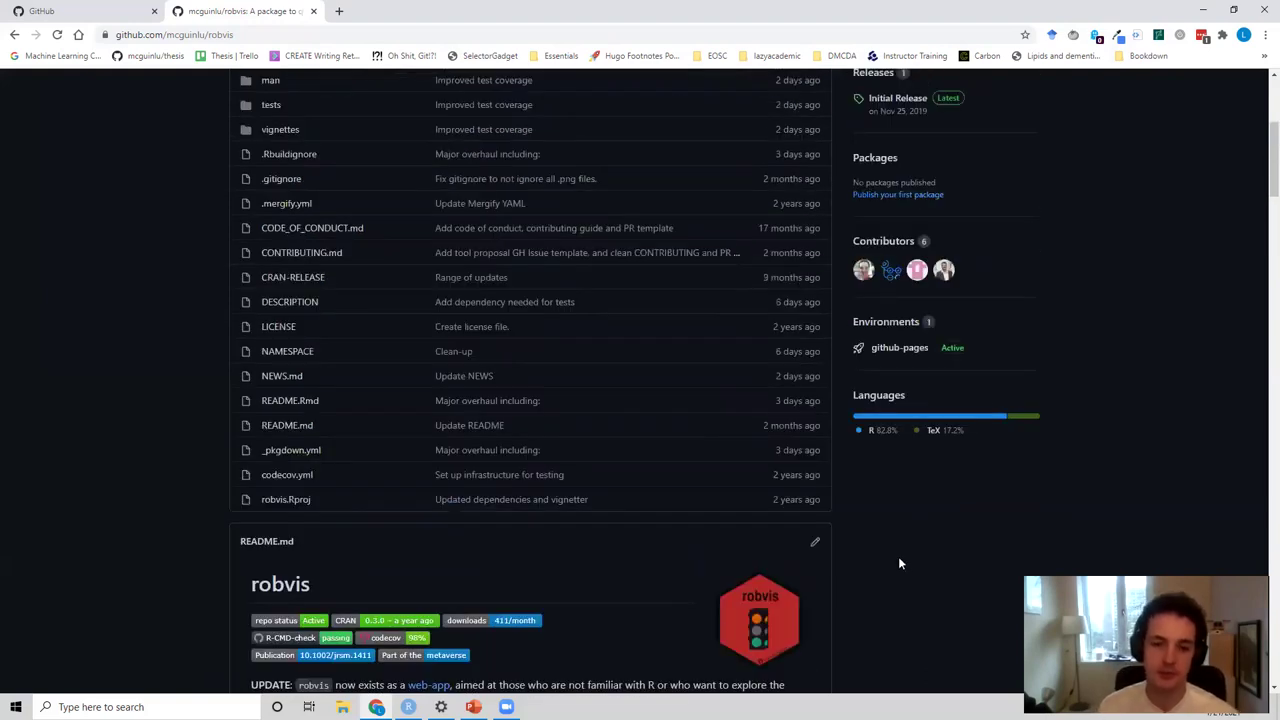
pyautogui.scroll(4, 899, 558)
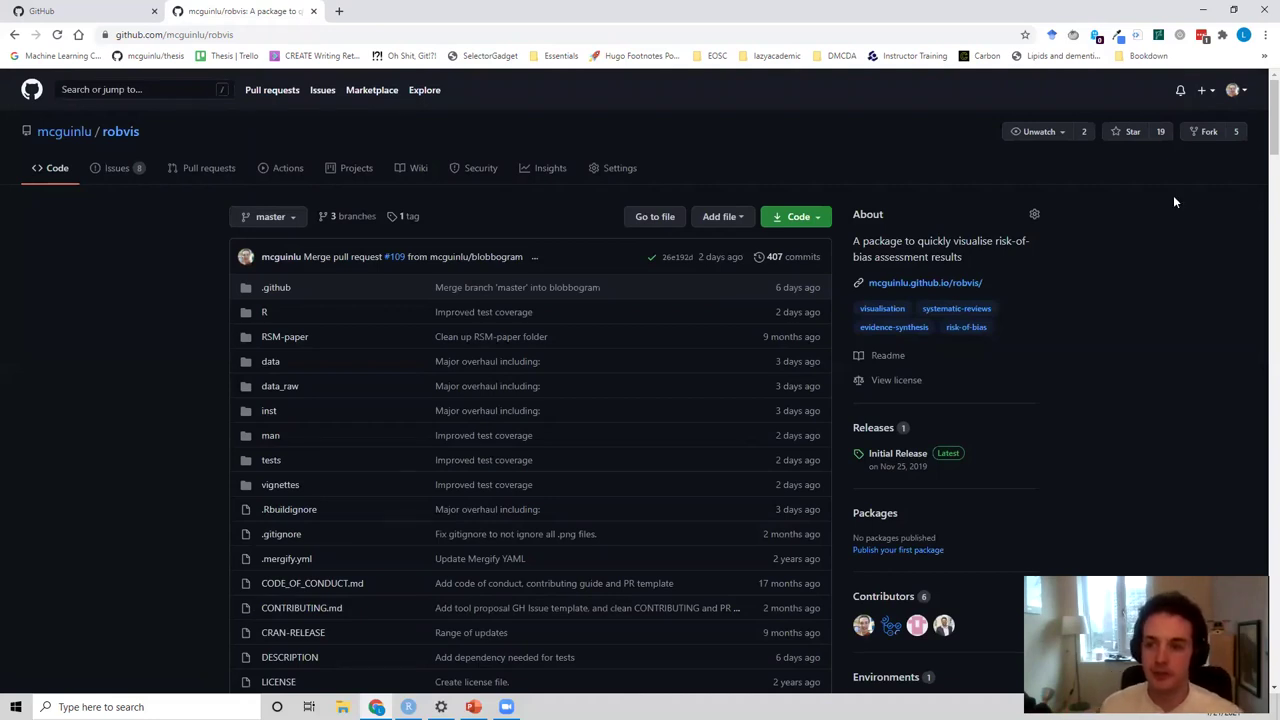
pyautogui.click(1160, 132)
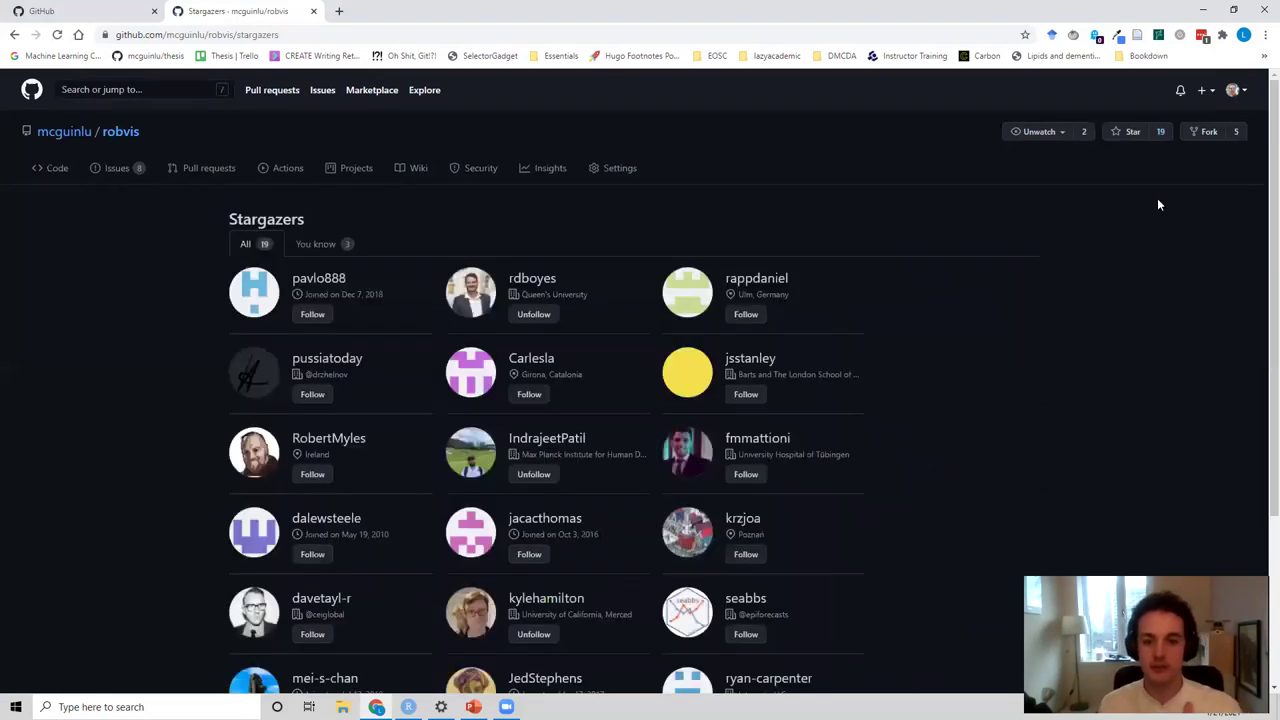
pyautogui.scroll(-2, 1034, 260)
pyautogui.scroll(2, 1034, 271)
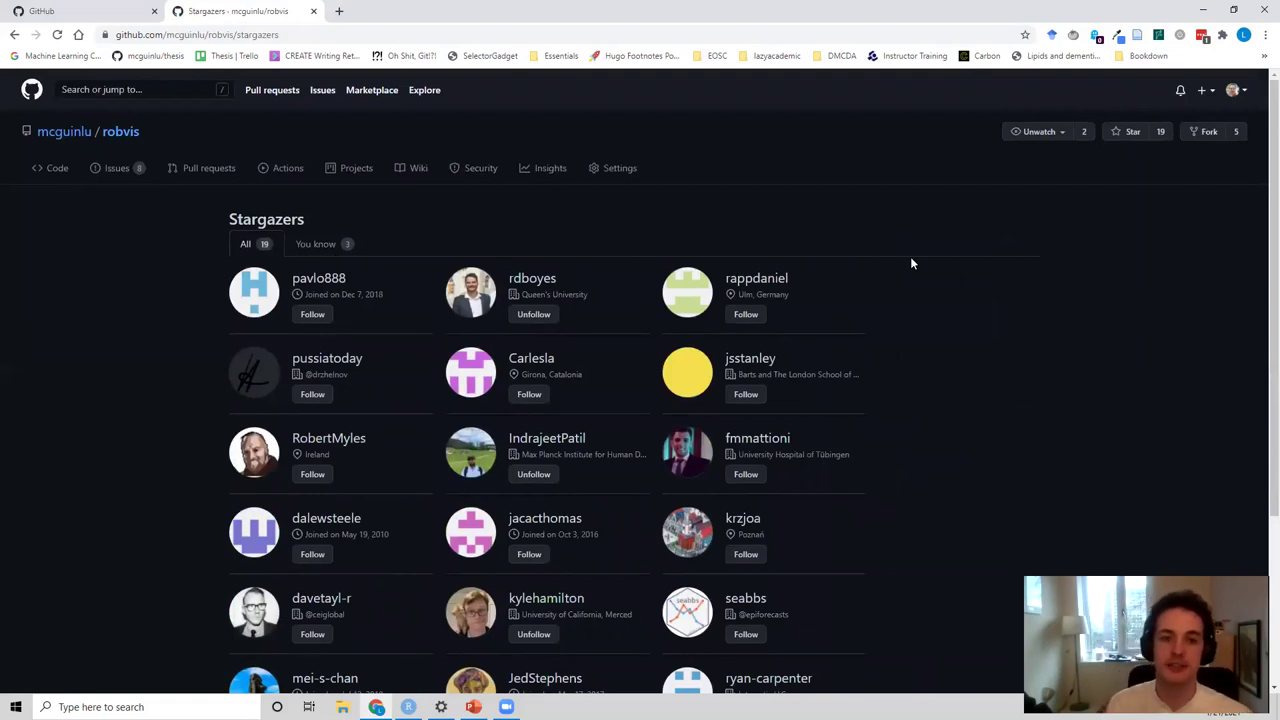
# - Open the signed-in account's starred repositories and browse the list
pyautogui.click(1240, 91)
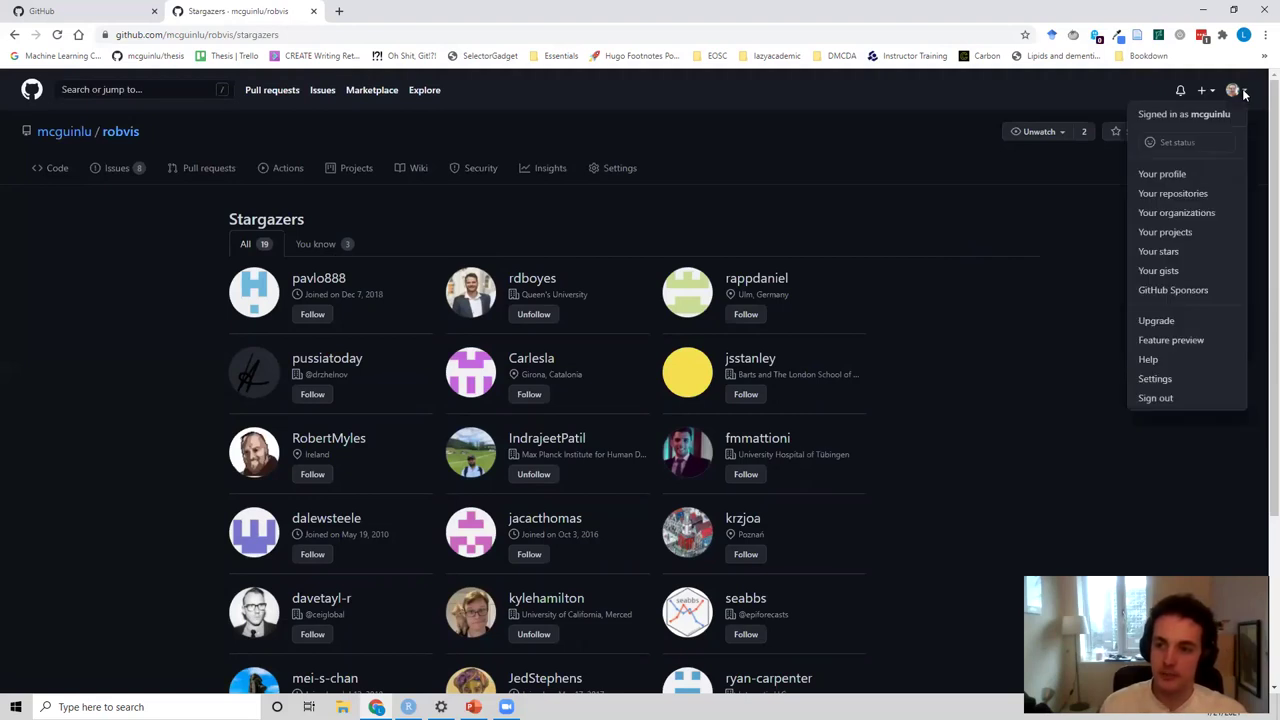
pyautogui.click(1178, 256)
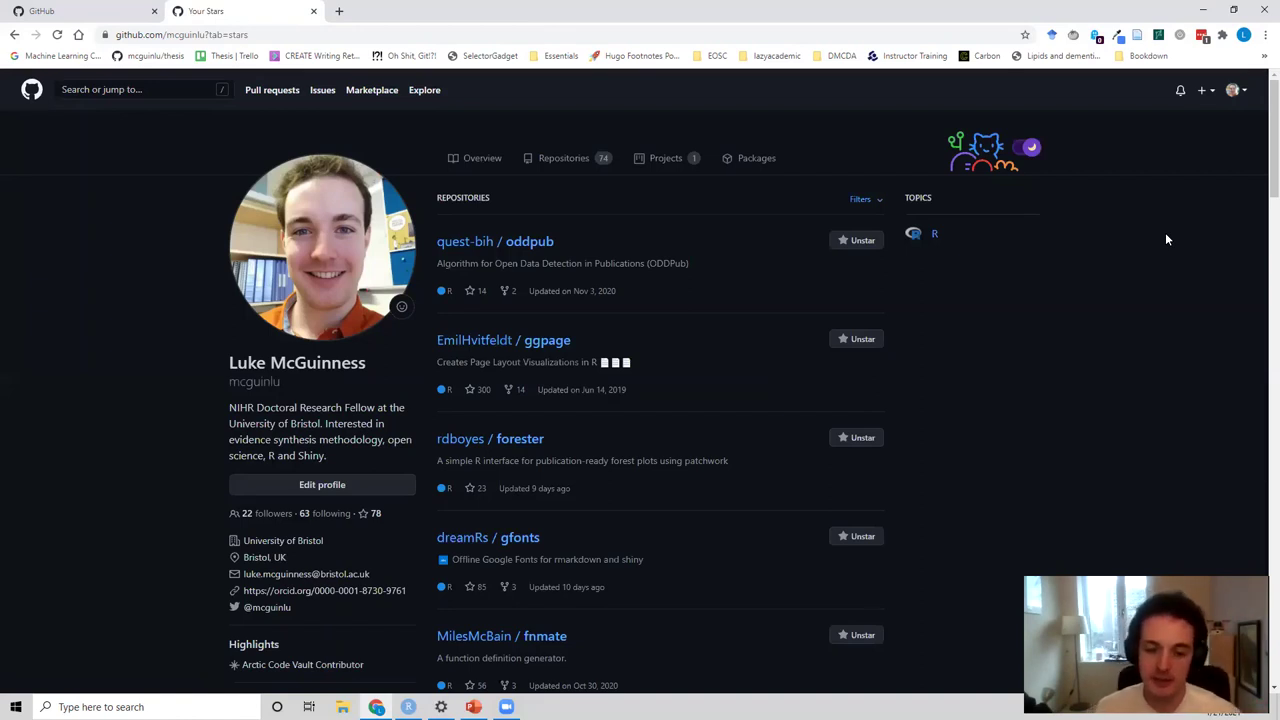
pyautogui.scroll(-2, 1064, 326)
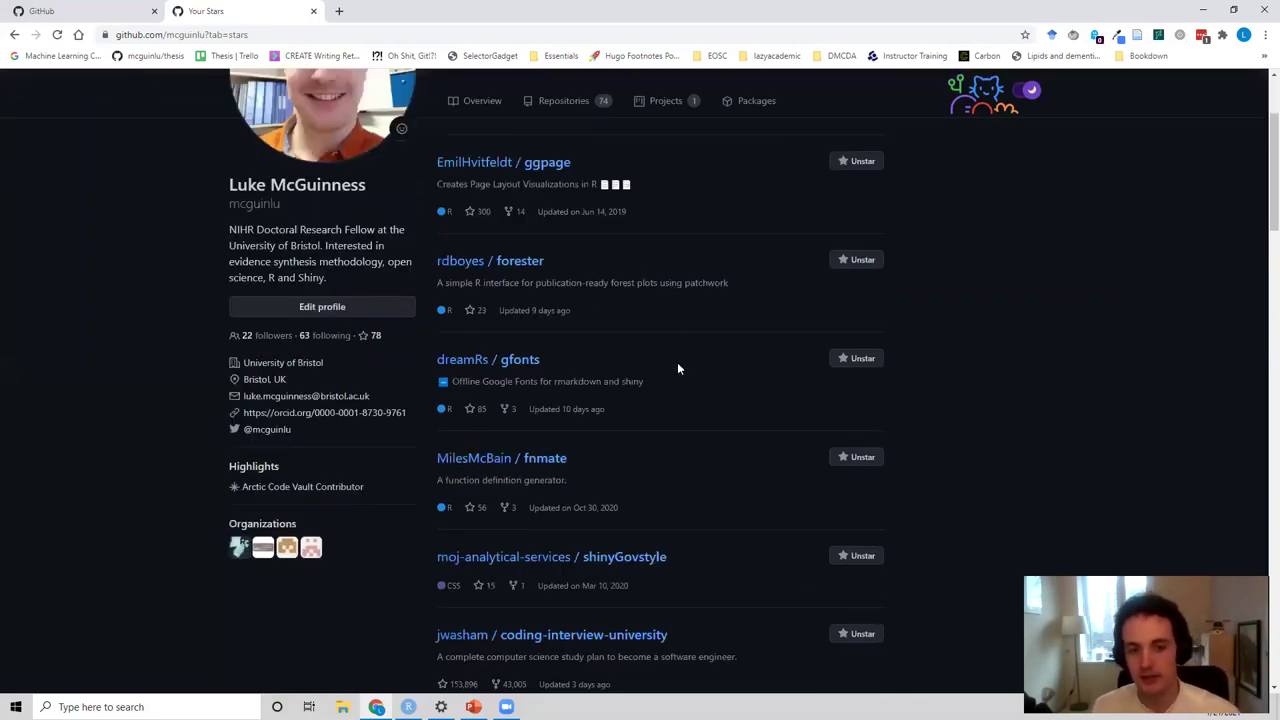
pyautogui.scroll(2, 682, 369)
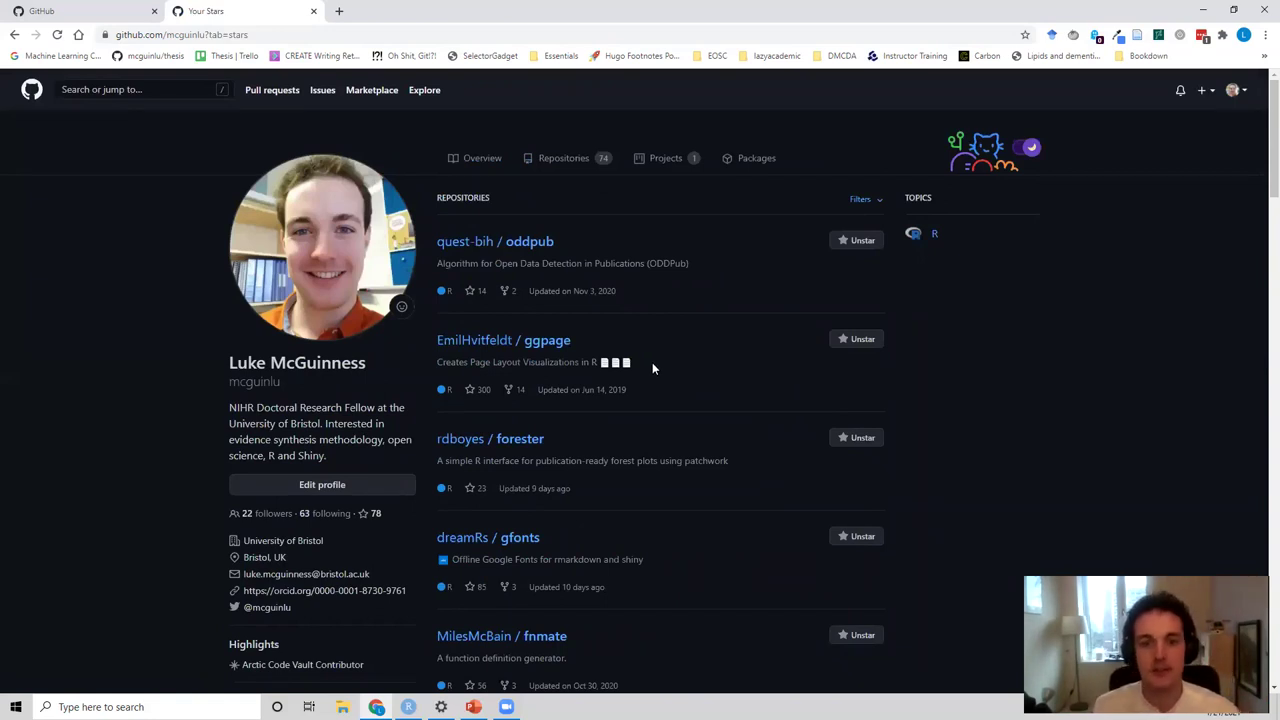
# - Open the signed-in account's profile and view the list of people it follows
pyautogui.click(1243, 94)
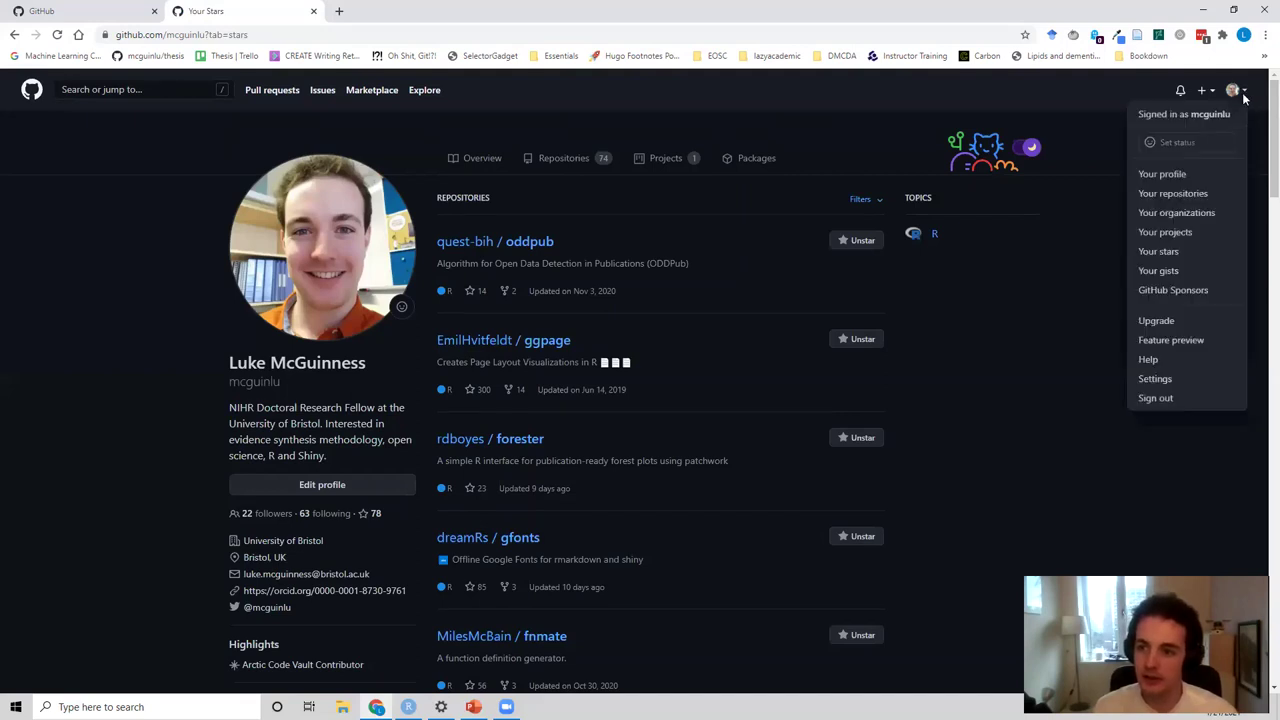
pyautogui.click(1162, 174)
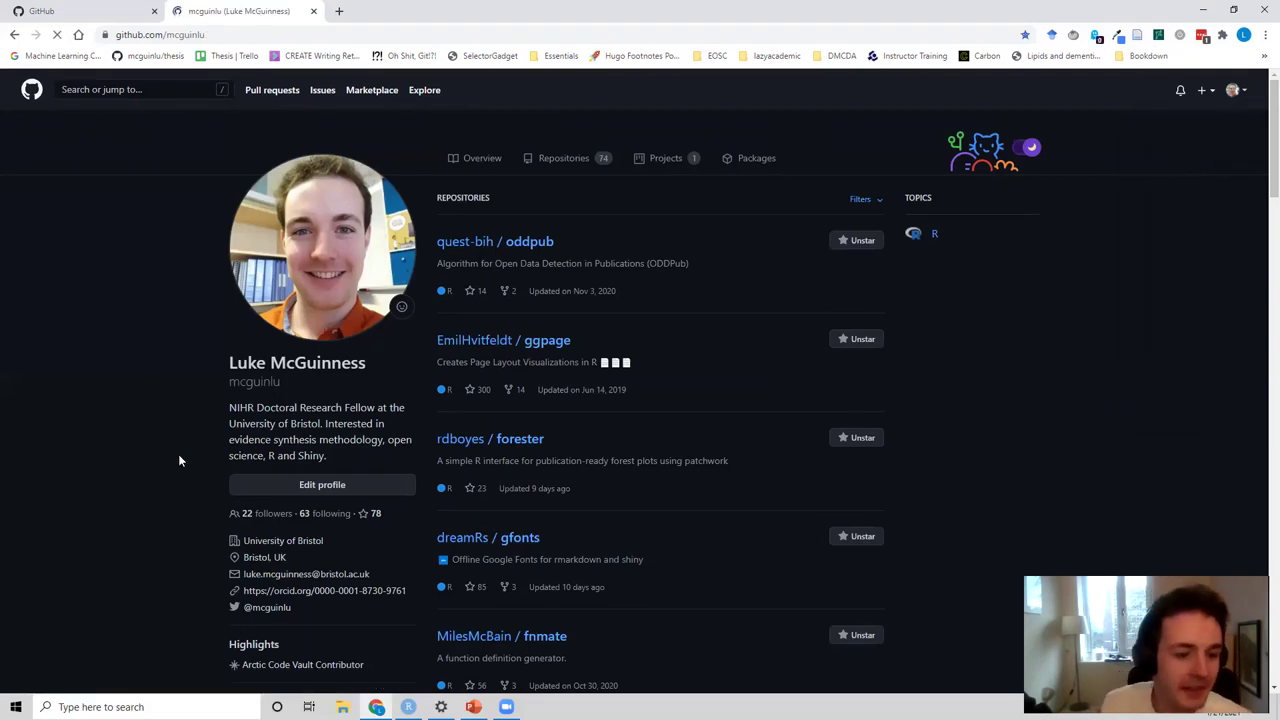
pyautogui.click(324, 512)
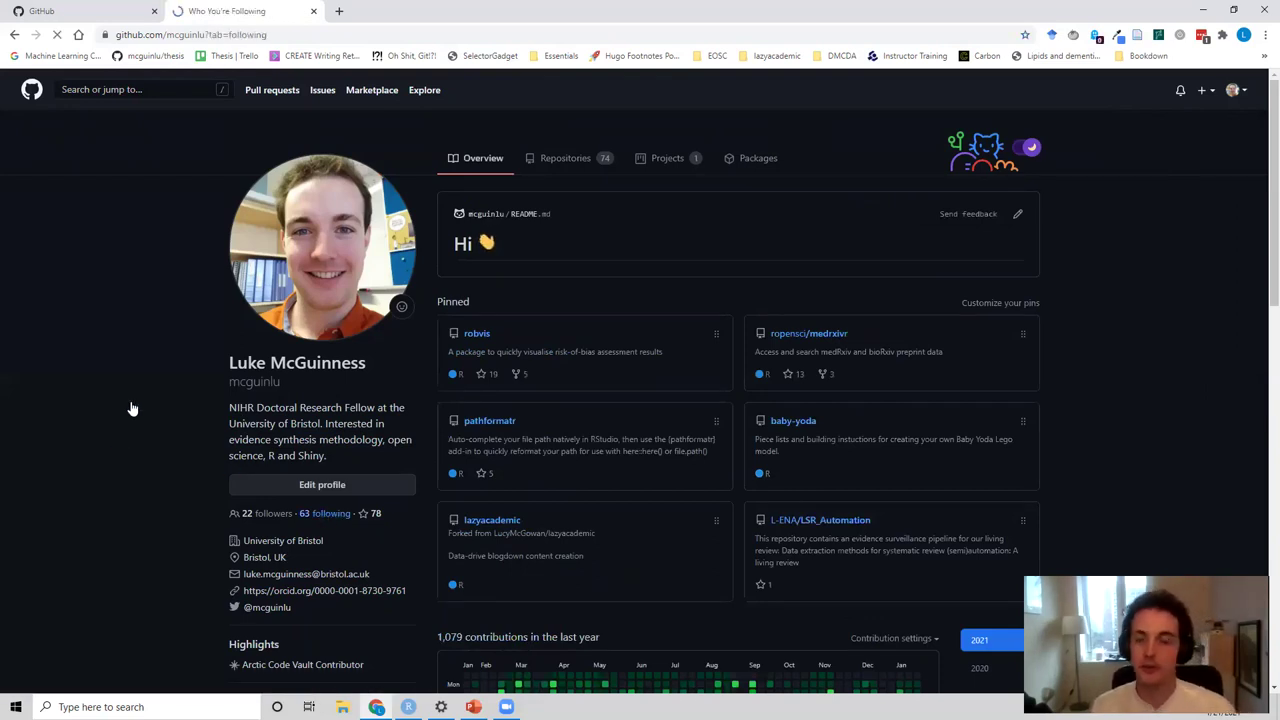
# - Search within the current user's account for the meta-analysis package developer's full name
pyautogui.click(107, 90)
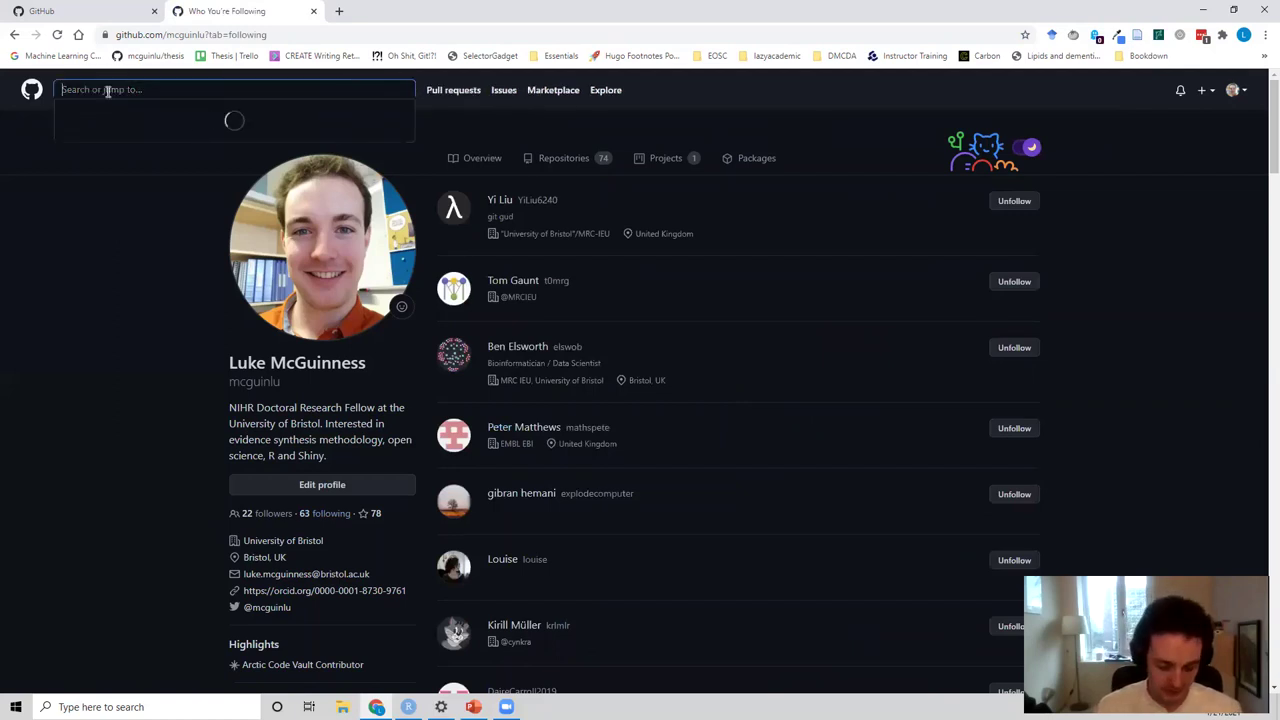
pyautogui.write('wolf')
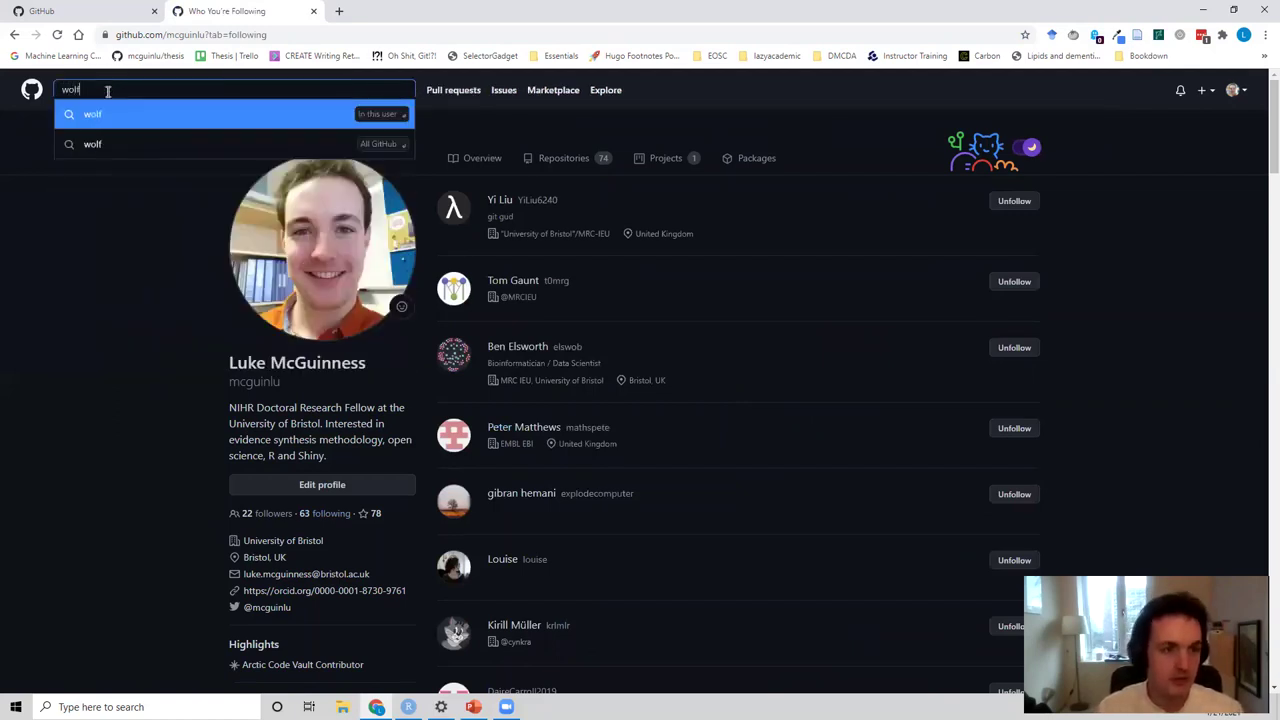
pyautogui.write('gang ')
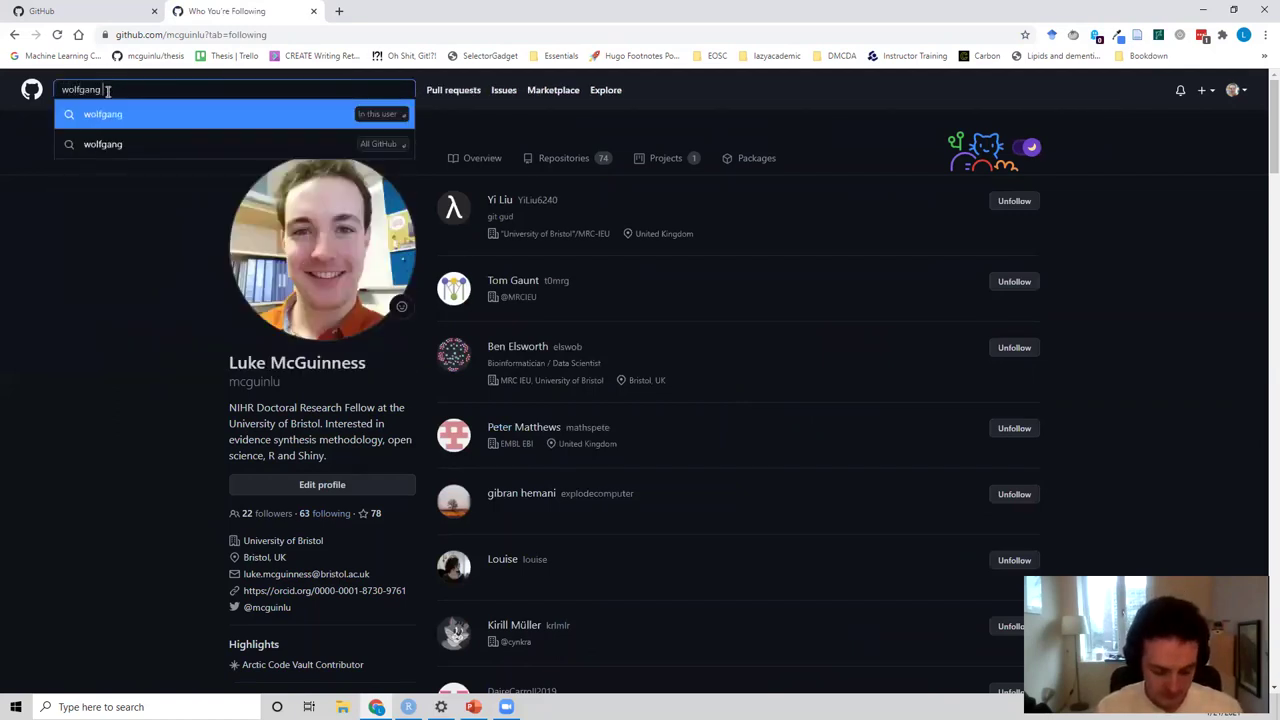
pyautogui.write('viechtbauer')
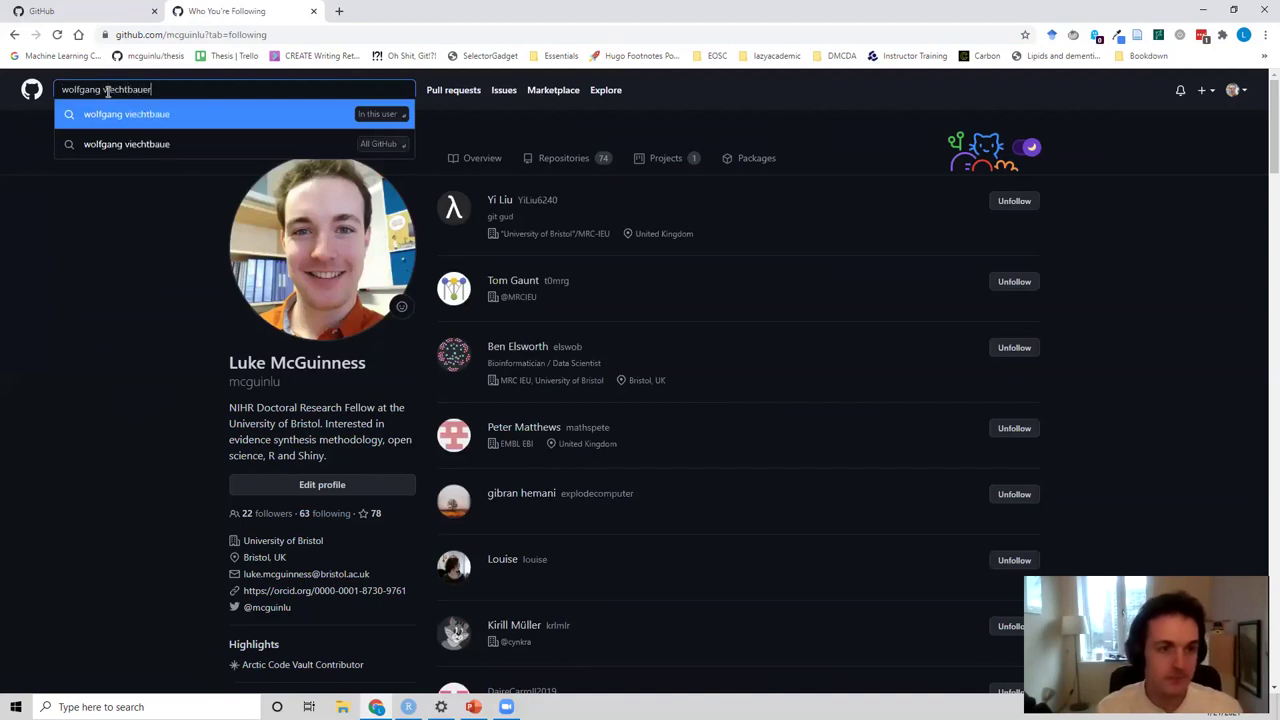
pyautogui.press('Return')
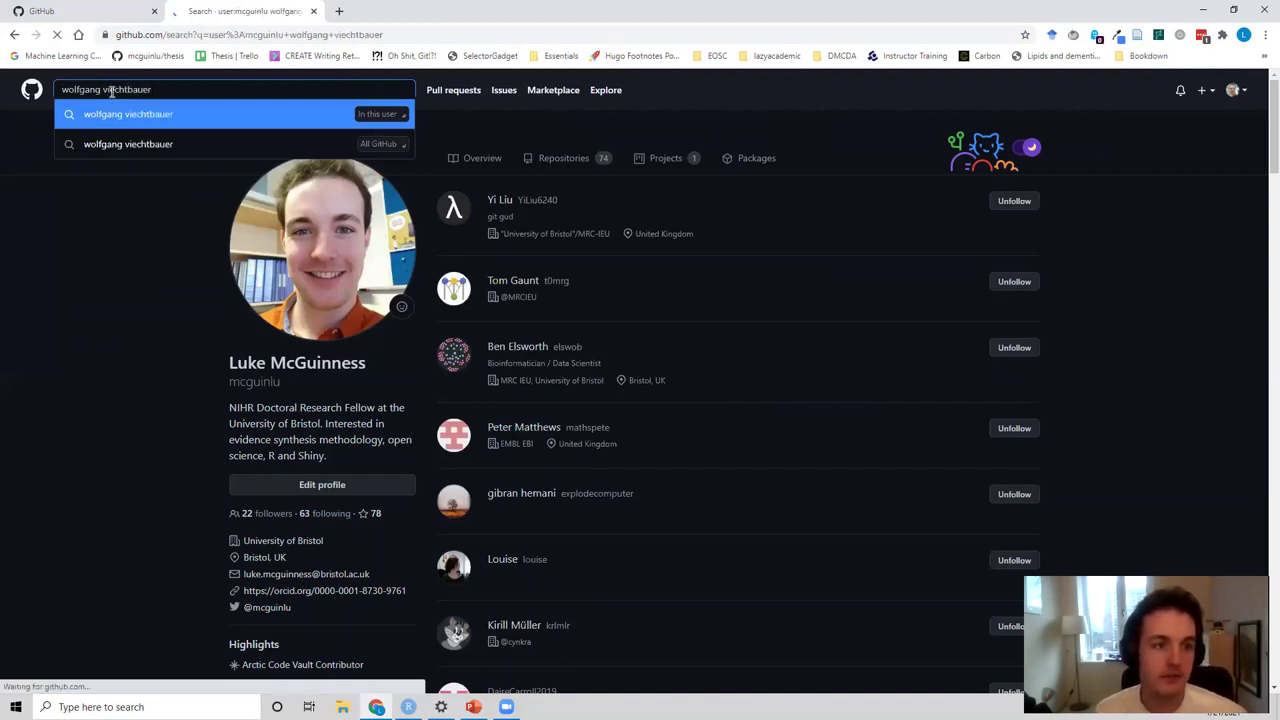
# - Remove the user filter from the query and search all of GitHub for the same person's name
pyautogui.click(115, 90)
pyautogui.press('BackSpace')
pyautogui.press('BackSpace')
pyautogui.press('BackSpace')
pyautogui.press('BackSpace')
pyautogui.press('BackSpace')
pyautogui.press('BackSpace')
pyautogui.press('BackSpace')
pyautogui.press('BackSpace')
pyautogui.press('BackSpace')
pyautogui.press('BackSpace')
pyautogui.press('BackSpace')
pyautogui.press('BackSpace')
pyautogui.press('BackSpace')
pyautogui.press('BackSpace')
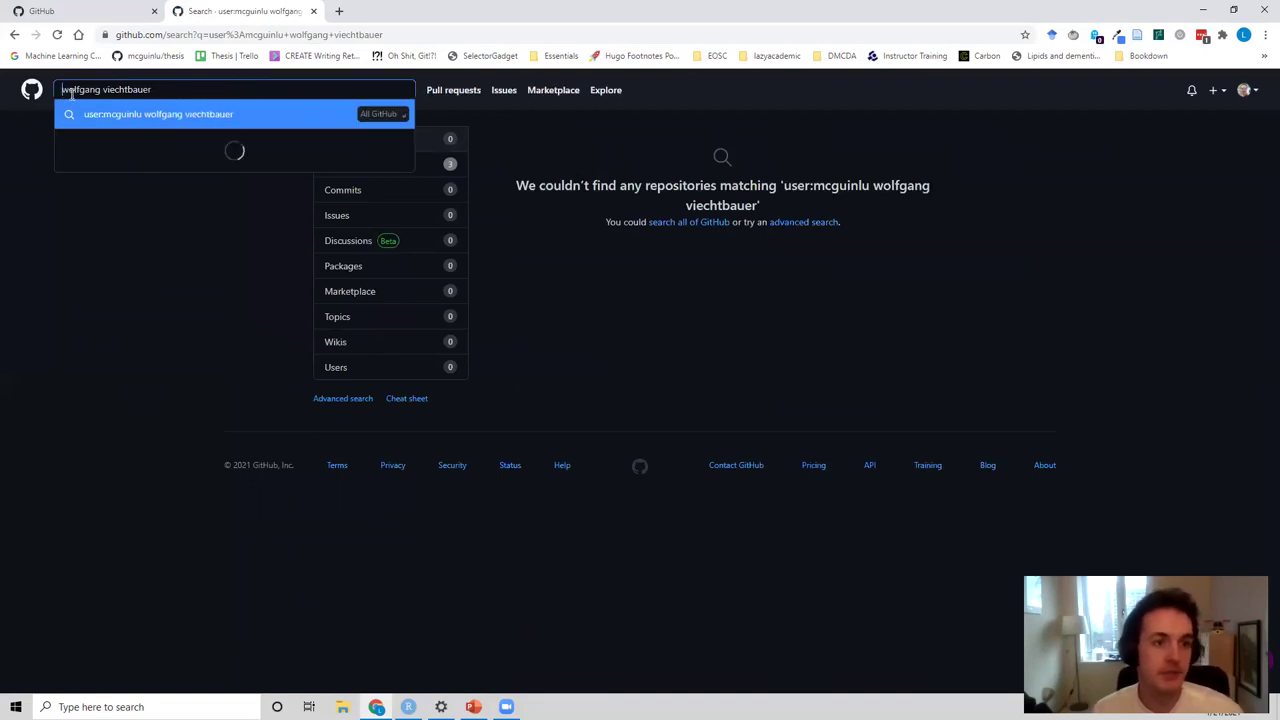
pyautogui.press('Return')
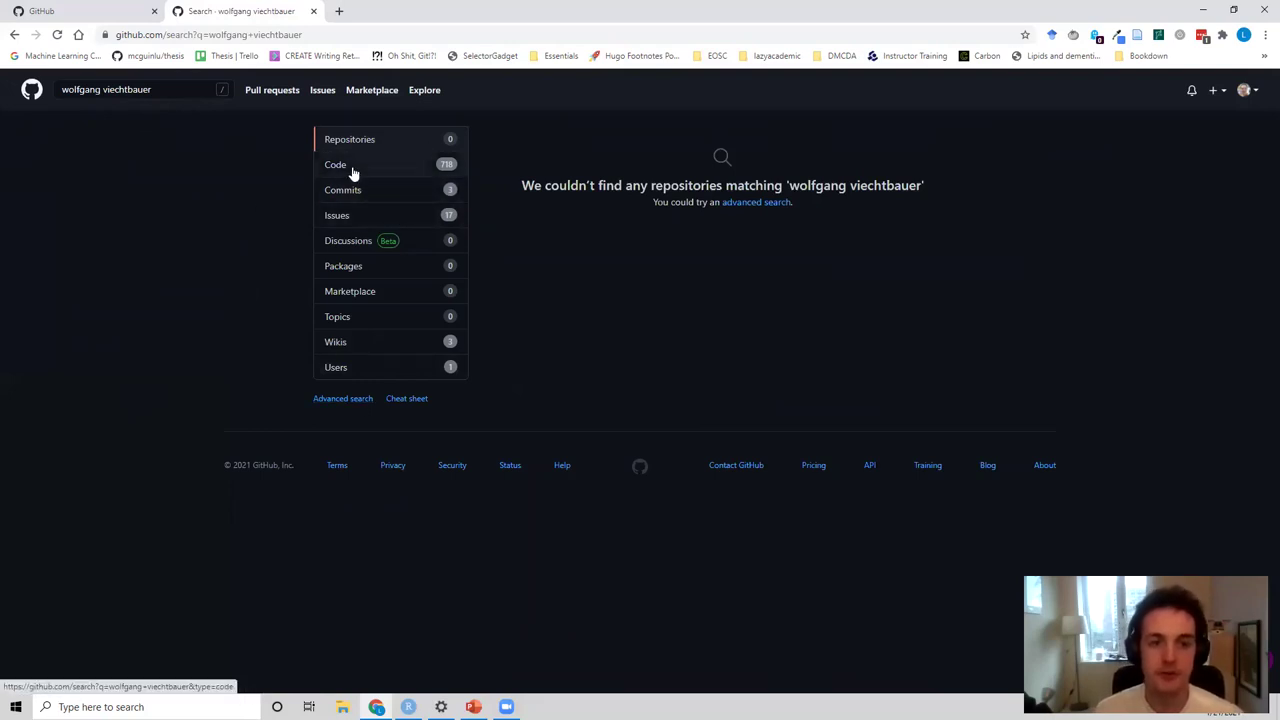
# - Open the matching profile from the user results, and unfollow and re-follow that person
pyautogui.click(369, 371)
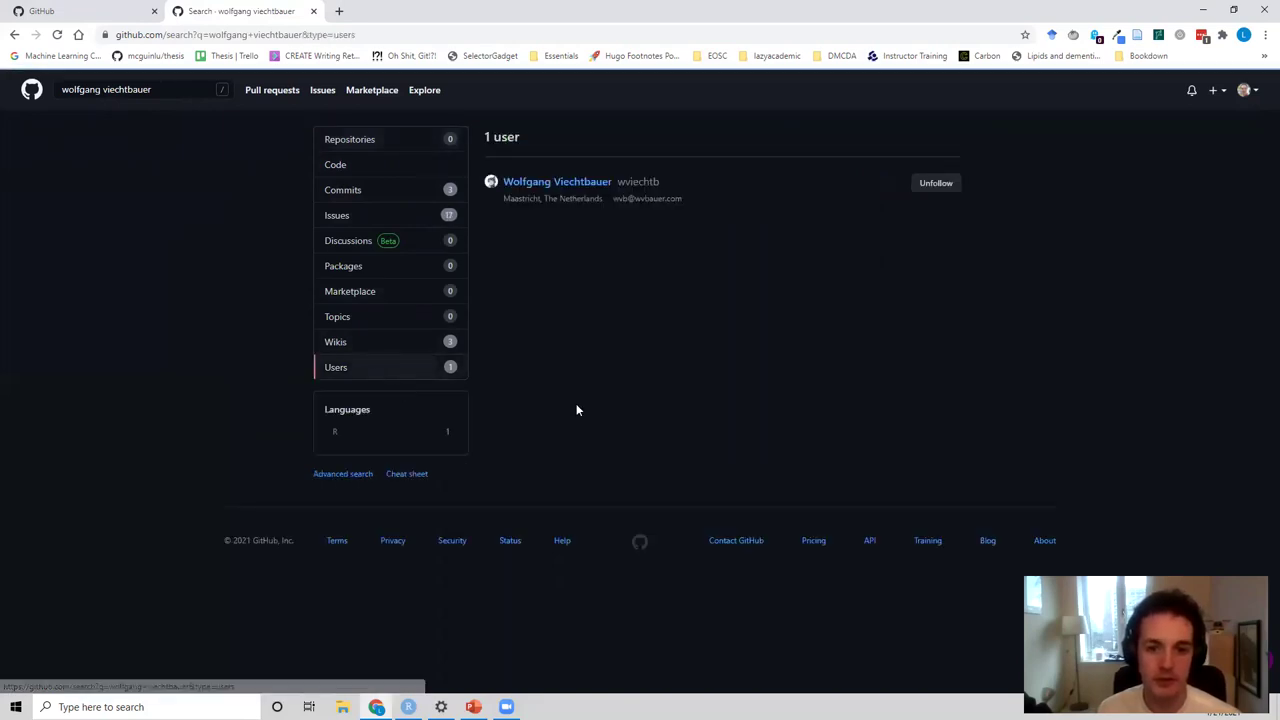
pyautogui.click(559, 185)
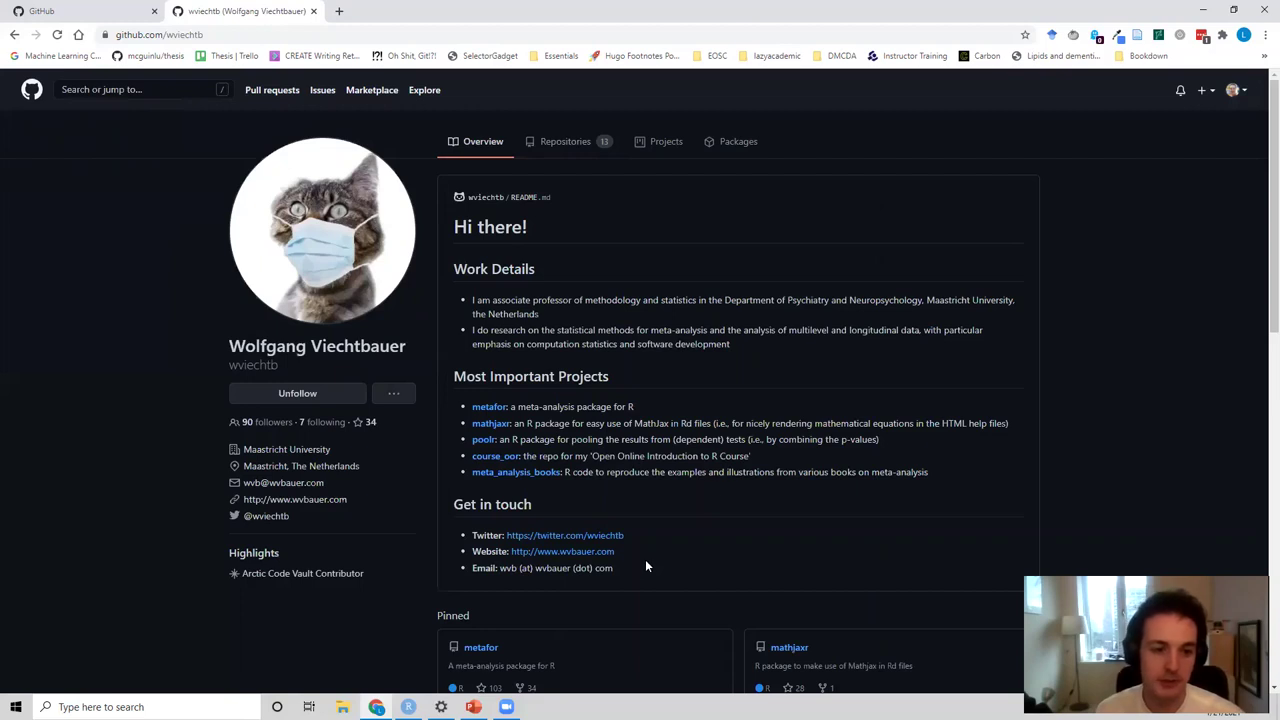
pyautogui.click(298, 393)
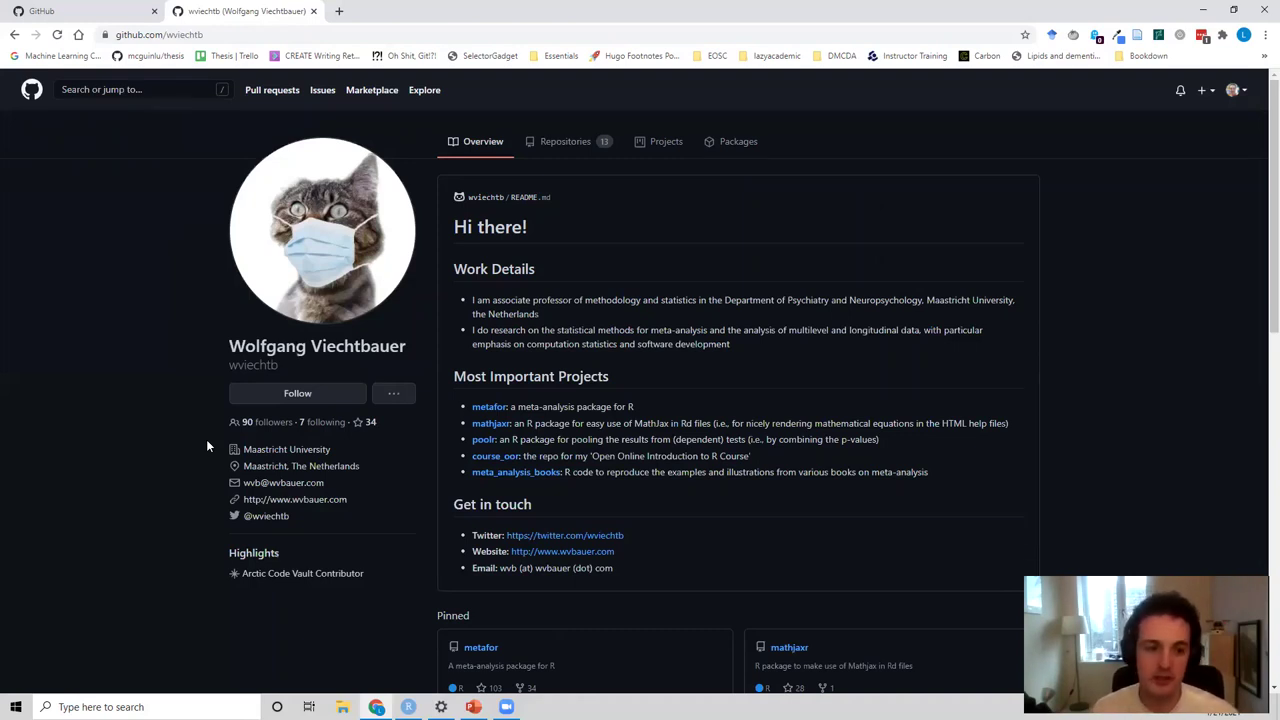
pyautogui.click(285, 400)
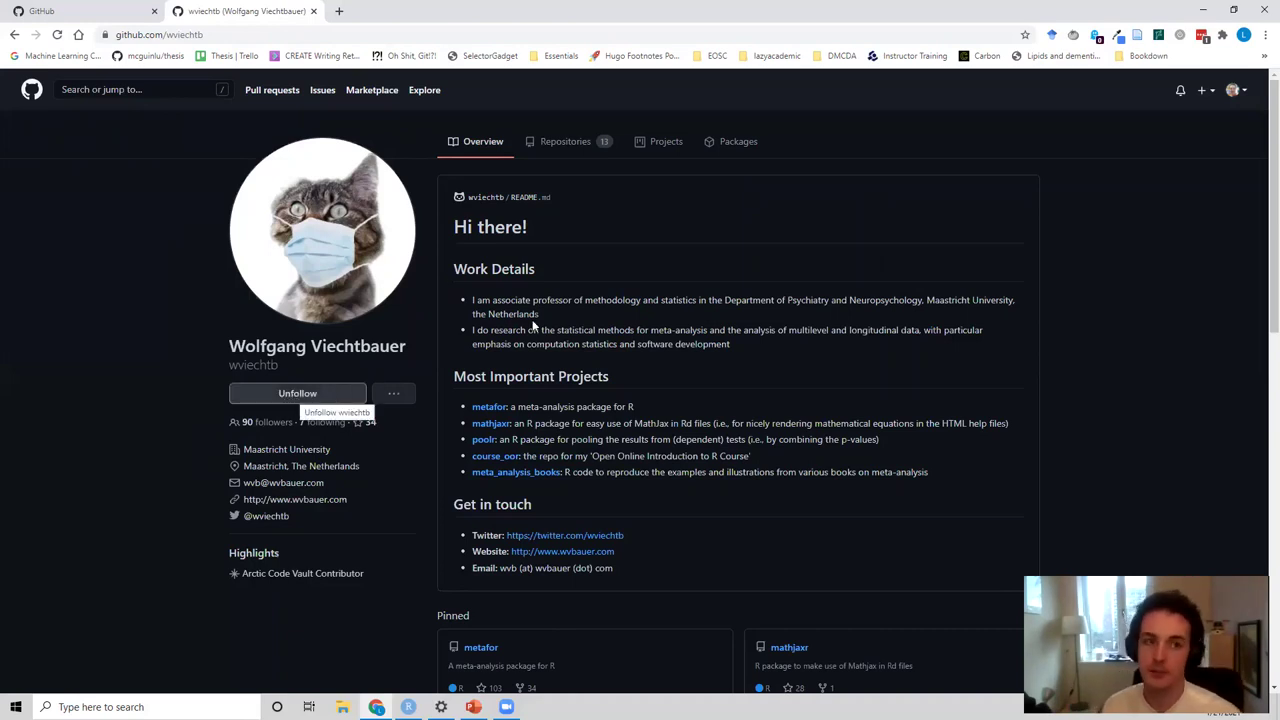
# - Go to the github.com home page and highlight the "All activity" heading of the feed
pyautogui.click(350, 41)
pyautogui.press('BackSpace')
pyautogui.press('BackSpace')
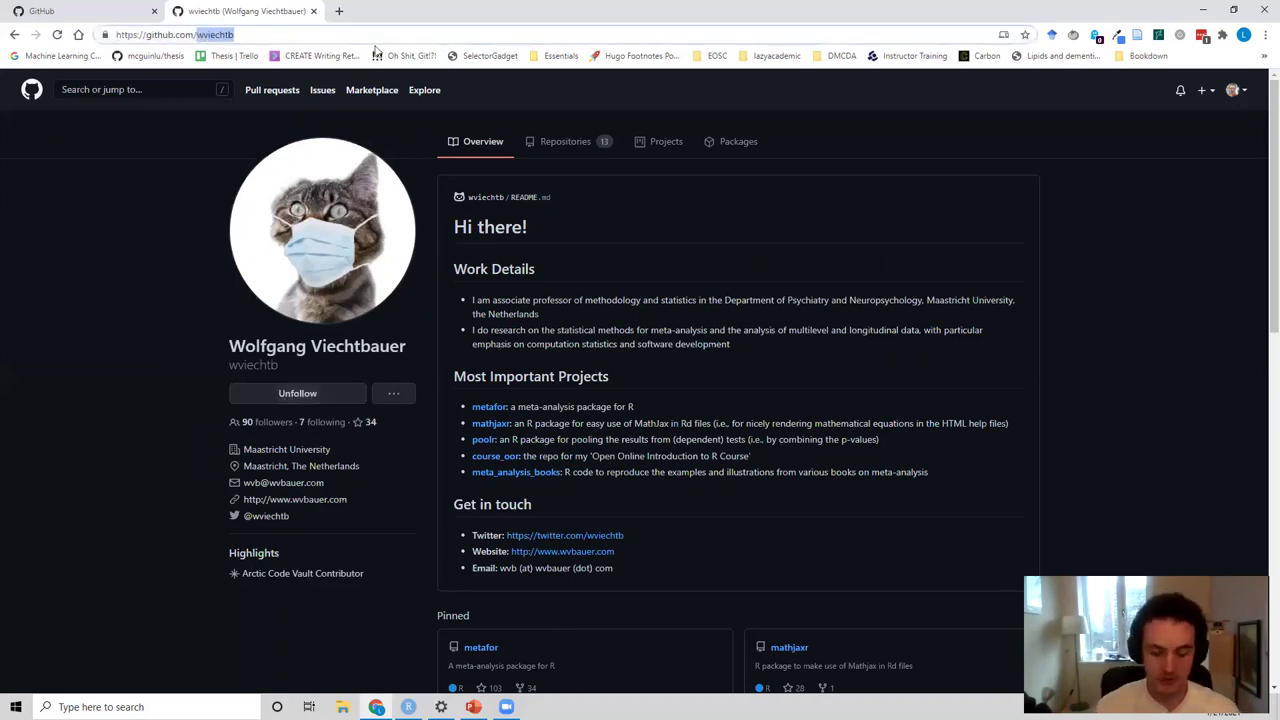
pyautogui.press('Return')
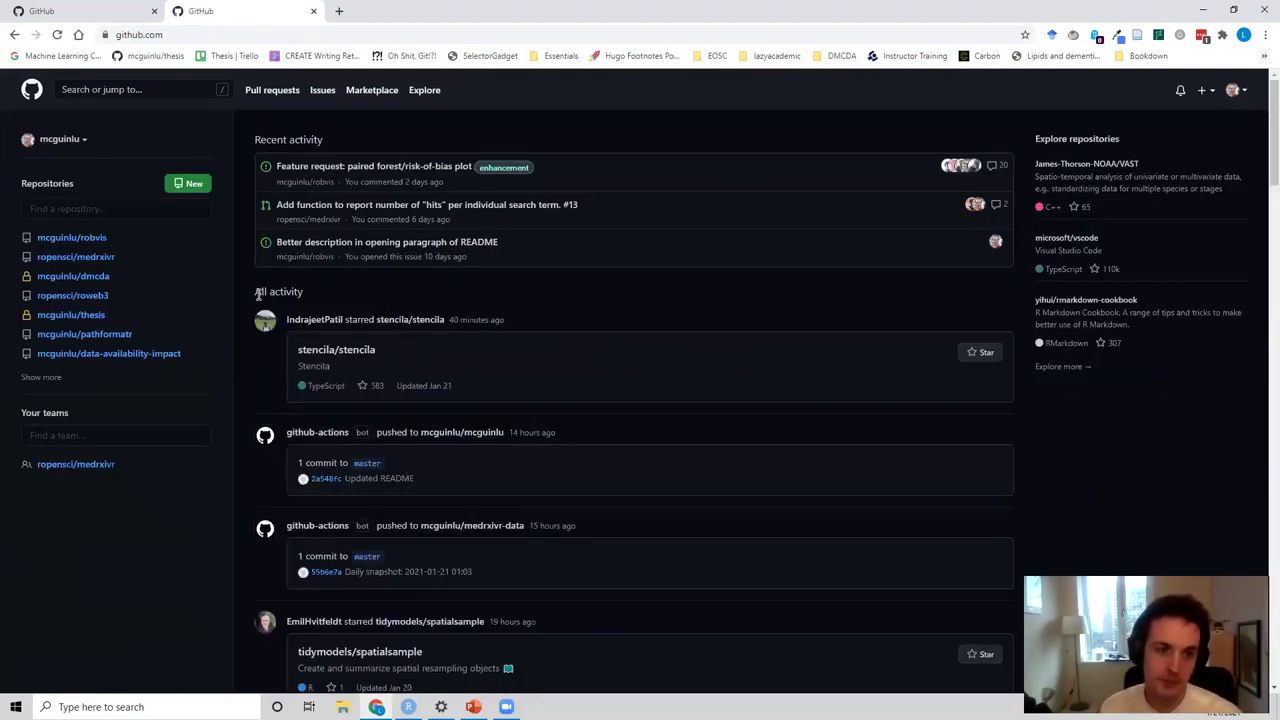
pyautogui.tripleClick(296, 292)
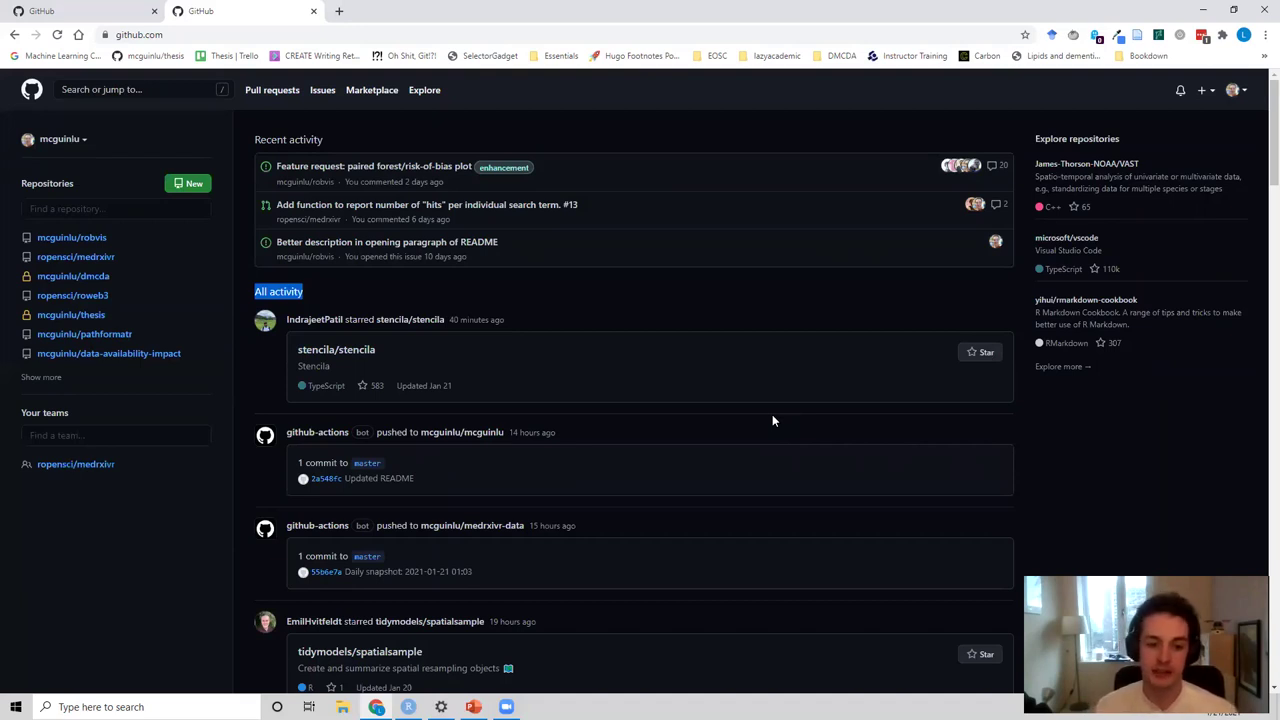
pyautogui.hotkey('ctrl', 'l')
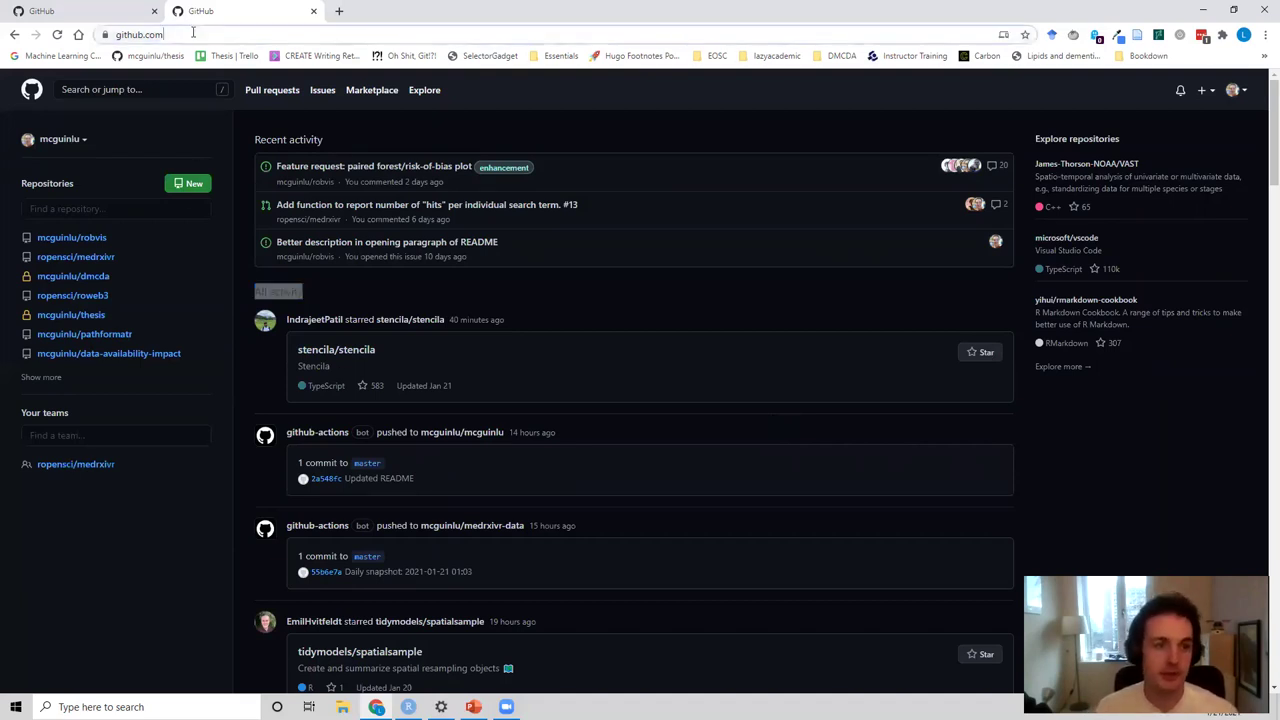
# - Start a new repository and name it esmar-temp
pyautogui.click(1208, 95)
pyautogui.click(1208, 95)
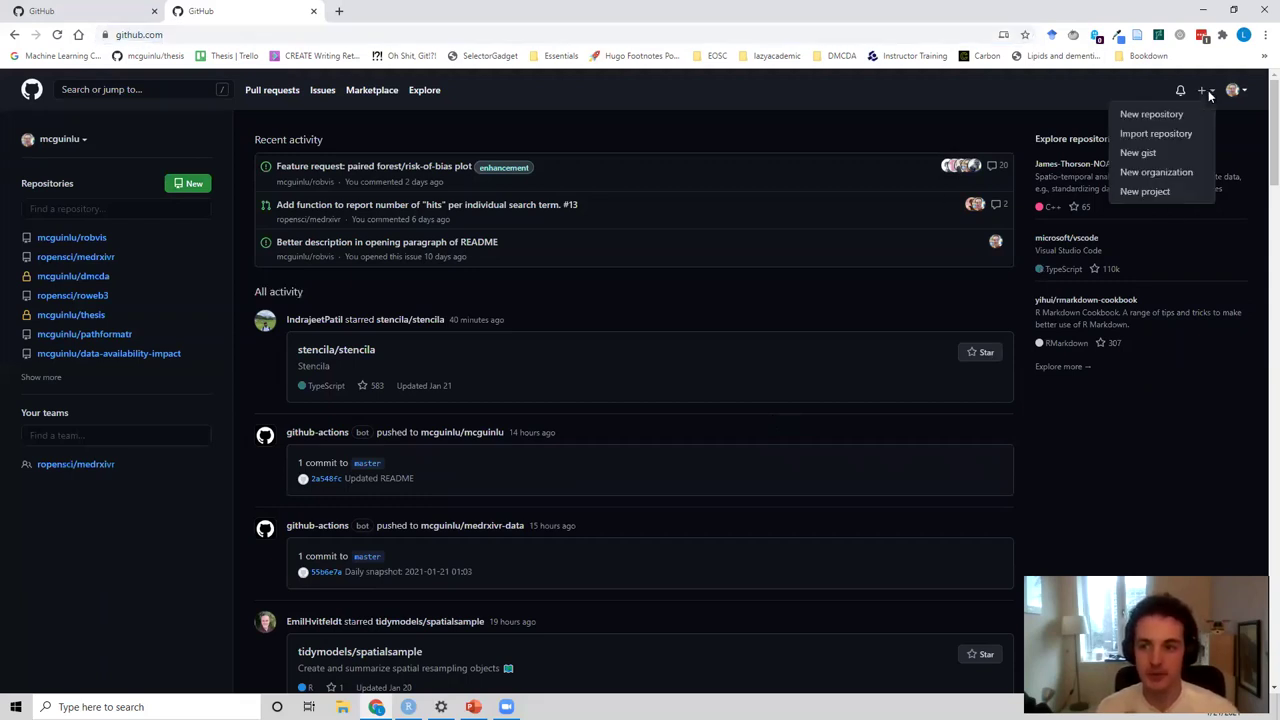
pyautogui.click(1177, 113)
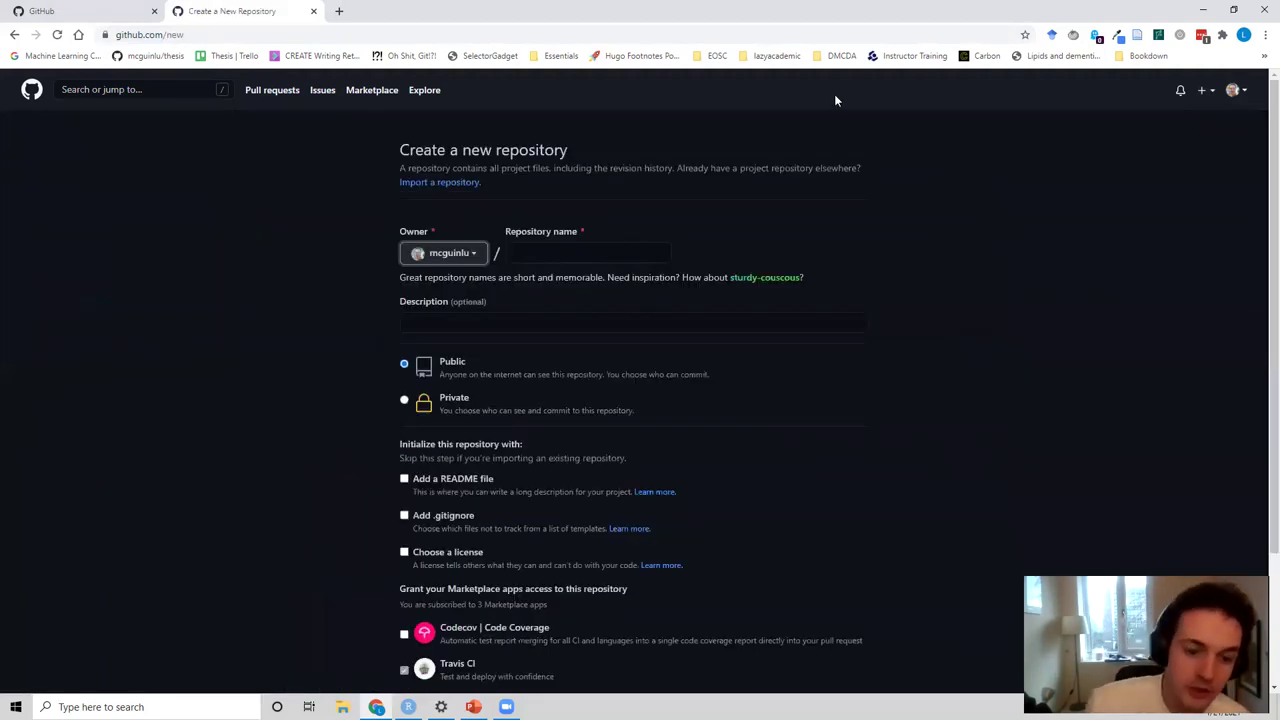
pyautogui.click(634, 253)
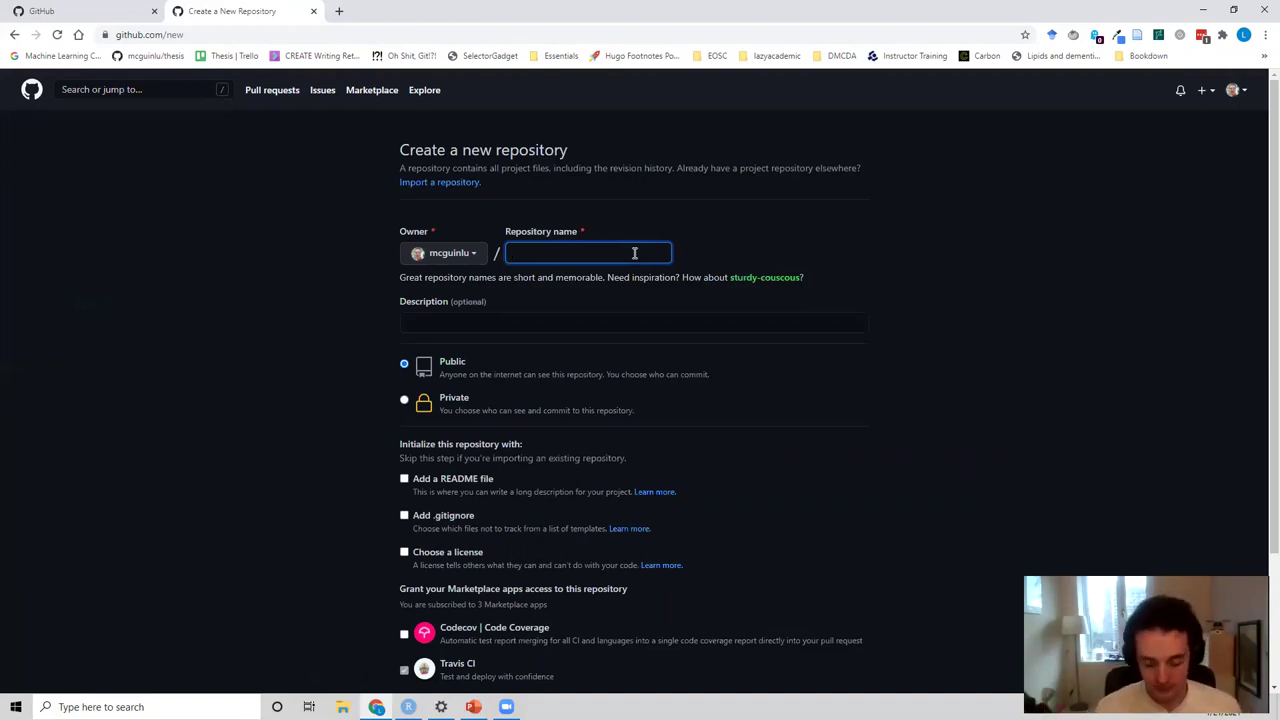
pyautogui.write('esmar-temp')
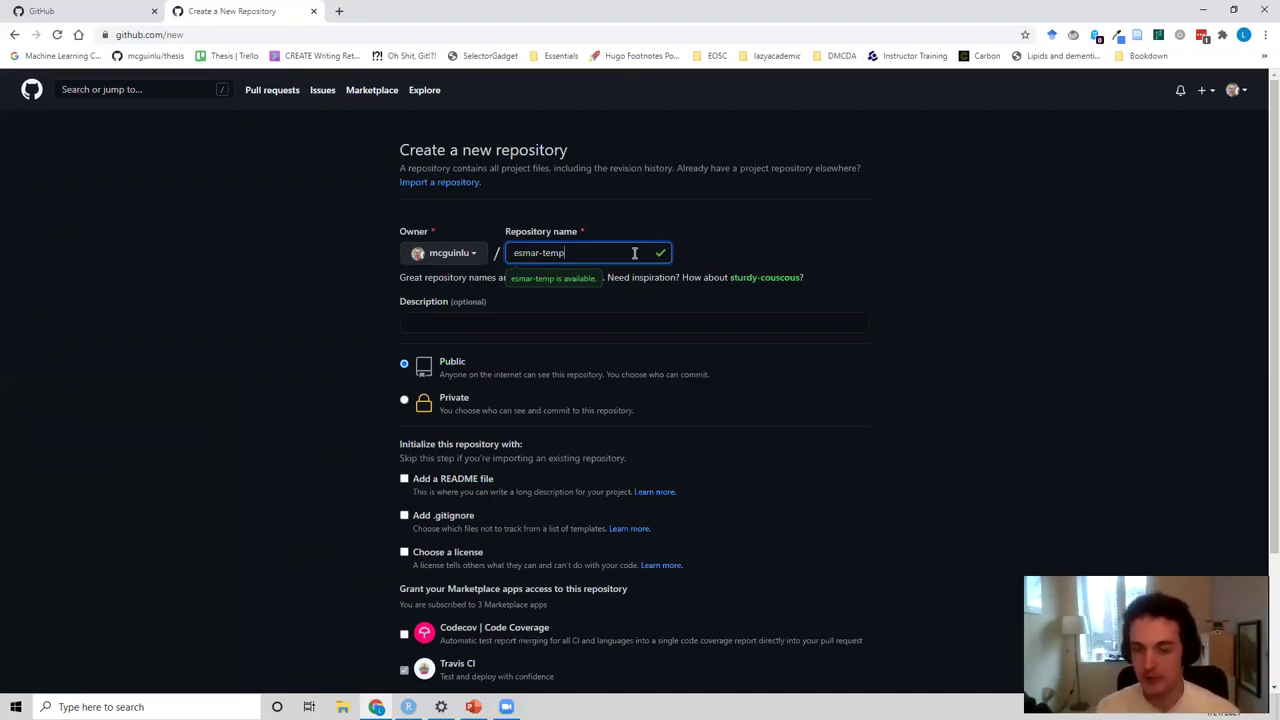
# - Enter the description "Temp repo for the ESMAR Conference" and initialize the new repository with a README file
pyautogui.click(472, 316)
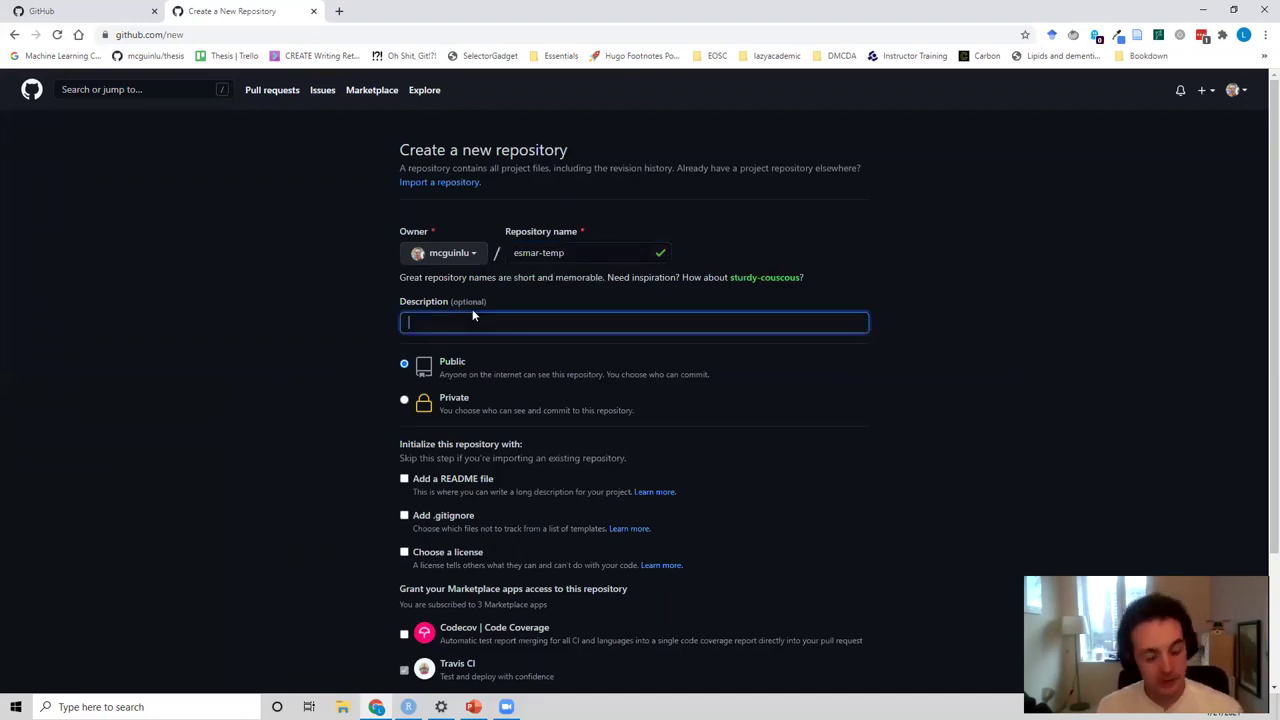
pyautogui.write('Temp repo for the ESMA')
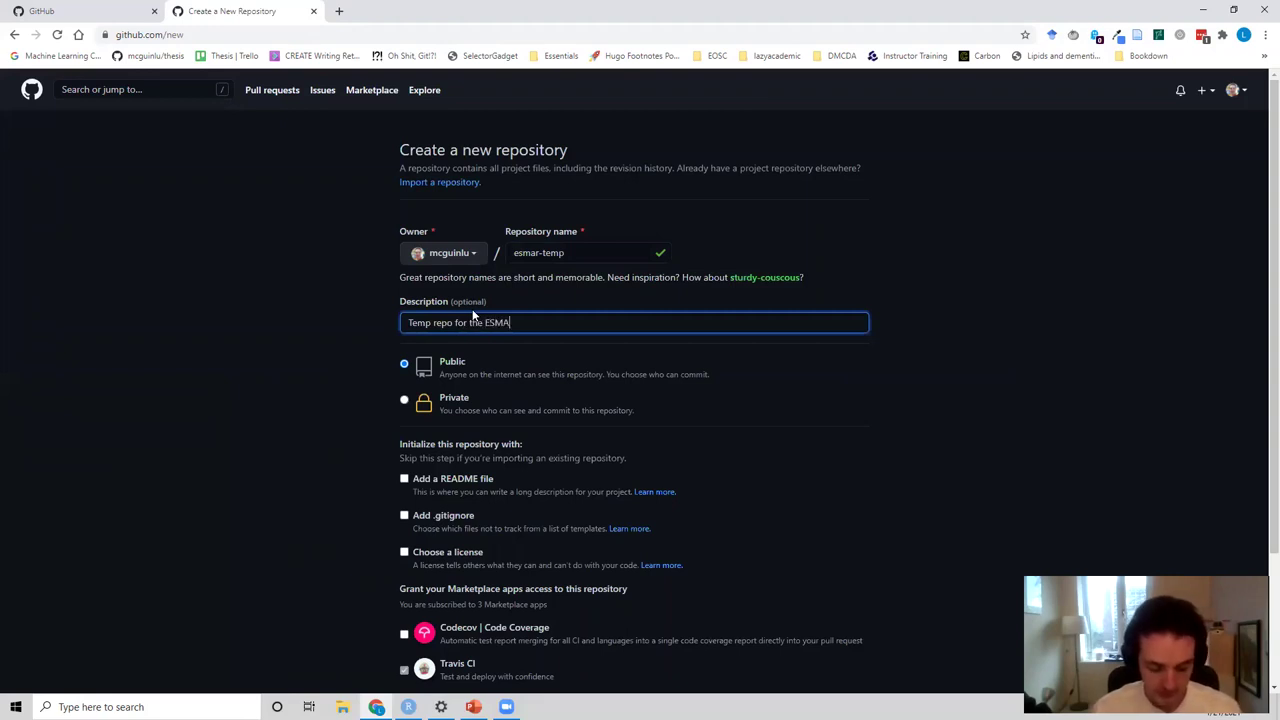
pyautogui.write('R Conference')
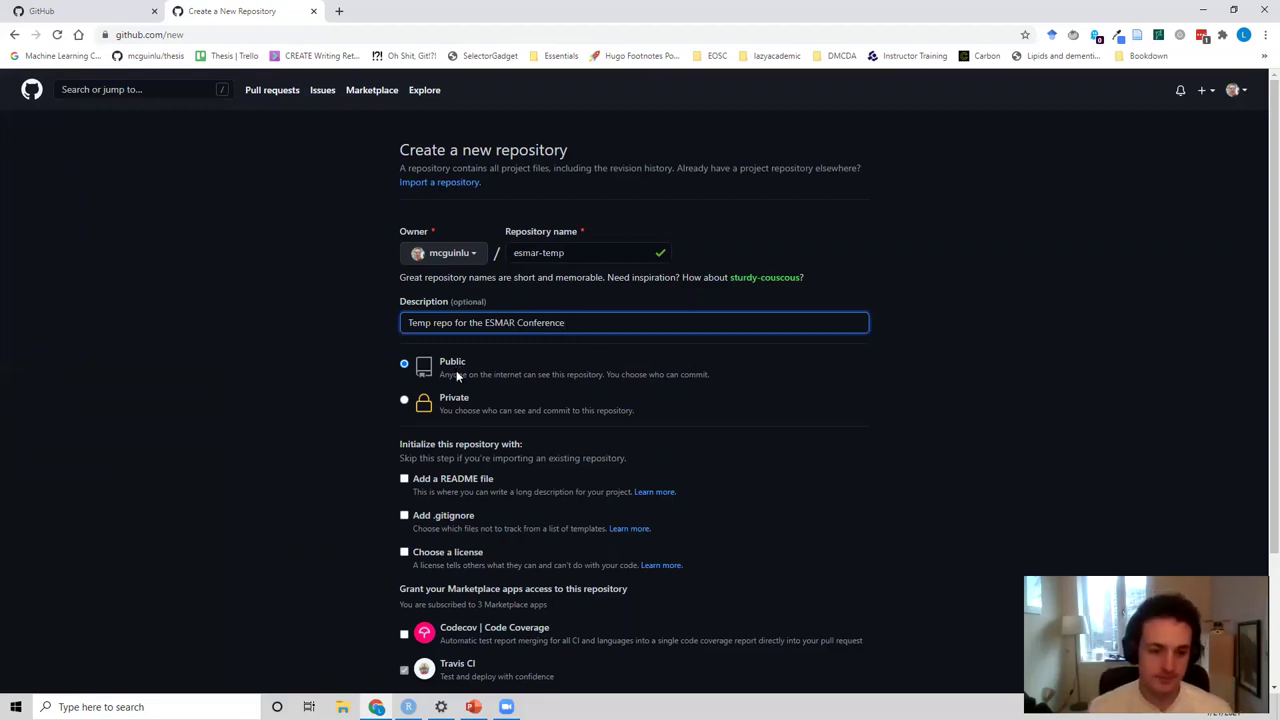
pyautogui.scroll(-2, 399, 352)
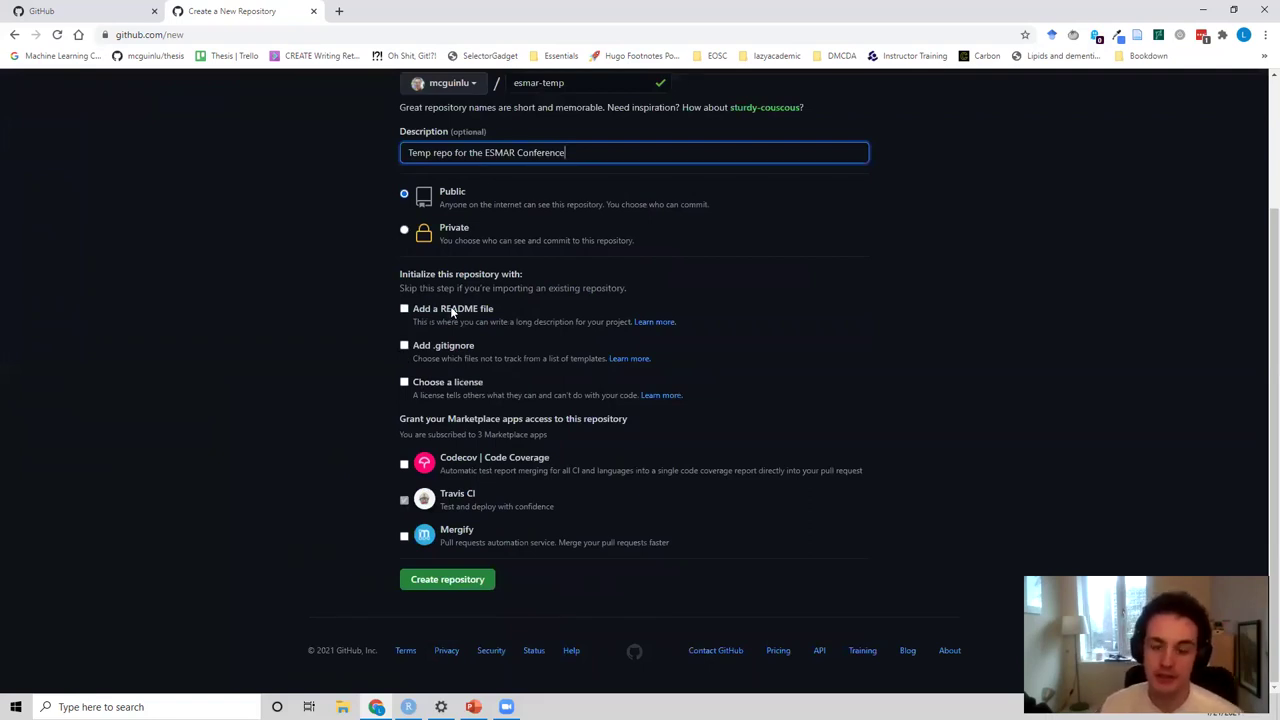
pyautogui.click(405, 309)
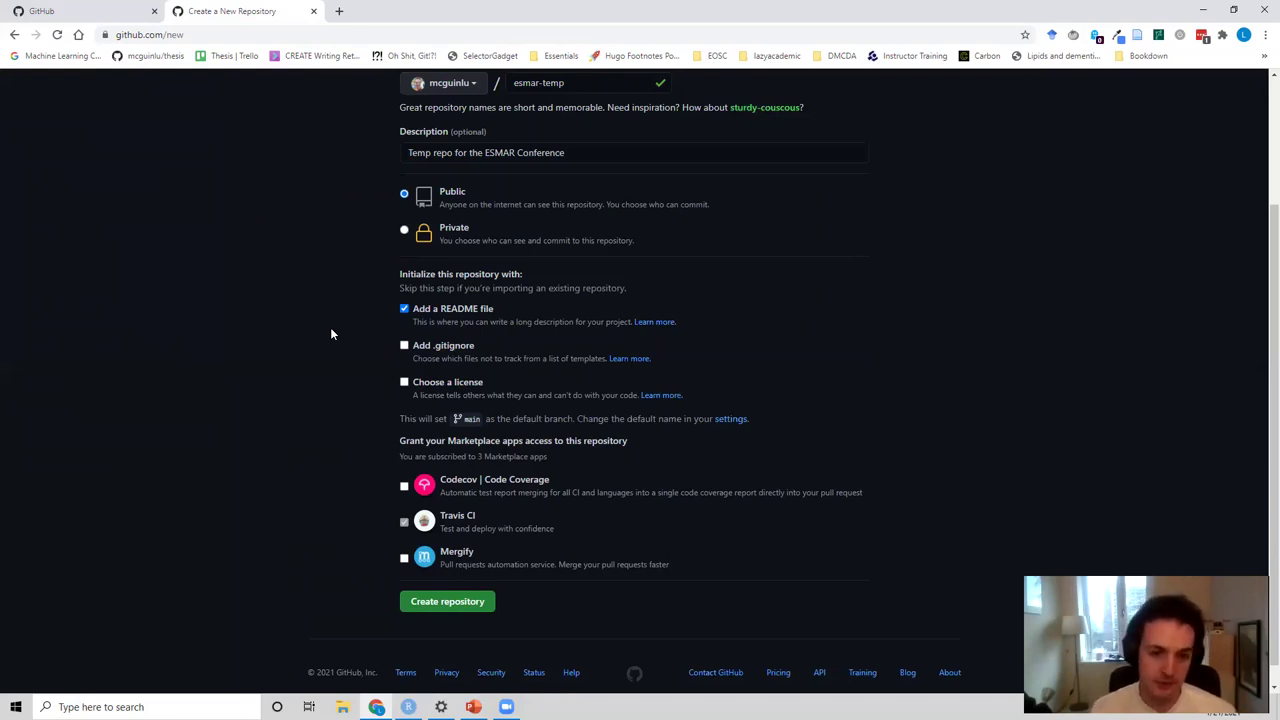
# - Add the MIT License to the new repository and create it
pyautogui.click(405, 384)
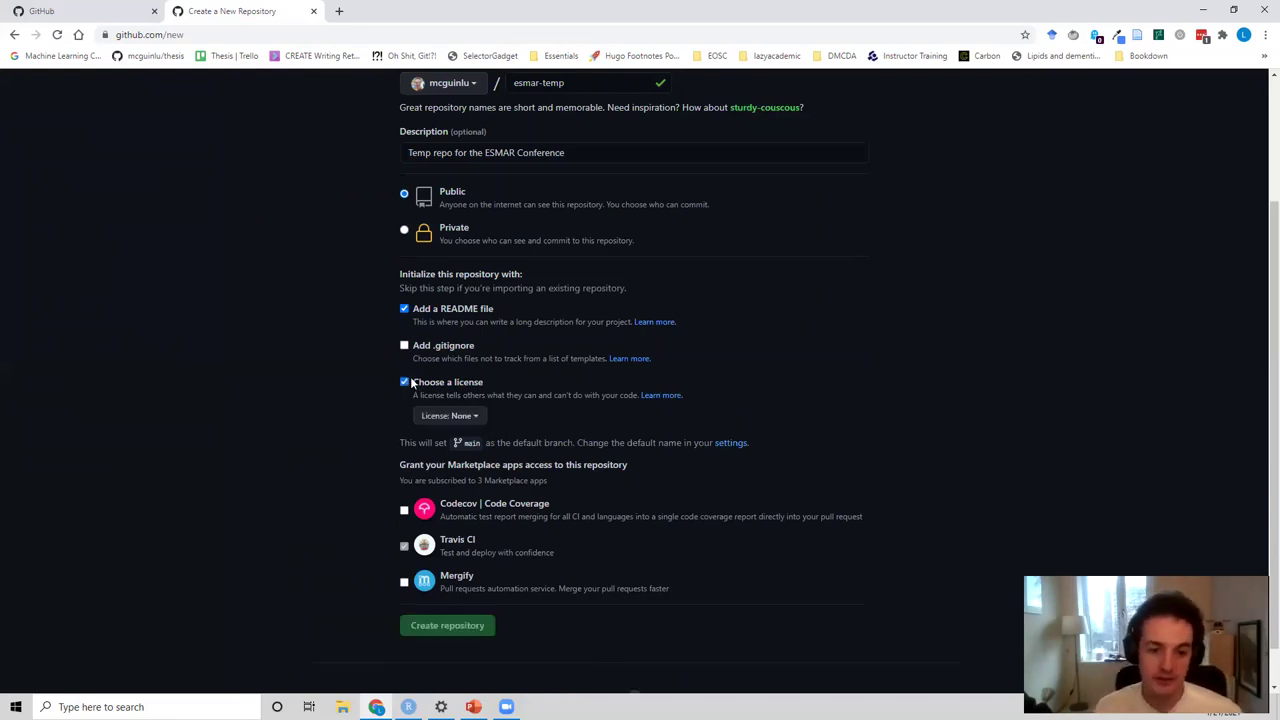
pyautogui.click(449, 416)
pyautogui.write('mIT')
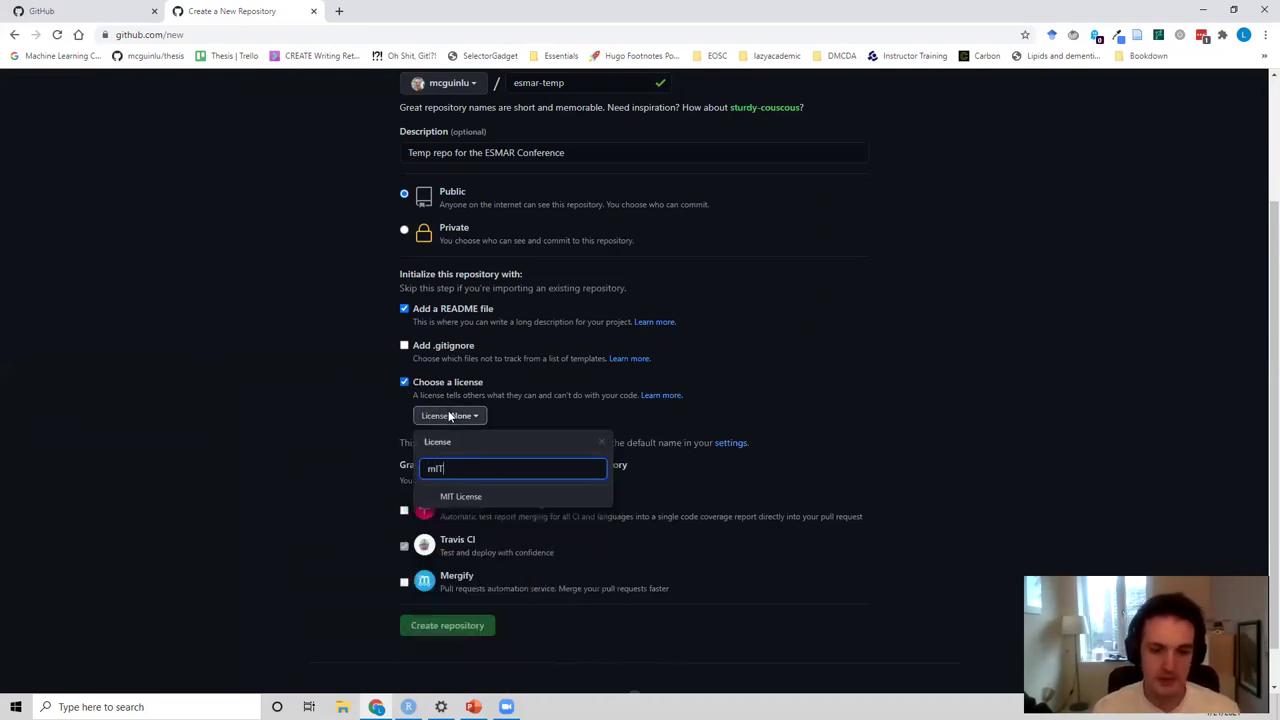
pyautogui.click(460, 497)
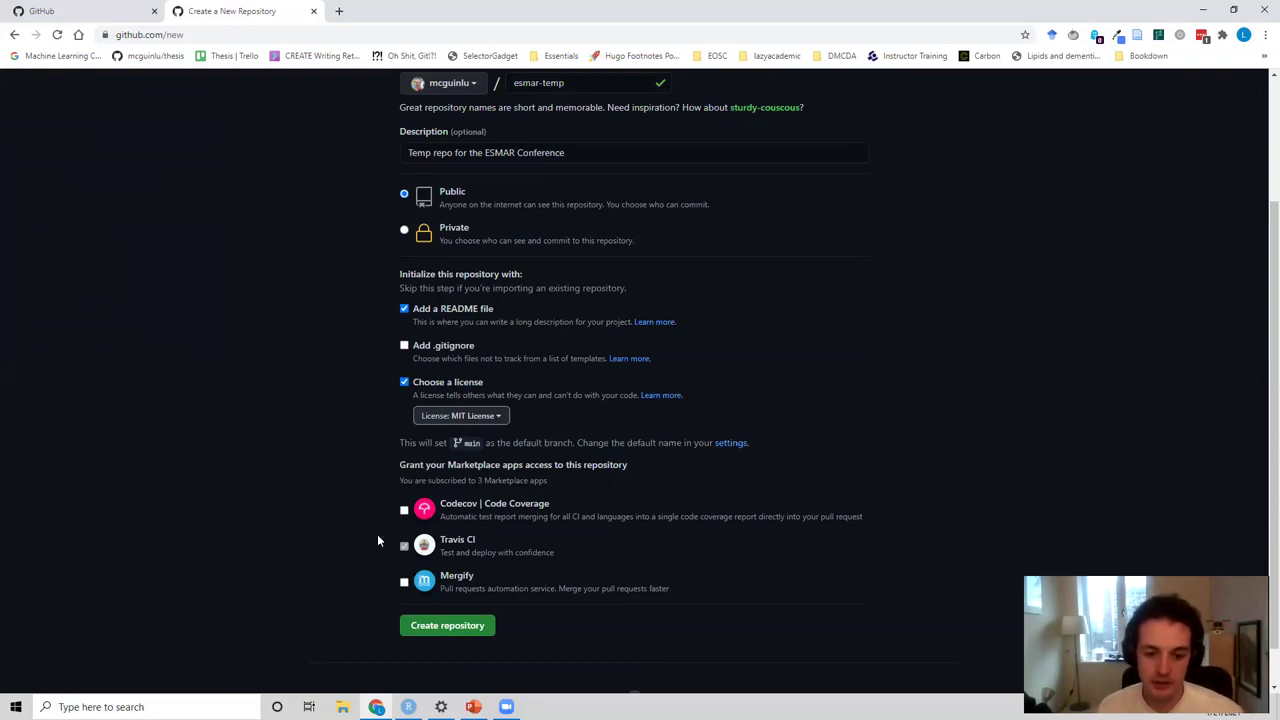
pyautogui.click(460, 630)
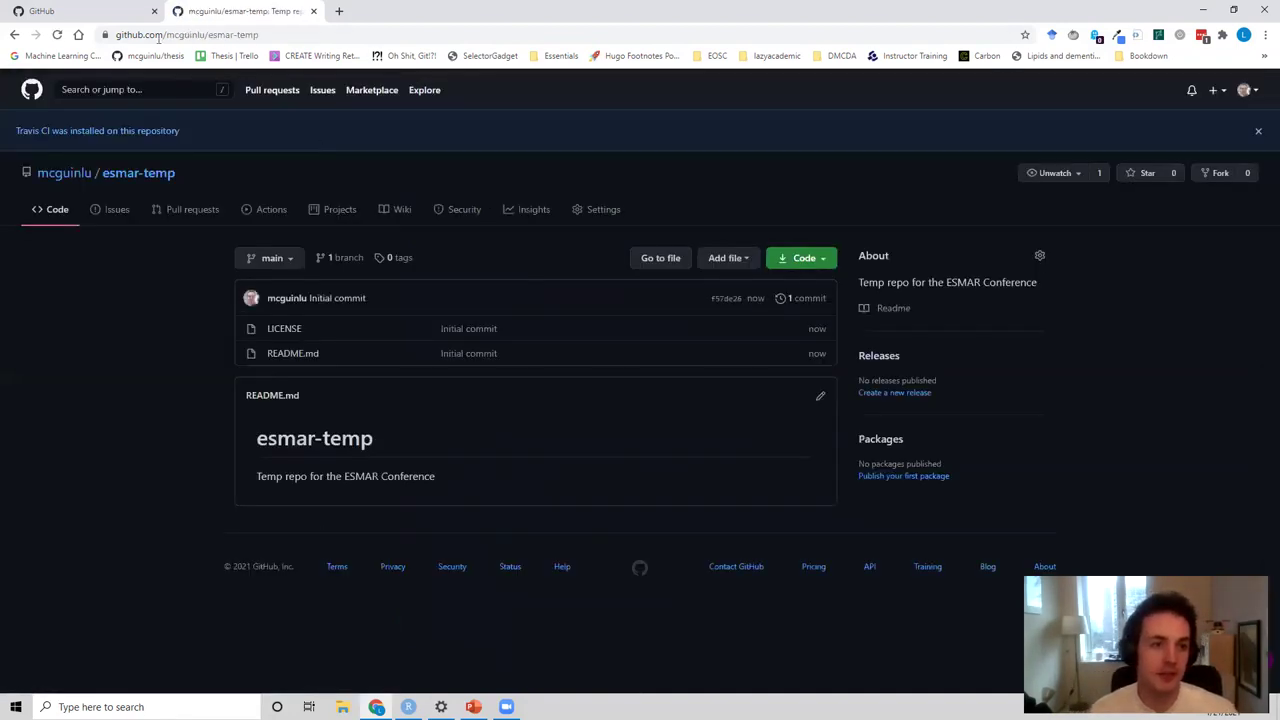
# - Highlight the repository's web address, its name part and the description in the About section
pyautogui.moveTo(118, 34); pyautogui.dragTo(300, 27)
pyautogui.click(197, 34)
pyautogui.click(238, 34)
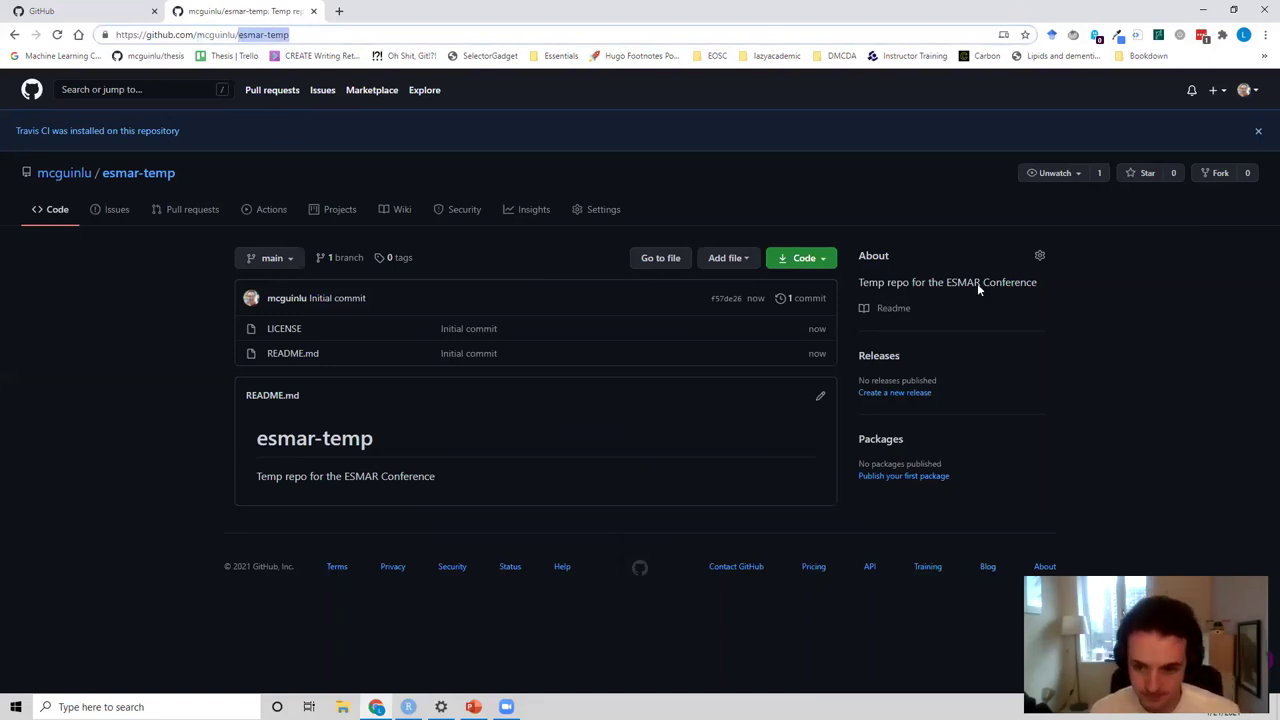
pyautogui.click(1017, 283)
pyautogui.moveTo(1038, 283); pyautogui.dragTo(857, 284)
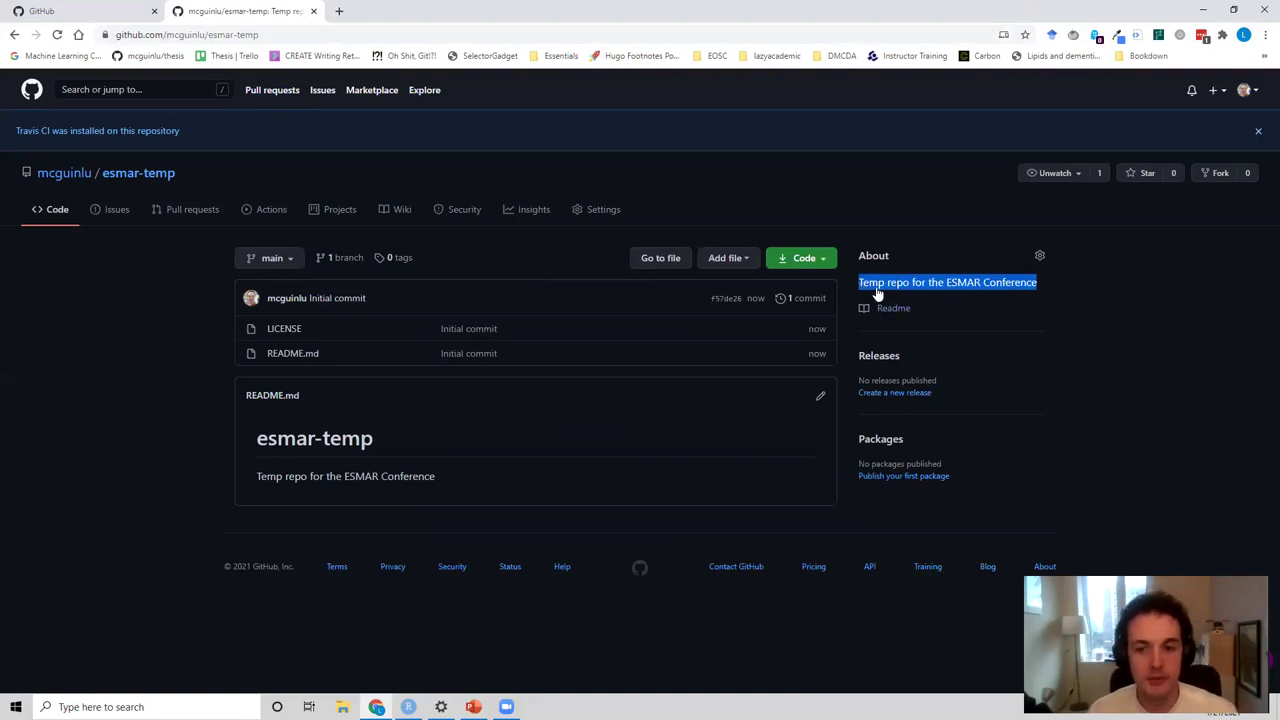
# - Open the repository details for editing and add the topic conference
pyautogui.click(1040, 257)
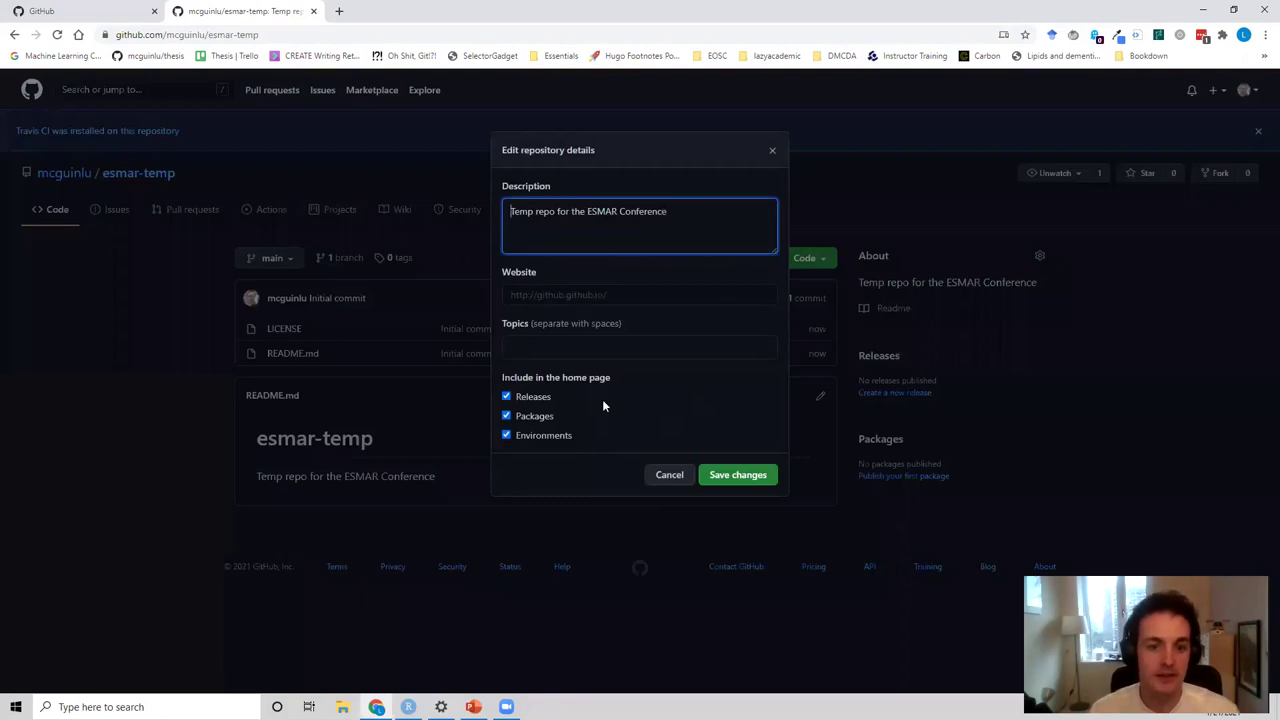
pyautogui.click(666, 375)
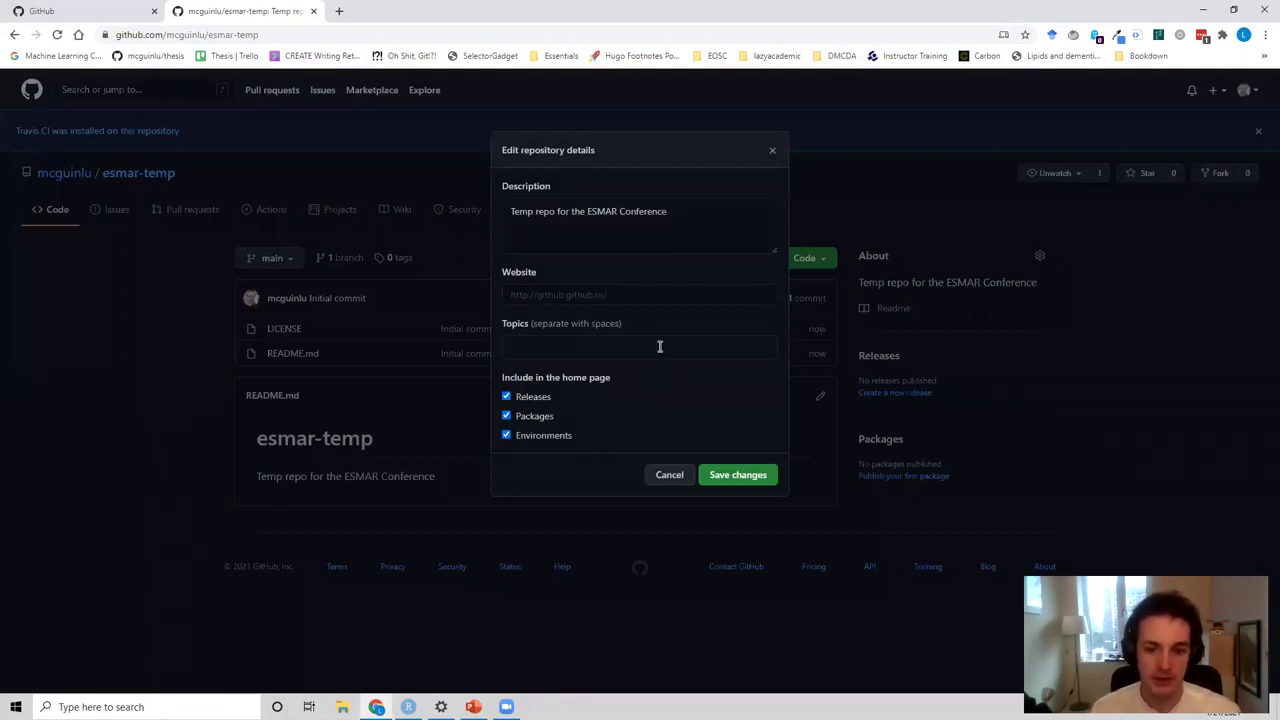
pyautogui.write('conference')
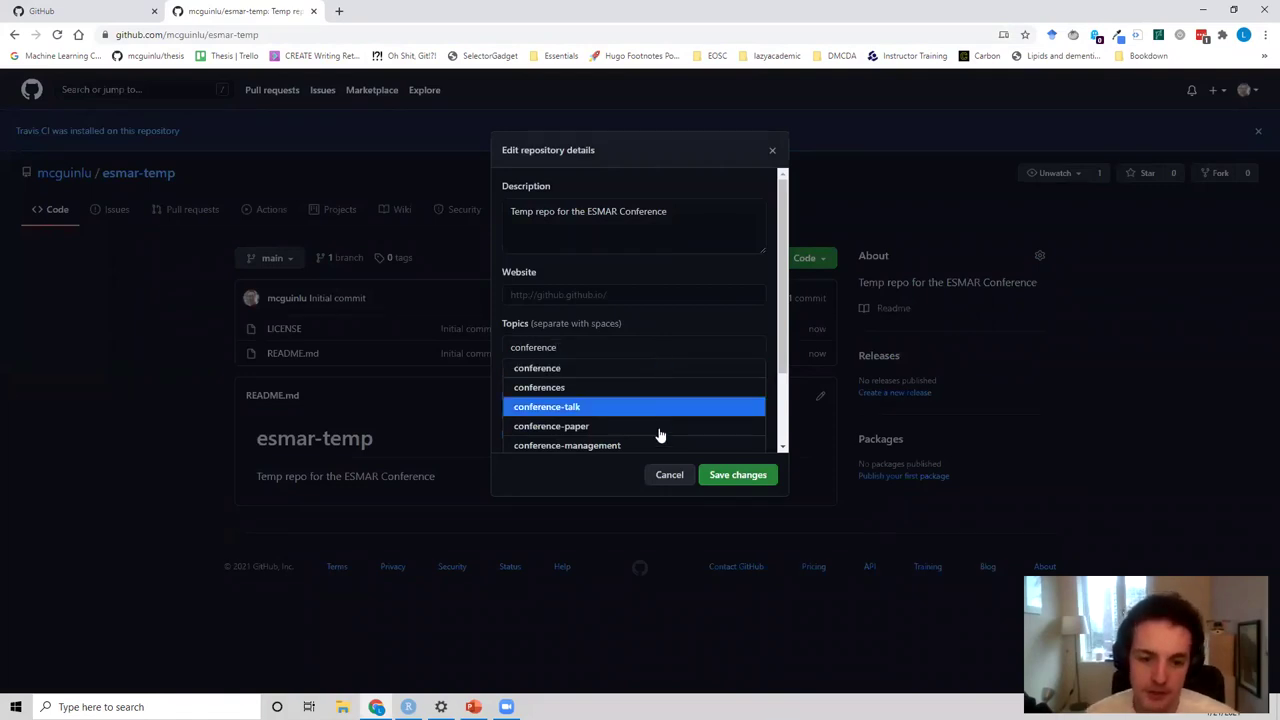
pyautogui.scroll(-2, 660, 440)
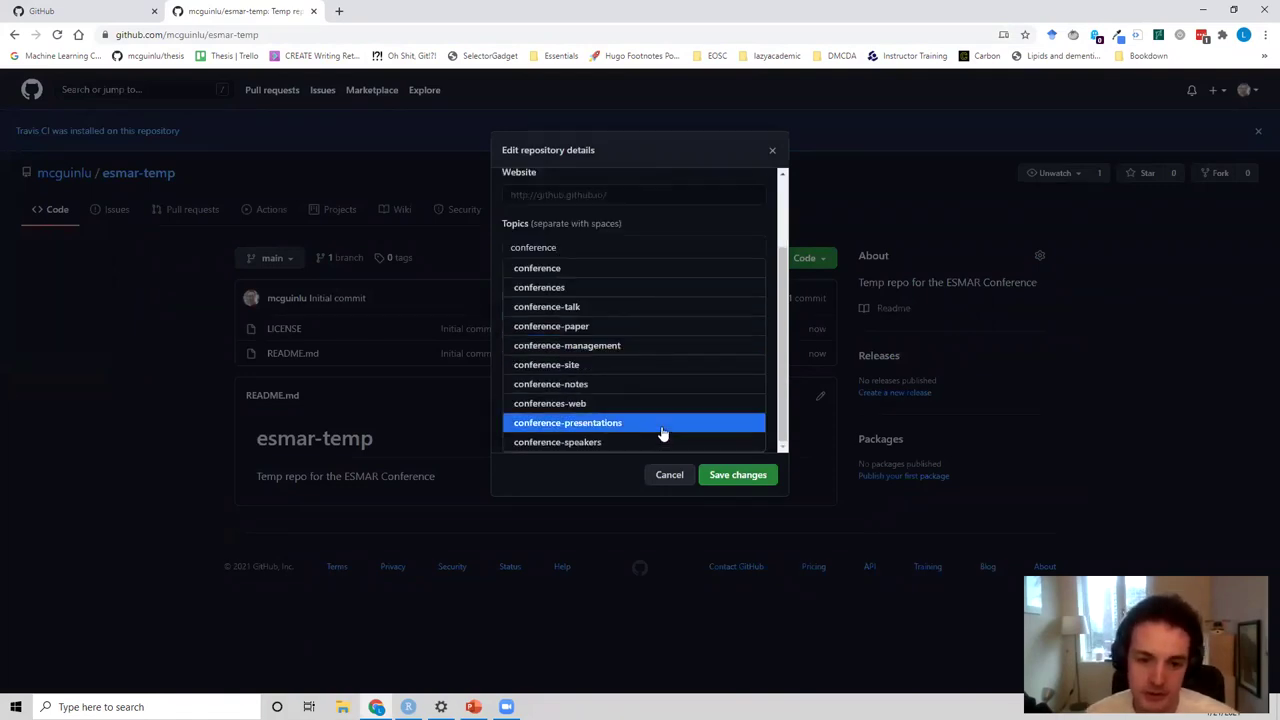
pyautogui.click(640, 272)
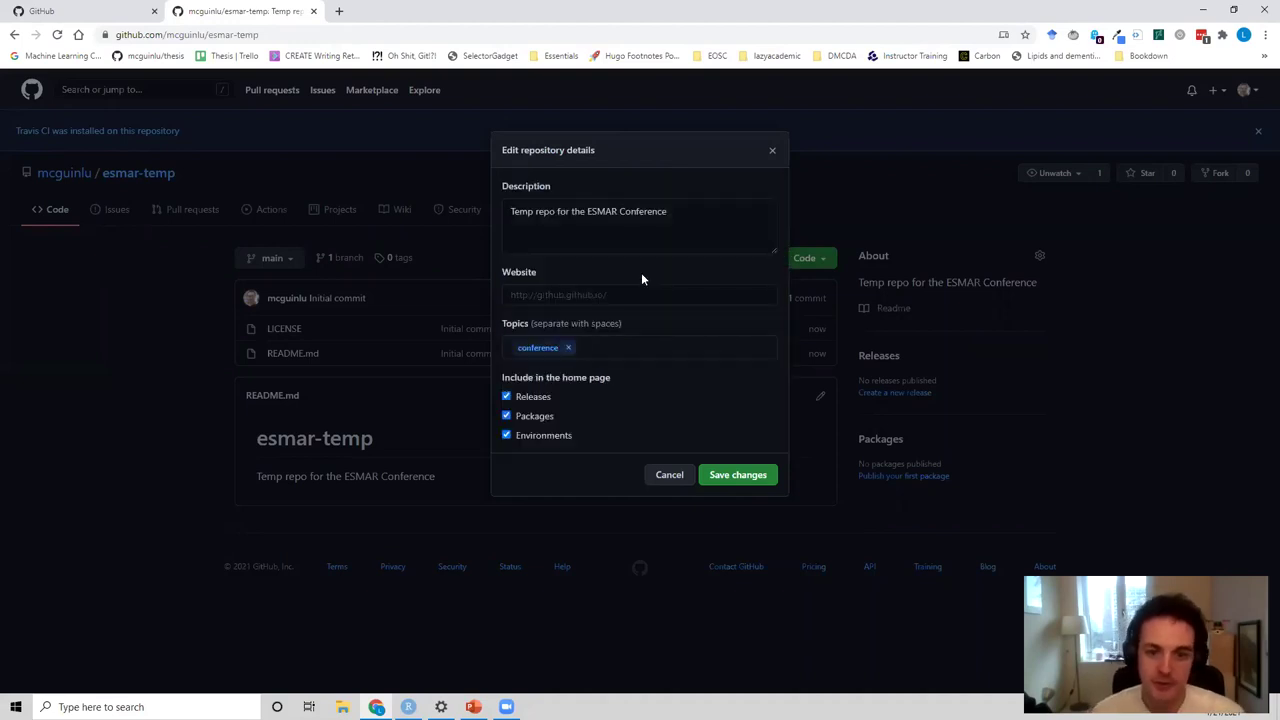
# - Append "- test" to the end of the repository description and save the details
pyautogui.click(622, 297)
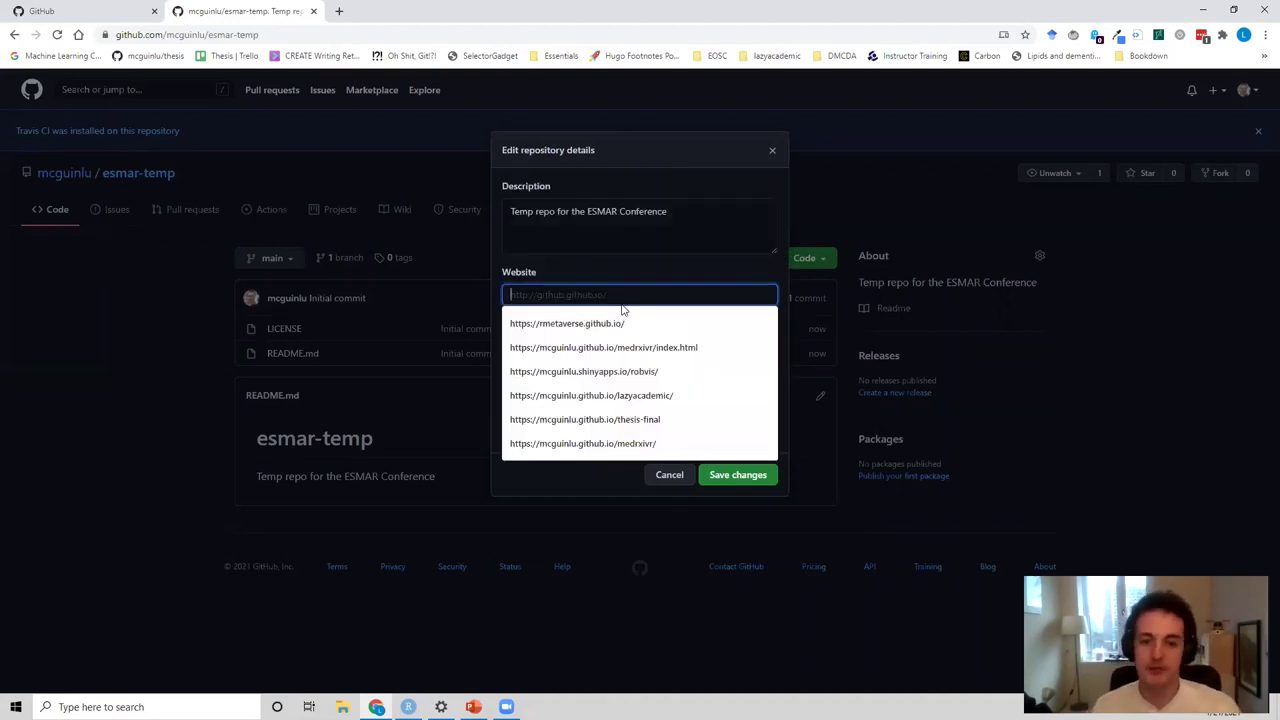
pyautogui.click(646, 268)
pyautogui.moveTo(684, 215); pyautogui.dragTo(520, 218)
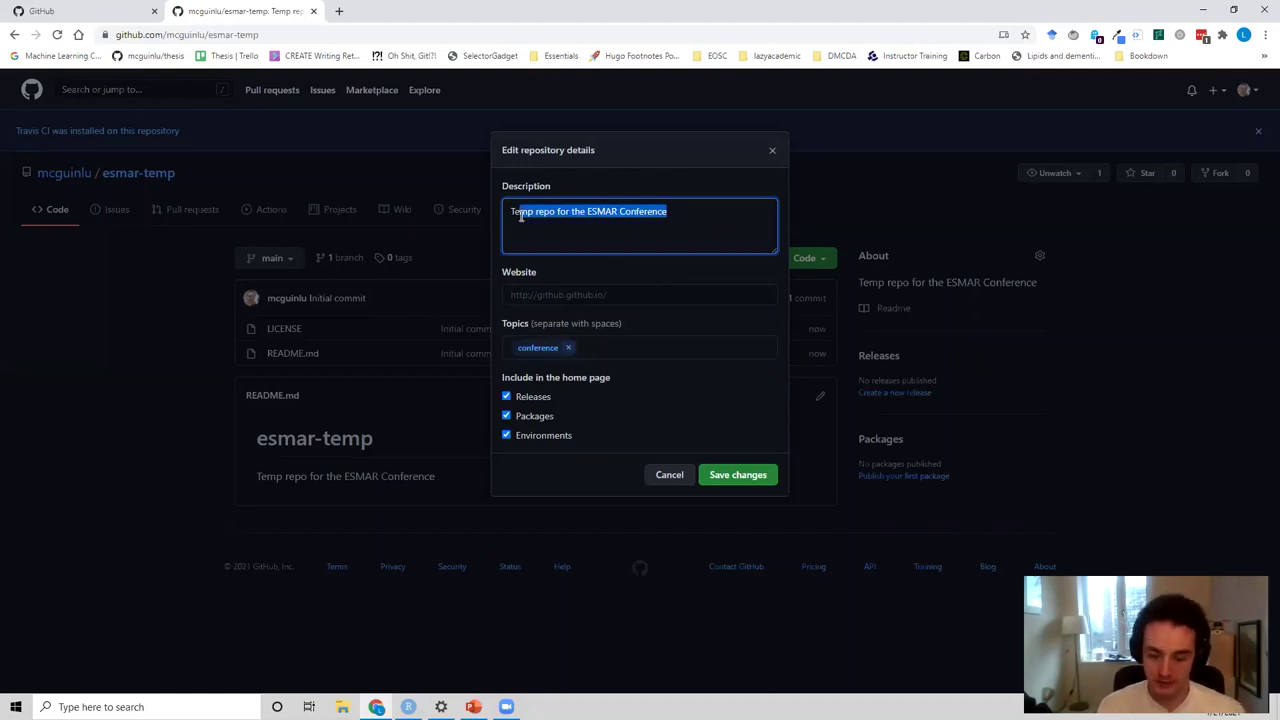
pyautogui.click(703, 210)
pyautogui.write('- test')
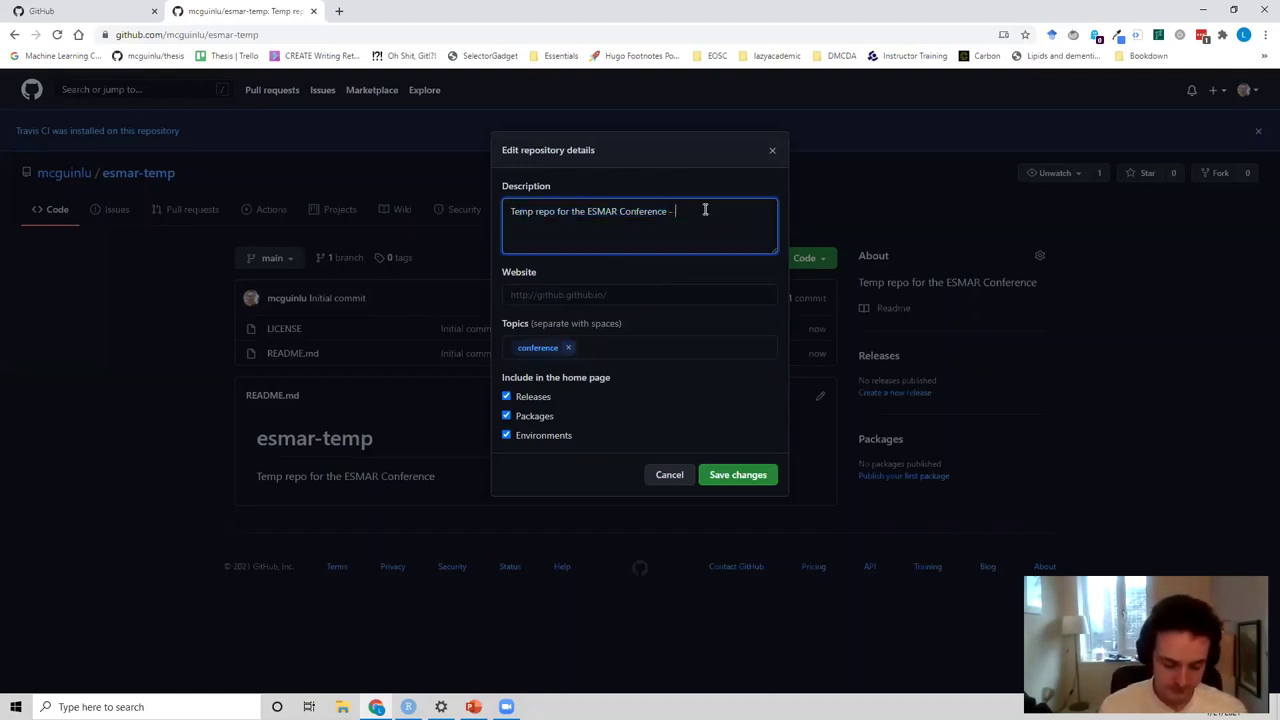
pyautogui.click(746, 476)
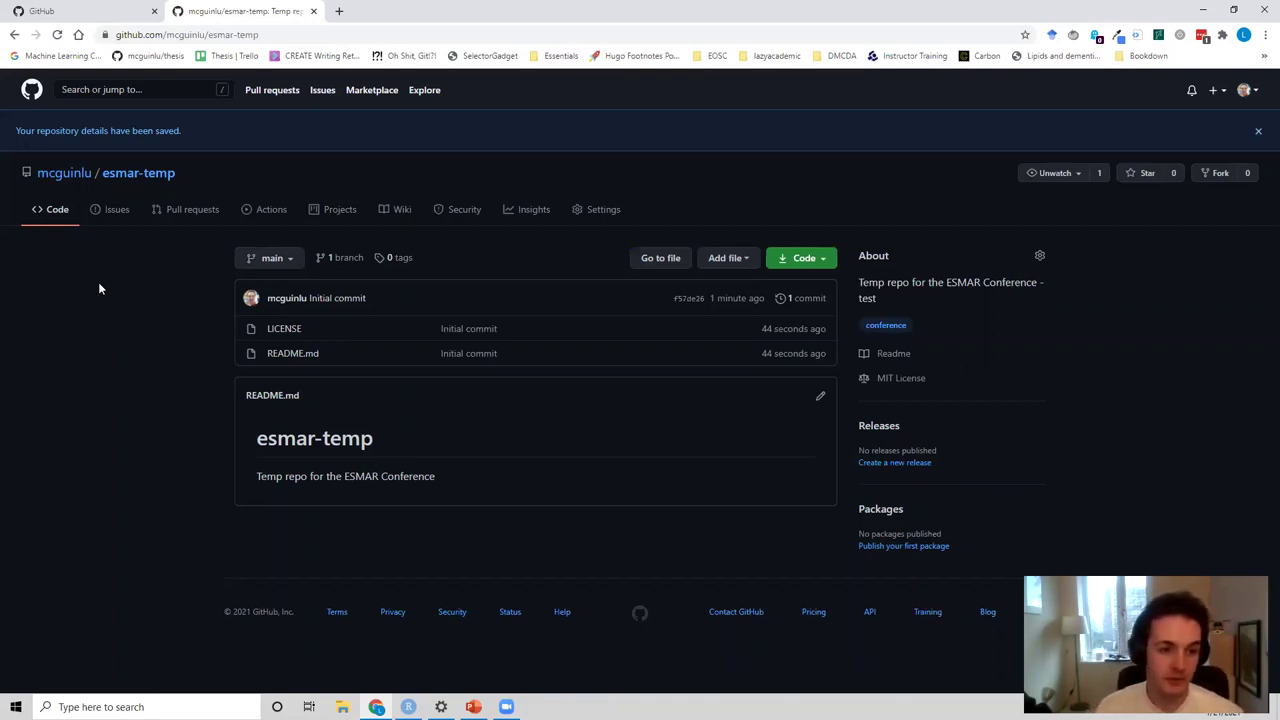
# - Start a new issue in the esmar-temp repository with the title "My first issue"
pyautogui.click(111, 212)
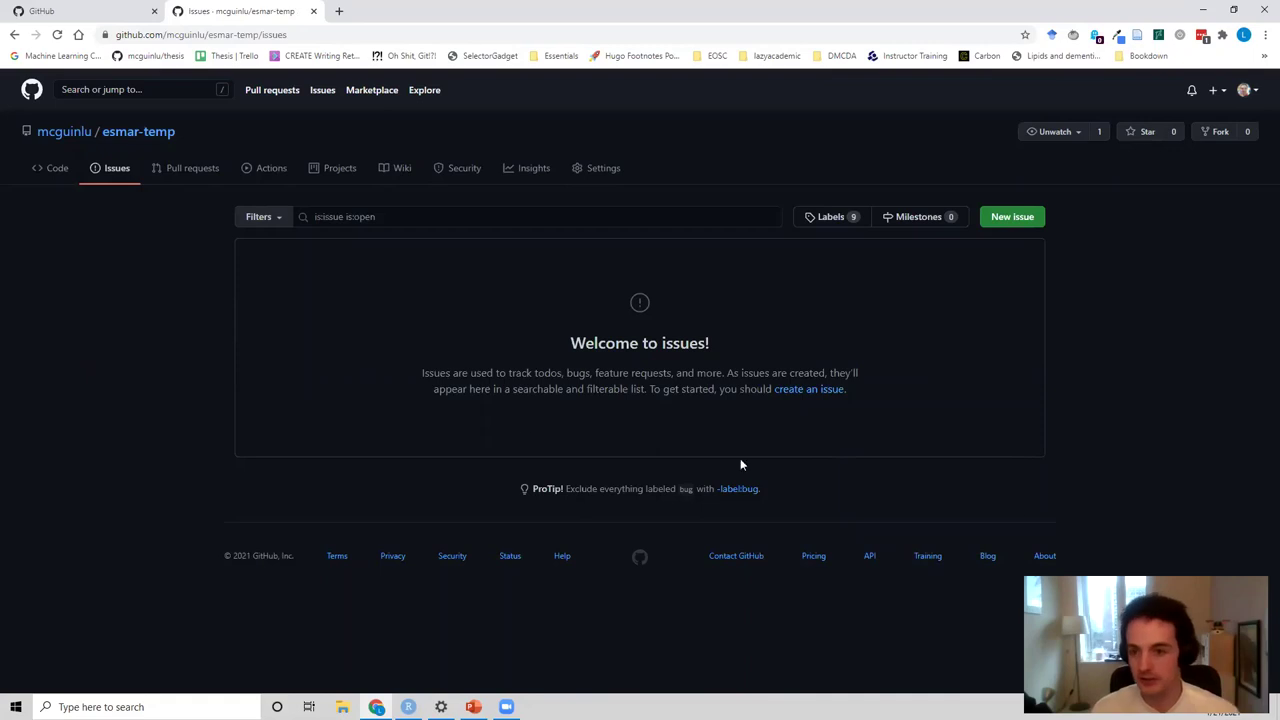
pyautogui.click(1019, 221)
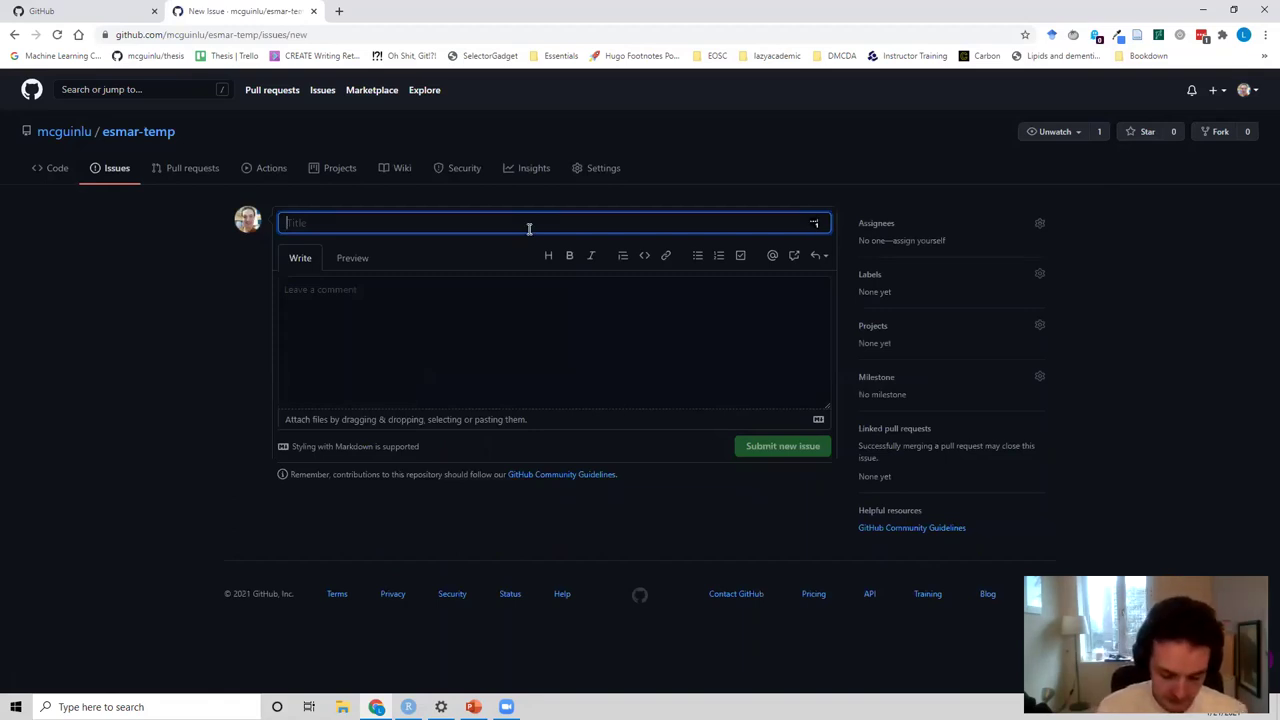
pyautogui.write('My firest')
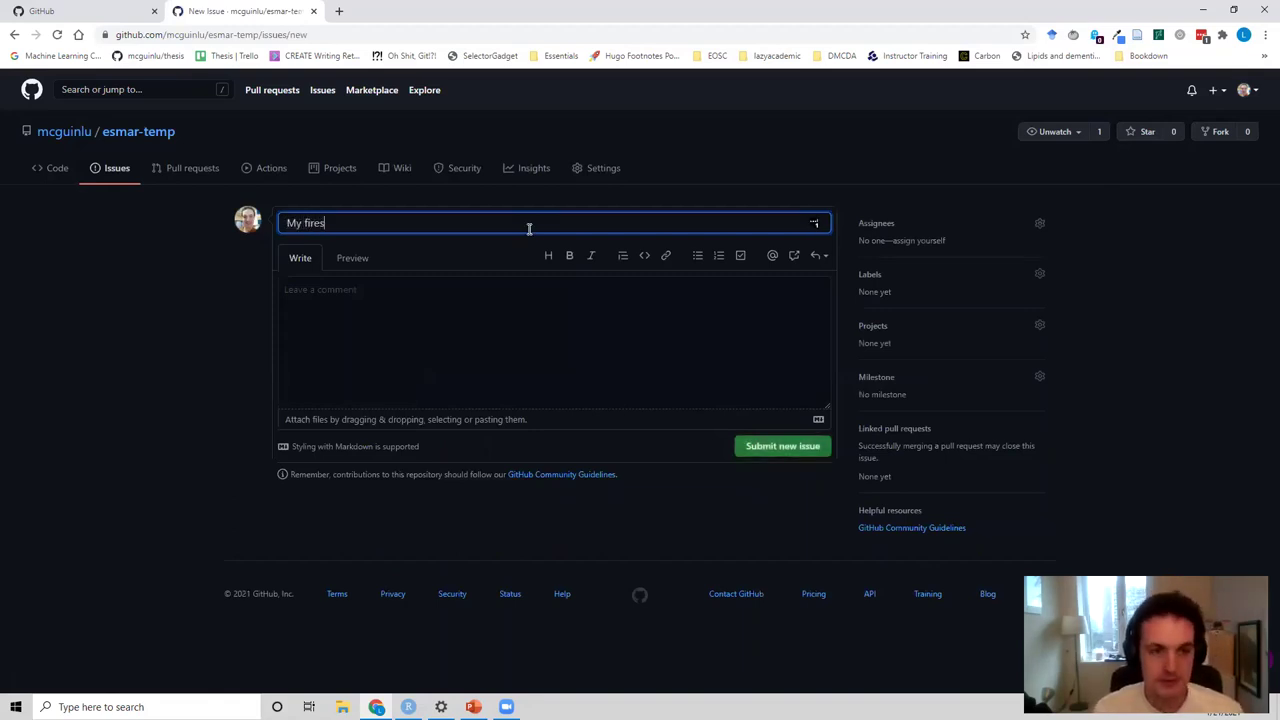
pyautogui.press('BackSpace')
pyautogui.press('BackSpace')
pyautogui.press('BackSpace')
pyautogui.press('BackSpace')
pyautogui.press('BackSpace')
pyautogui.write('rst issue')
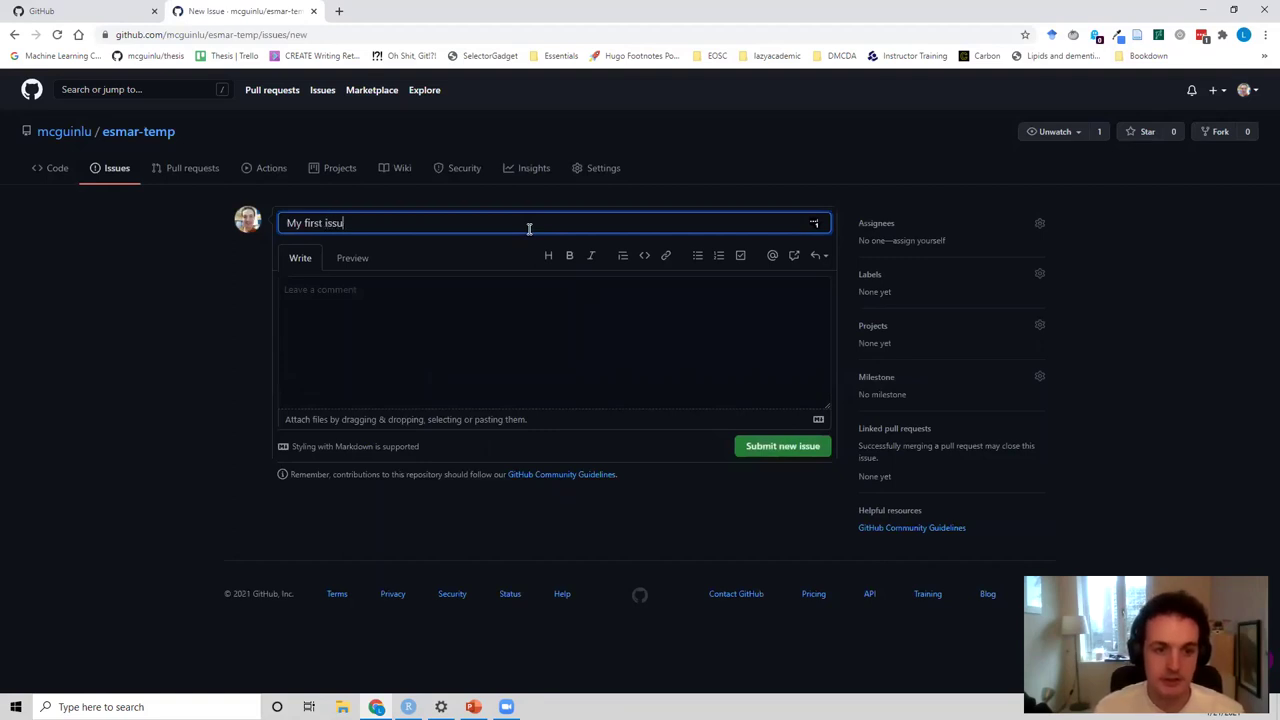
# - Write "To do:" in the issue comment, followed after a blank line by the list item "- cover issues a topic"
pyautogui.click(318, 349)
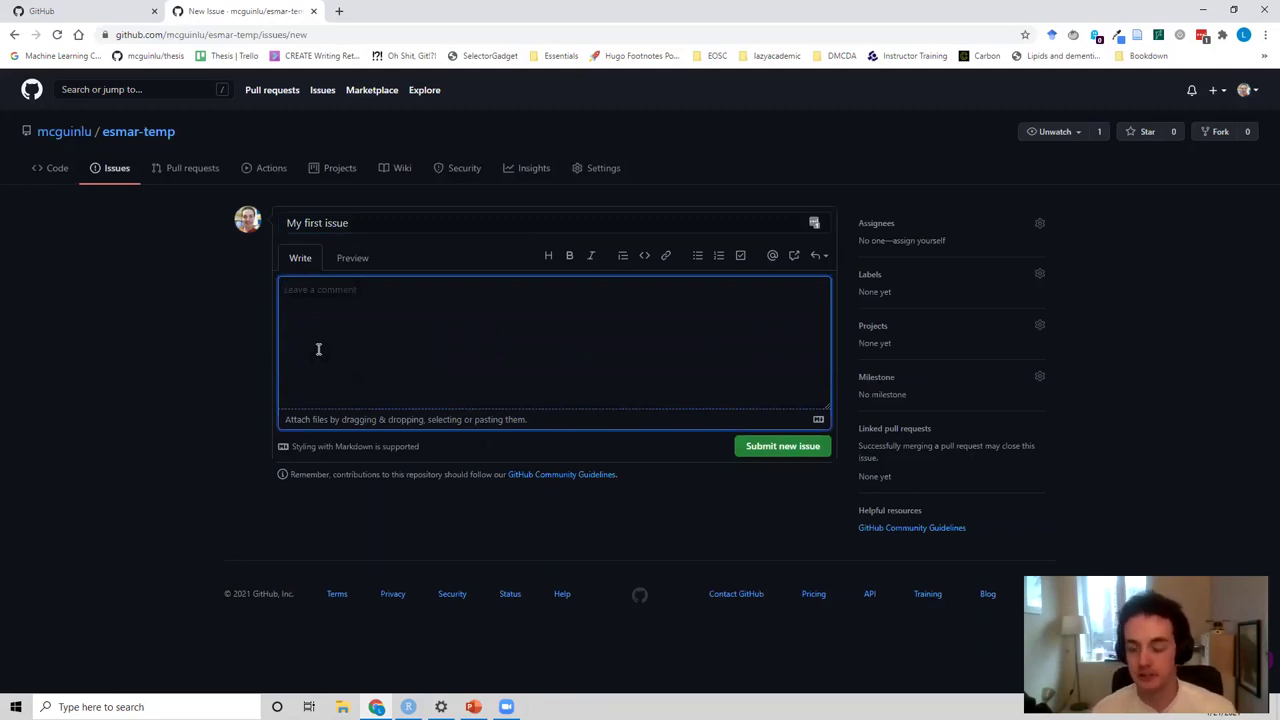
pyautogui.write('To do')
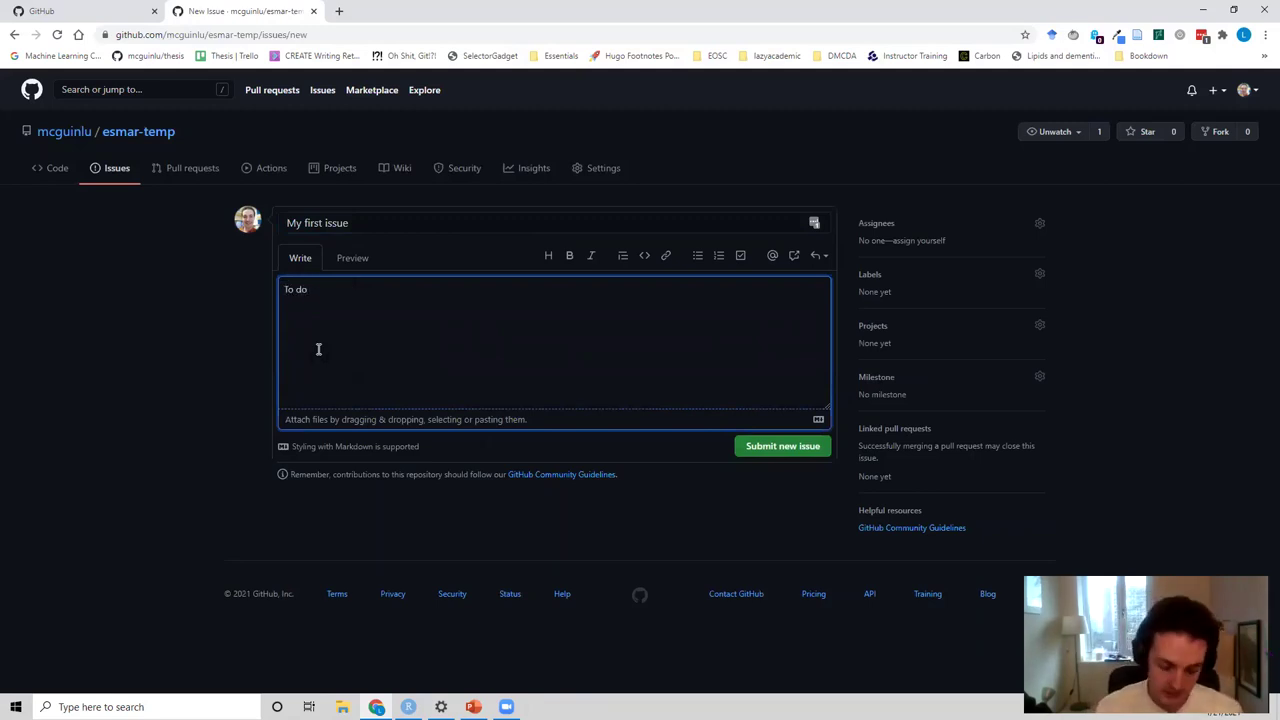
pyautogui.write(':')
pyautogui.press('Return')
pyautogui.press('Return')
pyautogui.write('- cov')
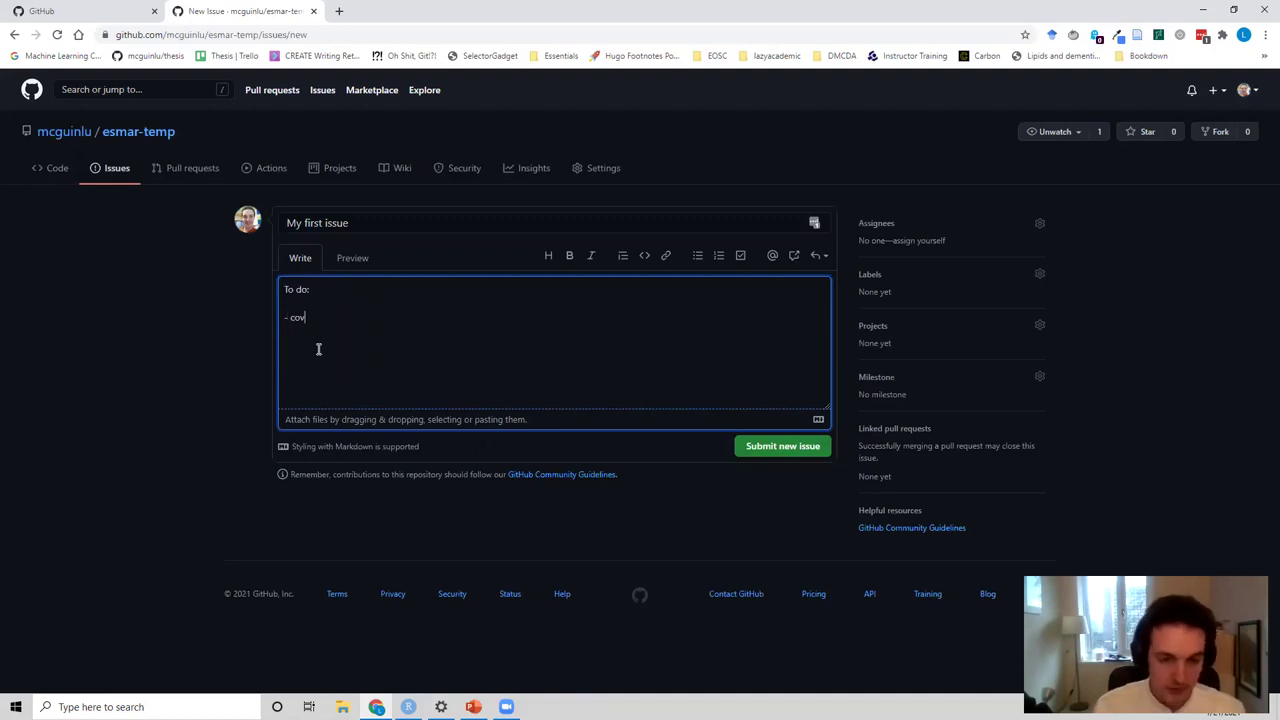
pyautogui.write('er issues ')
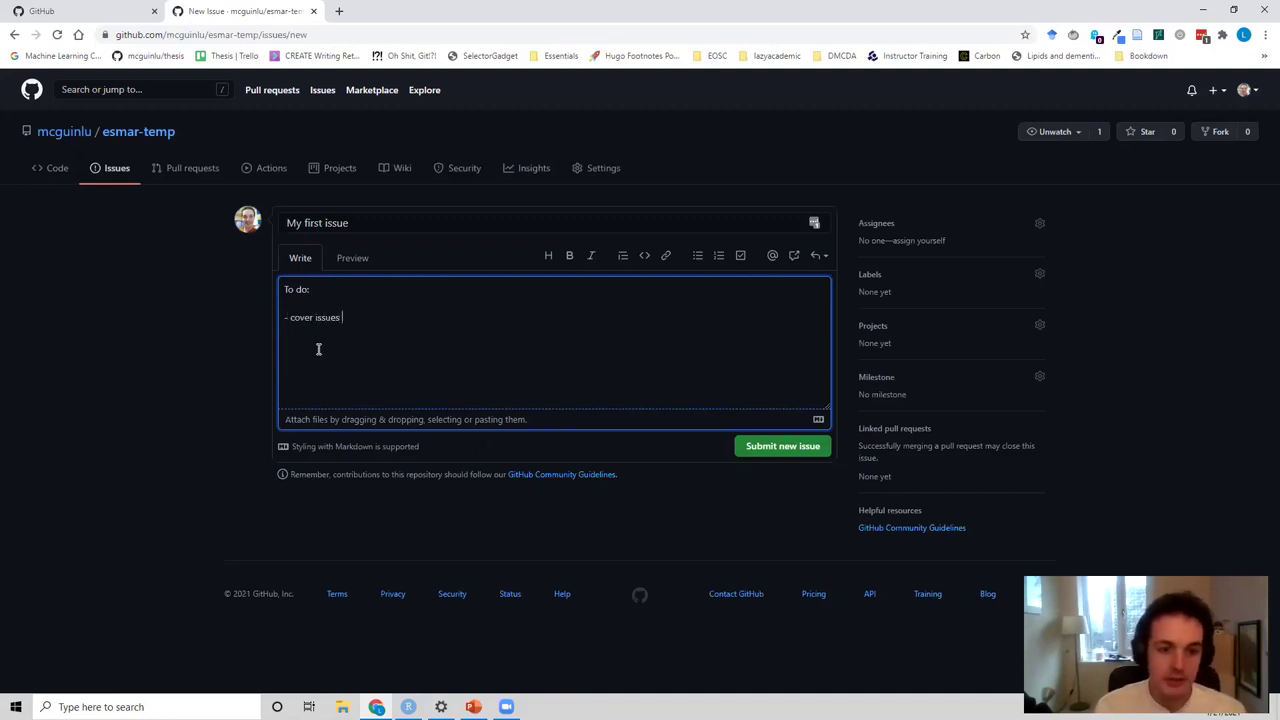
pyautogui.write('a topic')
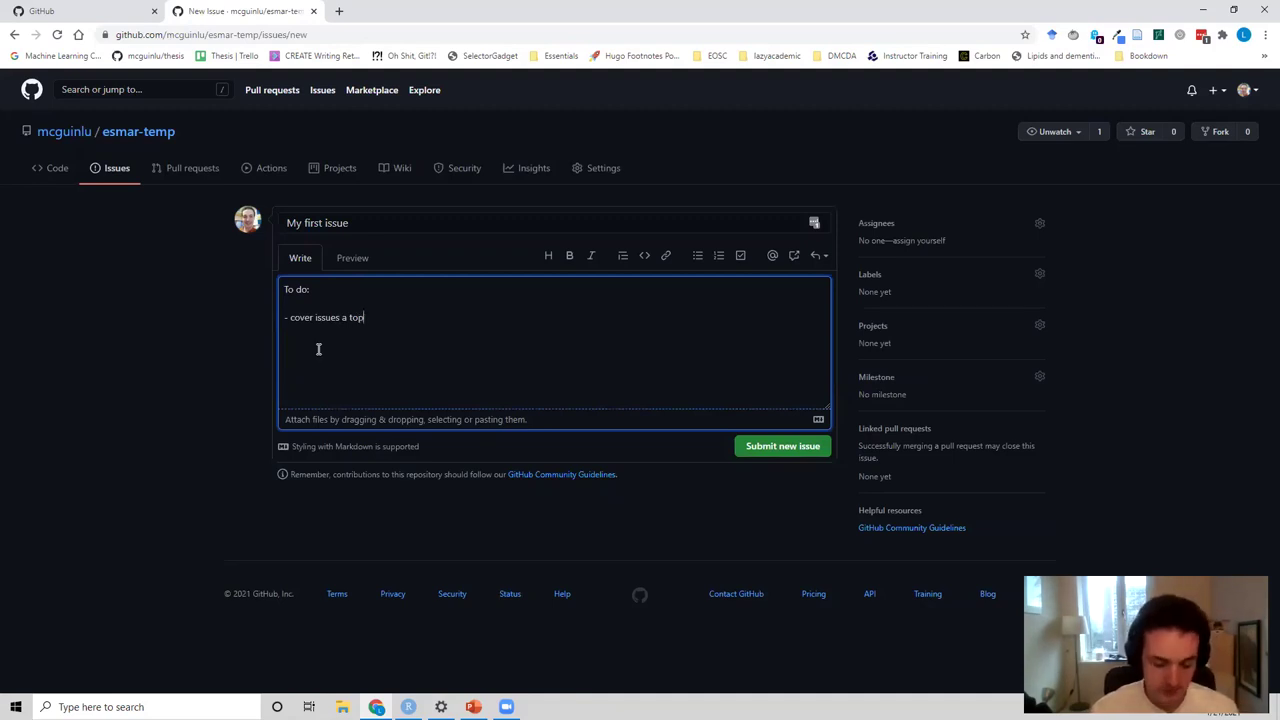
# - Turn the "cover issues a topic" line into an unchecked task with "[ ]" after its dash
pyautogui.click(290, 317)
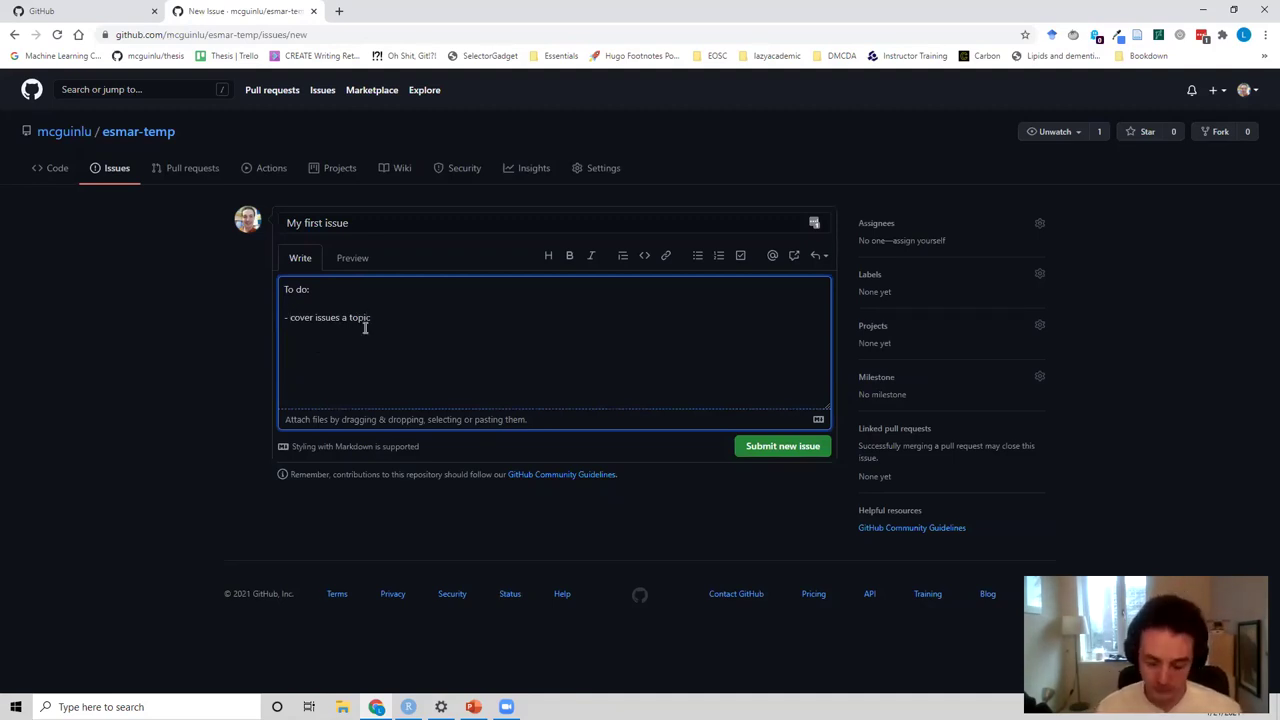
pyautogui.write('I ')
pyautogui.write(']')
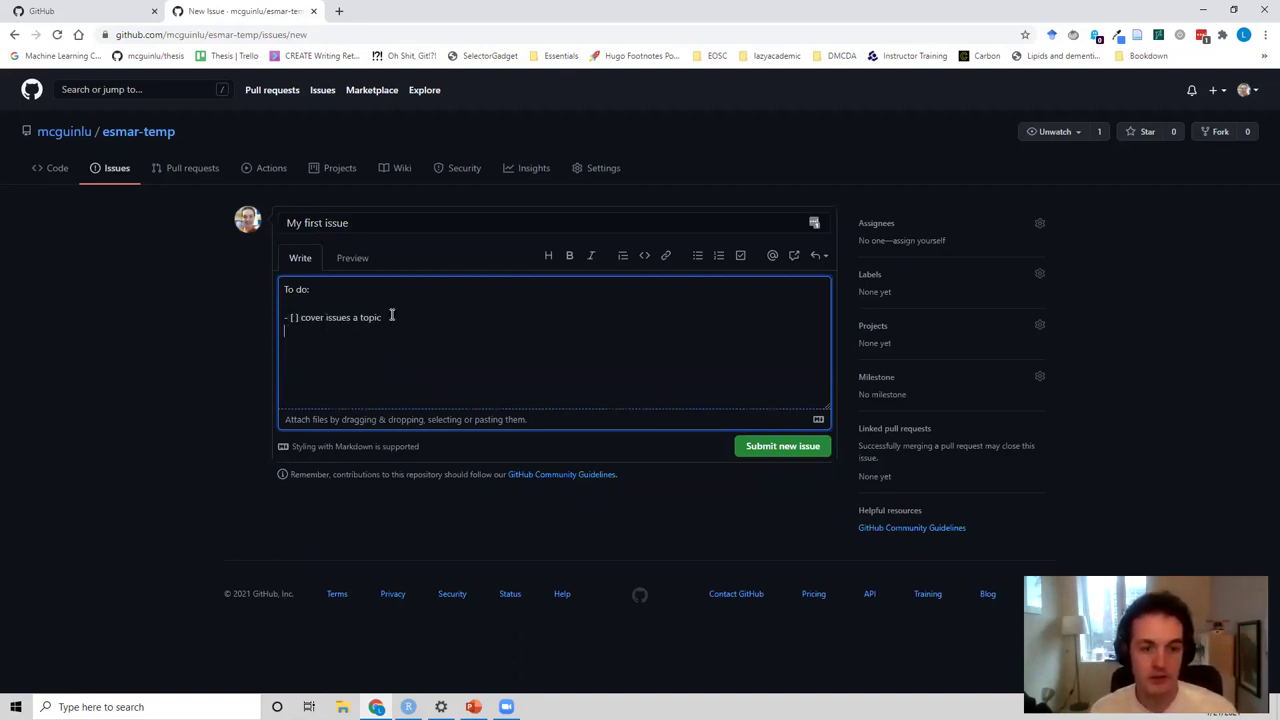
# - Add a second unchecked task, "Items", preview the rendered comment and return to writing
pyautogui.click(740, 257)
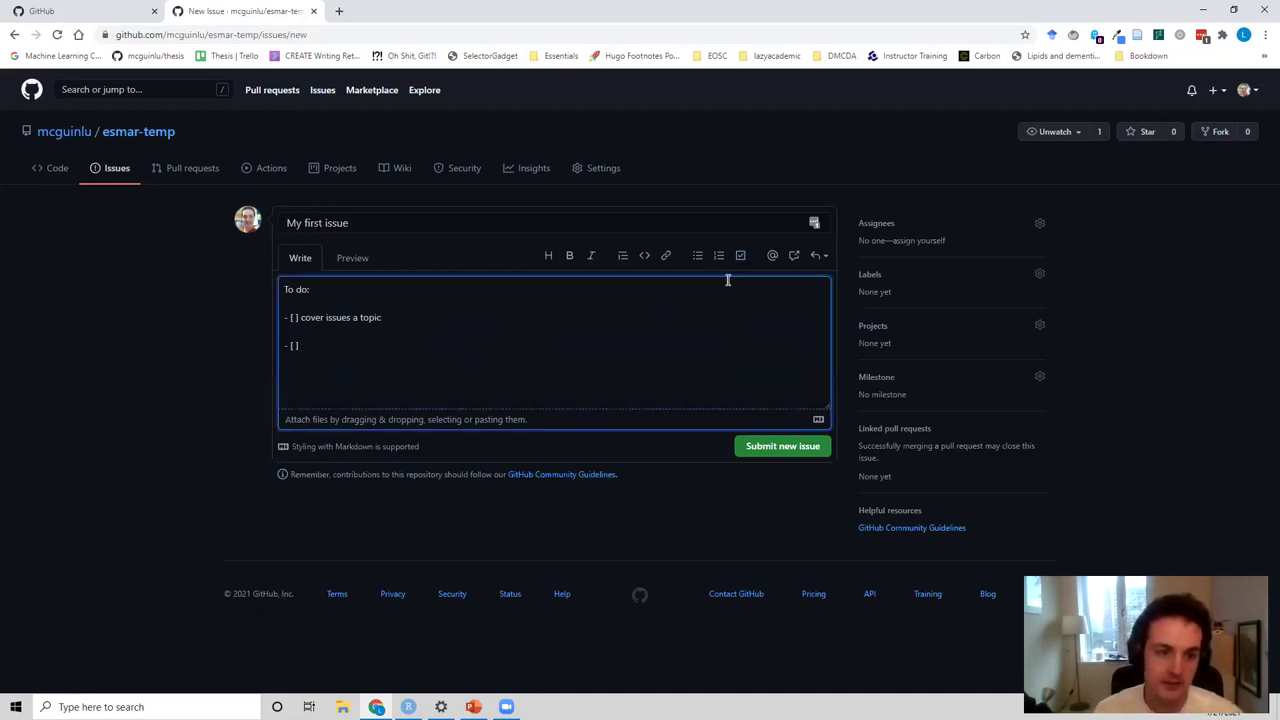
pyautogui.write('Item')
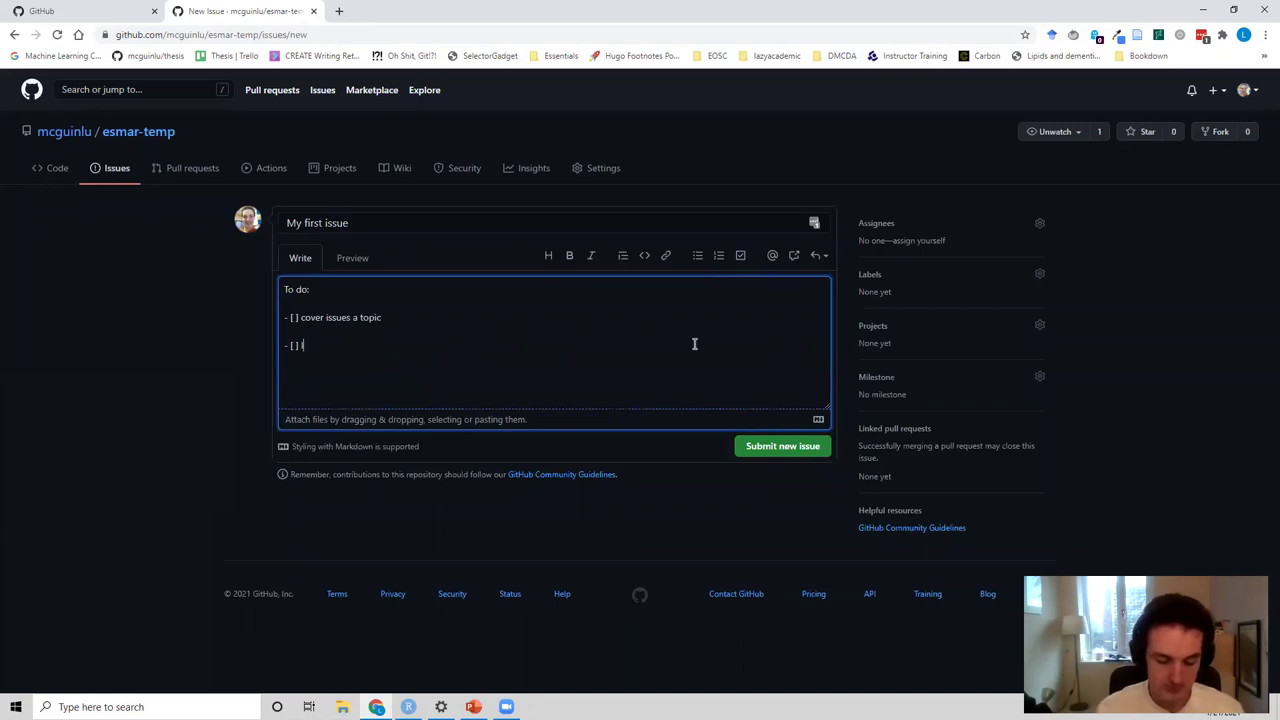
pyautogui.press('BackSpace')
pyautogui.press('BackSpace')
pyautogui.press('BackSpace')
pyautogui.write('tems')
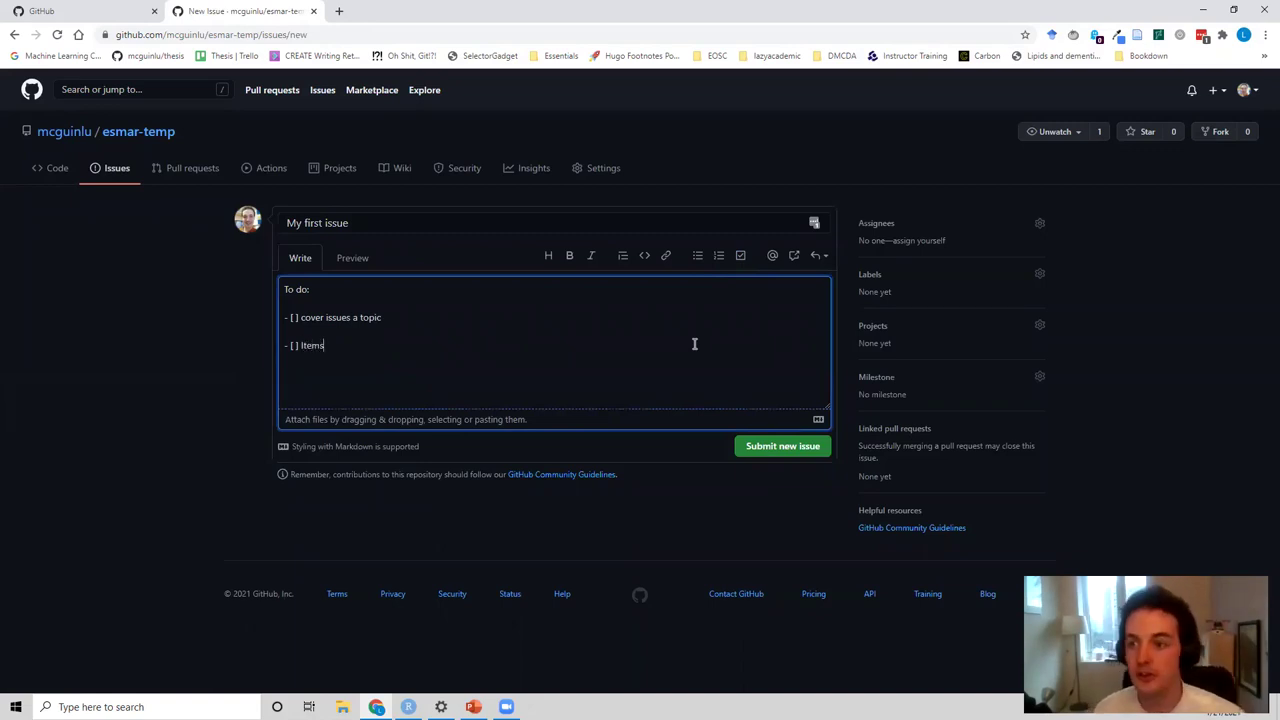
pyautogui.click(352, 262)
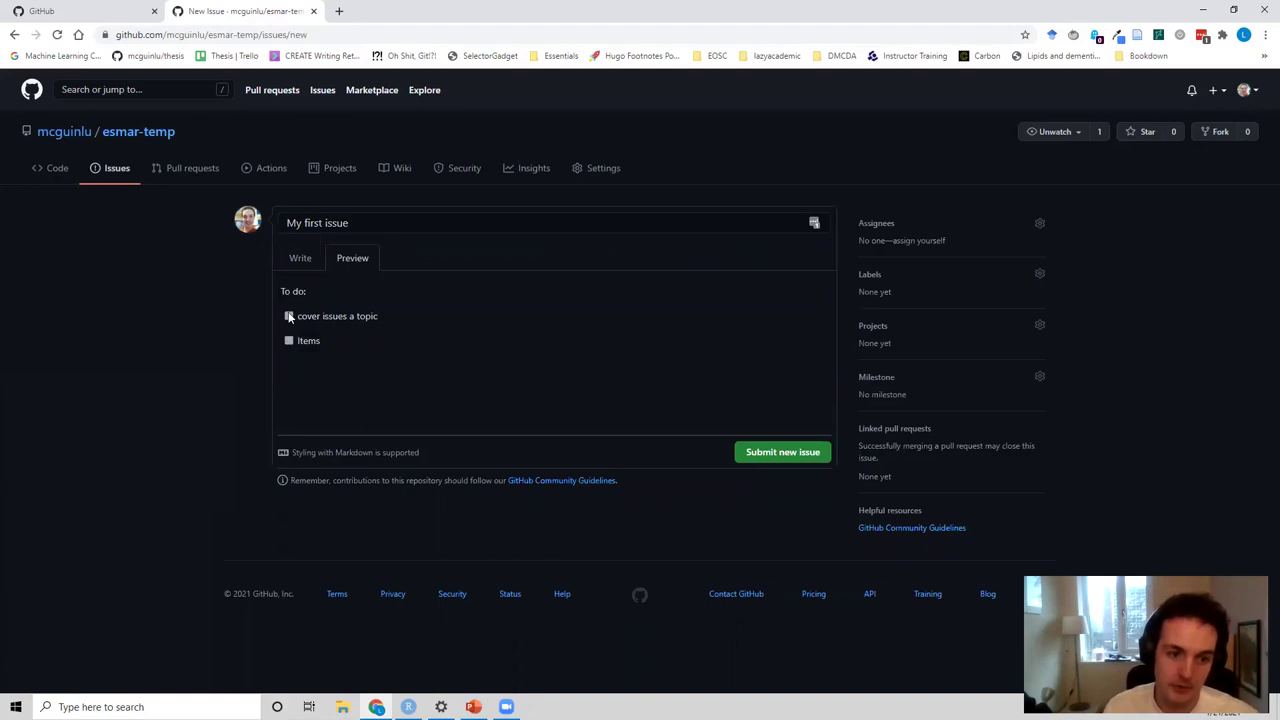
pyautogui.click(290, 264)
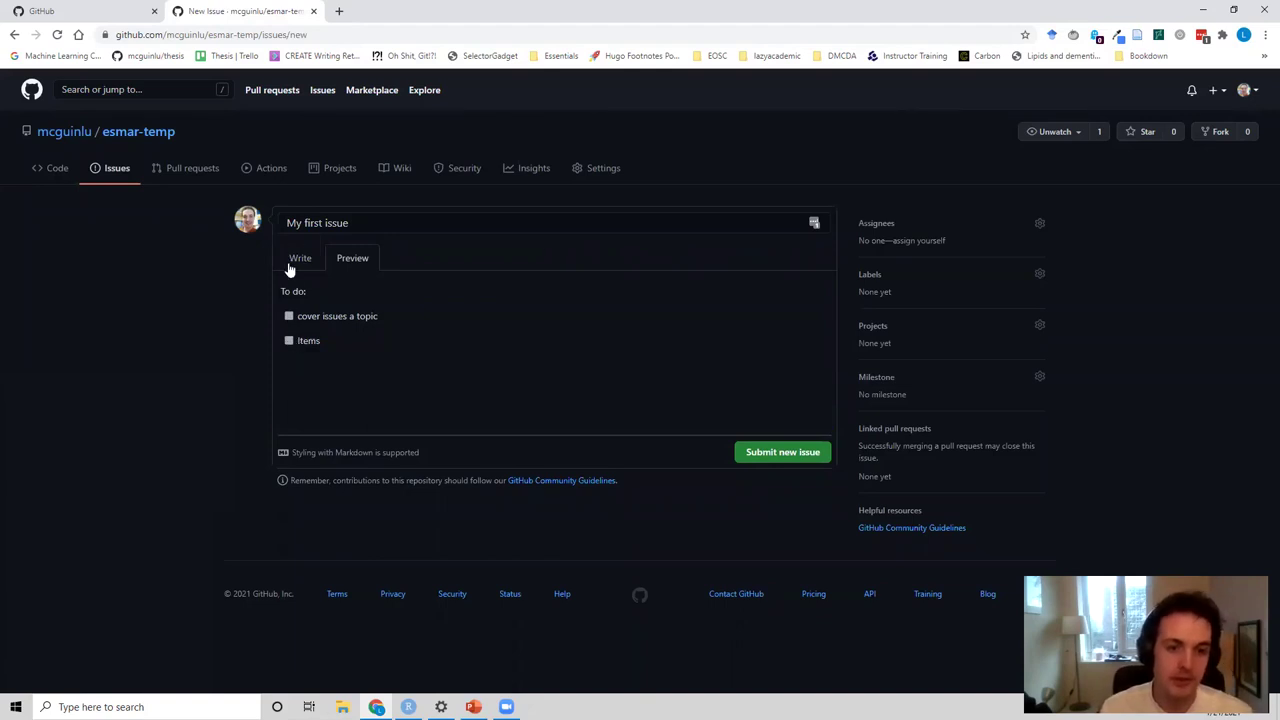
pyautogui.press('Return')
pyautogui.write('- items 2')
pyautogui.moveTo(355, 354); pyautogui.dragTo(285, 358)
pyautogui.press('BackSpace')
pyautogui.press('BackSpace')
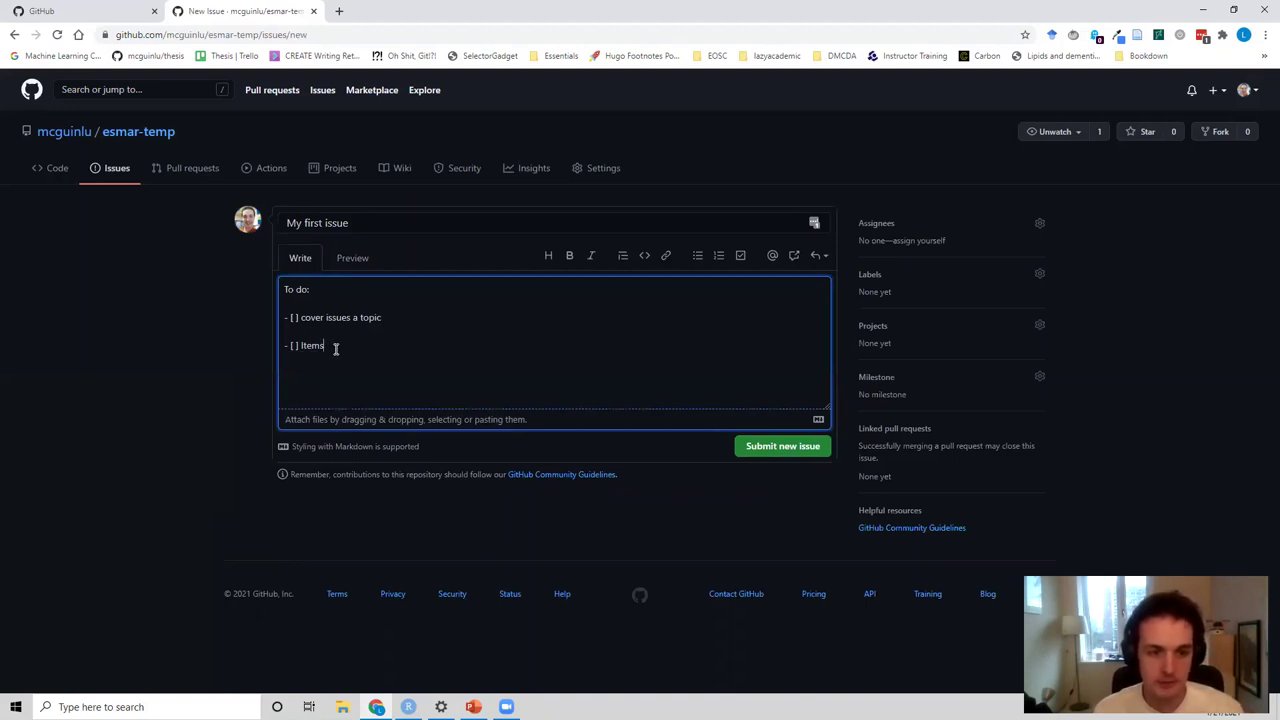
# - Add a third unchecked task, "Item 3", below "Items" and submit the issue
pyautogui.write('Items 3')
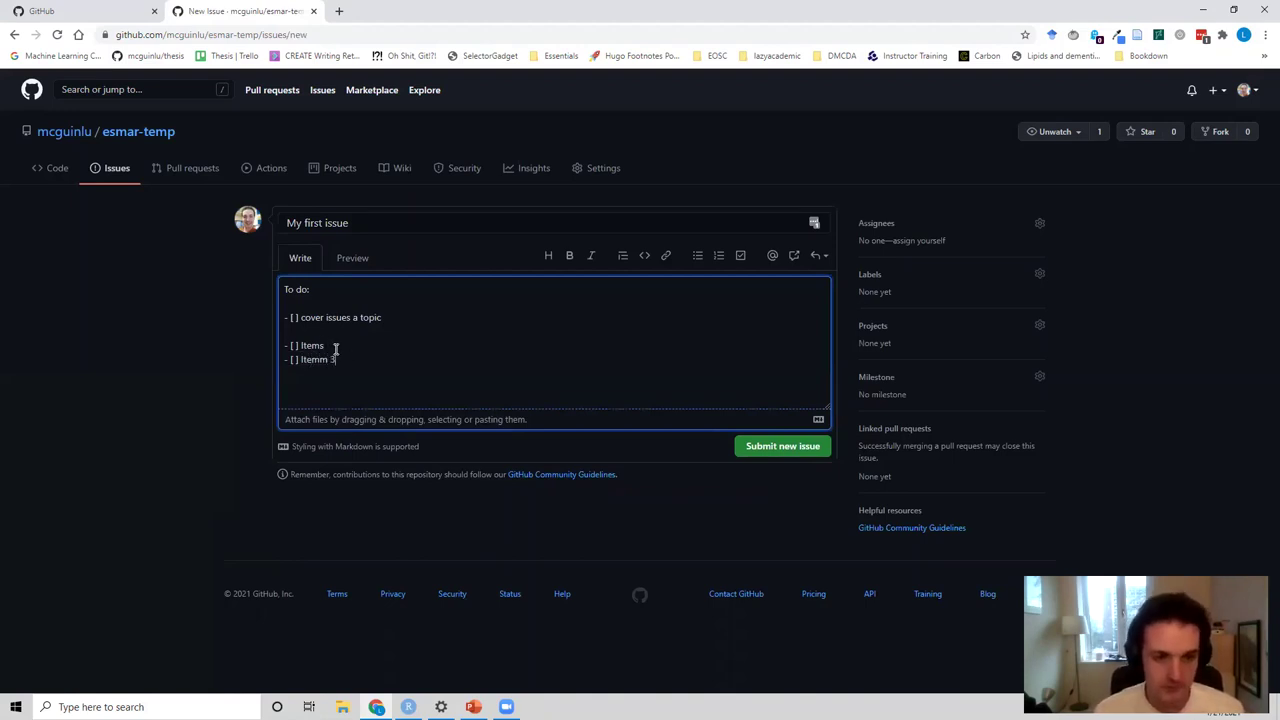
pyautogui.press('BackSpace')
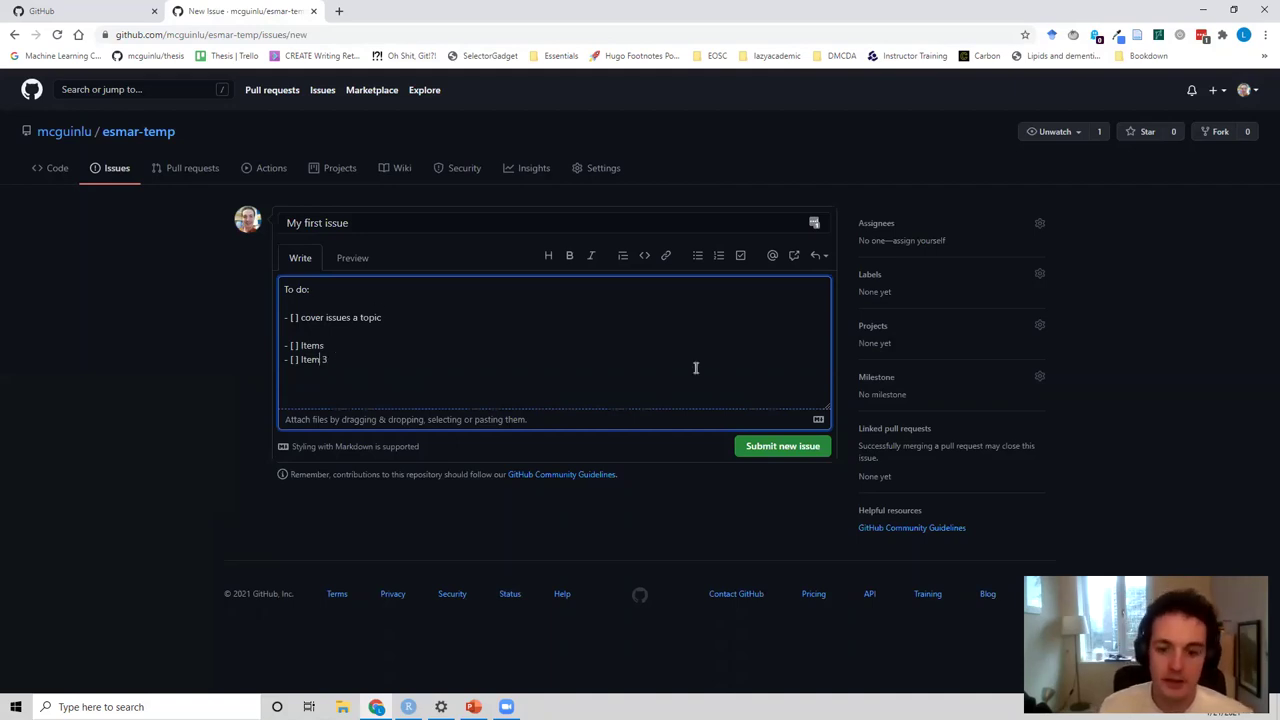
pyautogui.click(786, 451)
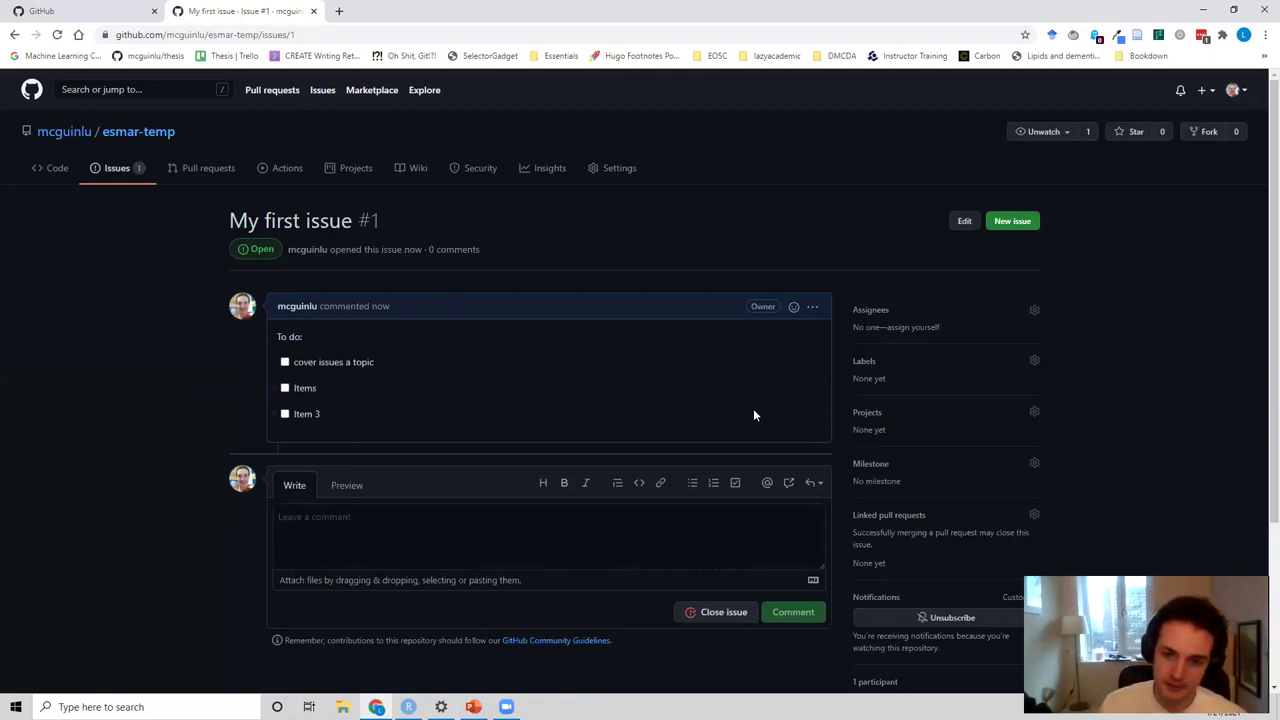
# - Look over the emoji reactions available for the issue's opening comment and the labels that can be applied to the issue
pyautogui.click(421, 515)
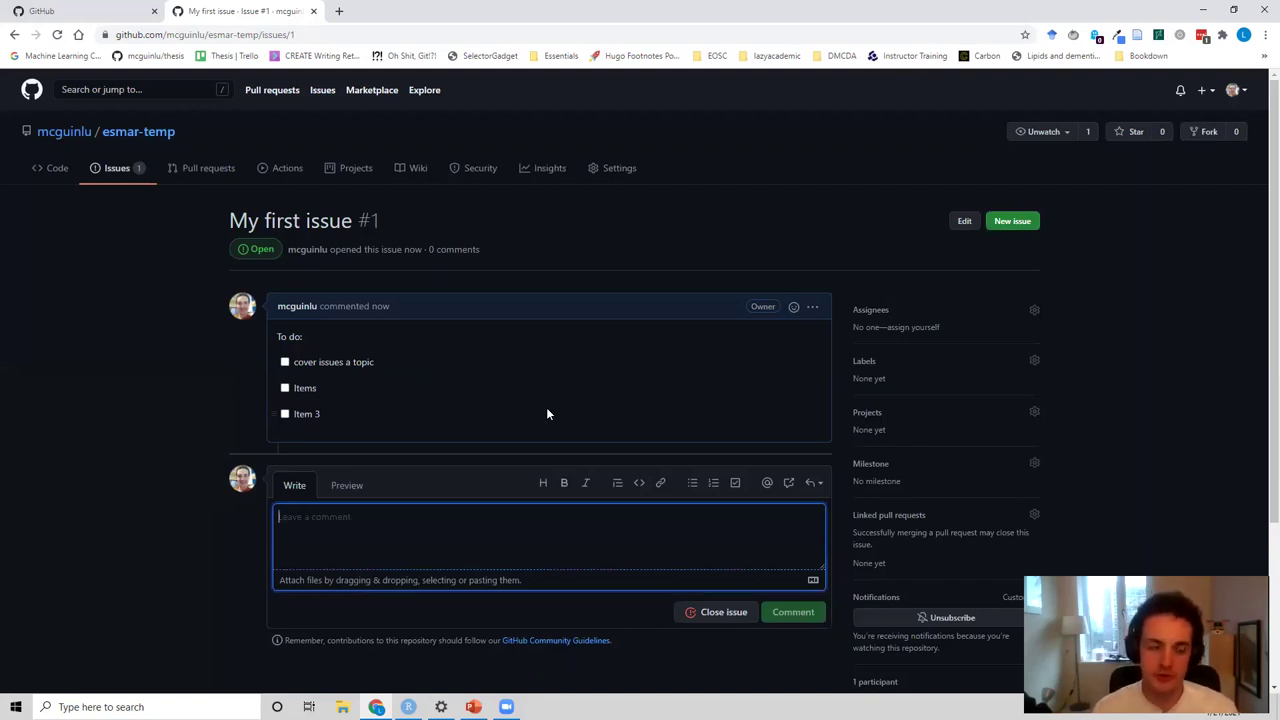
pyautogui.click(793, 308)
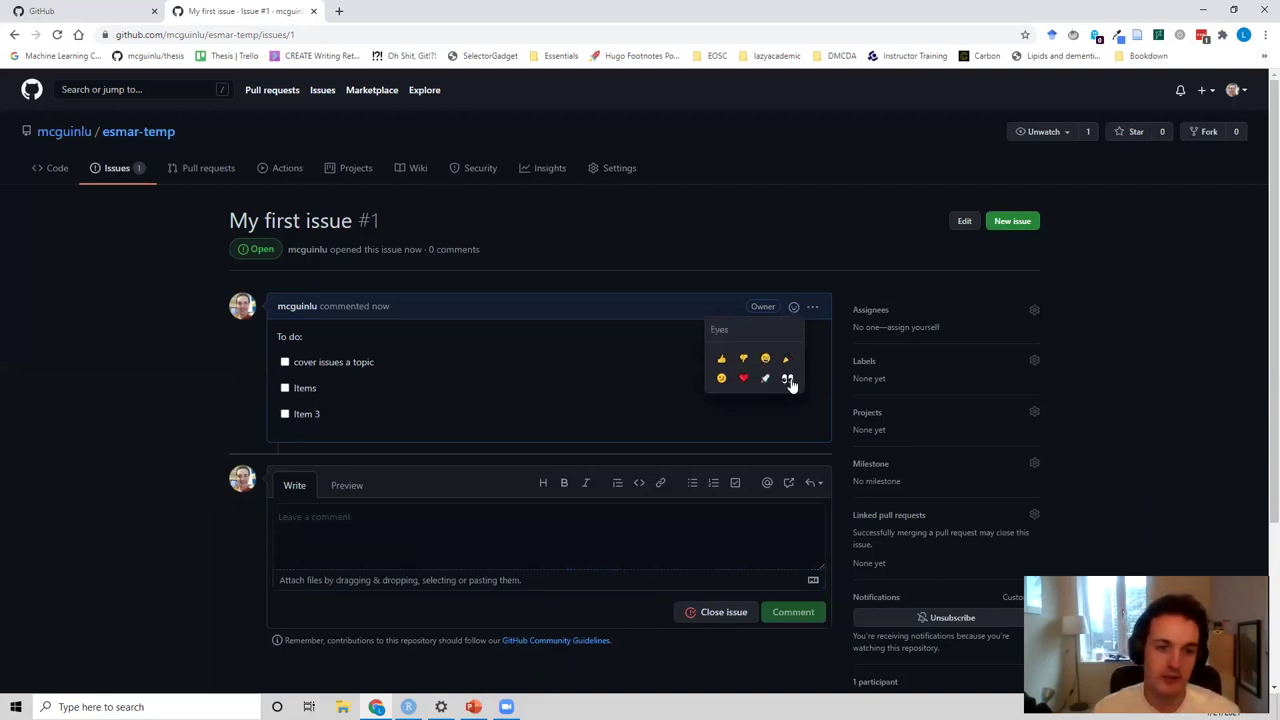
pyautogui.click(640, 427)
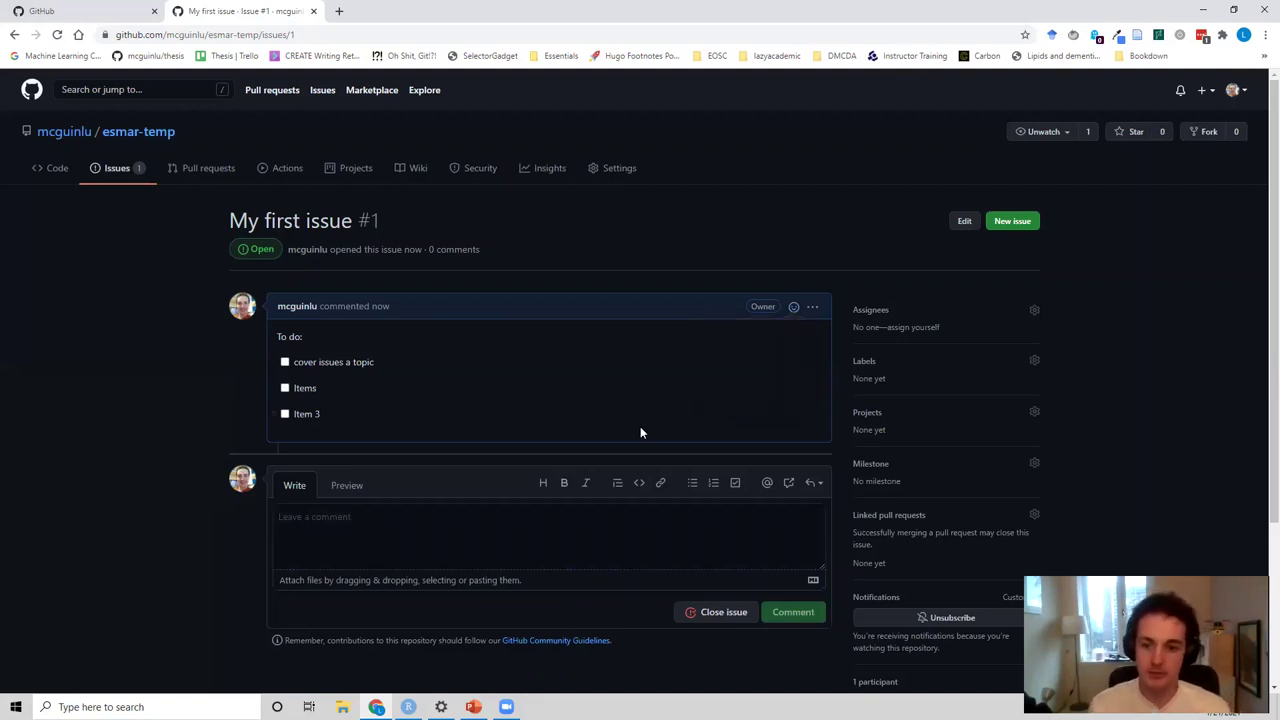
pyautogui.click(1034, 362)
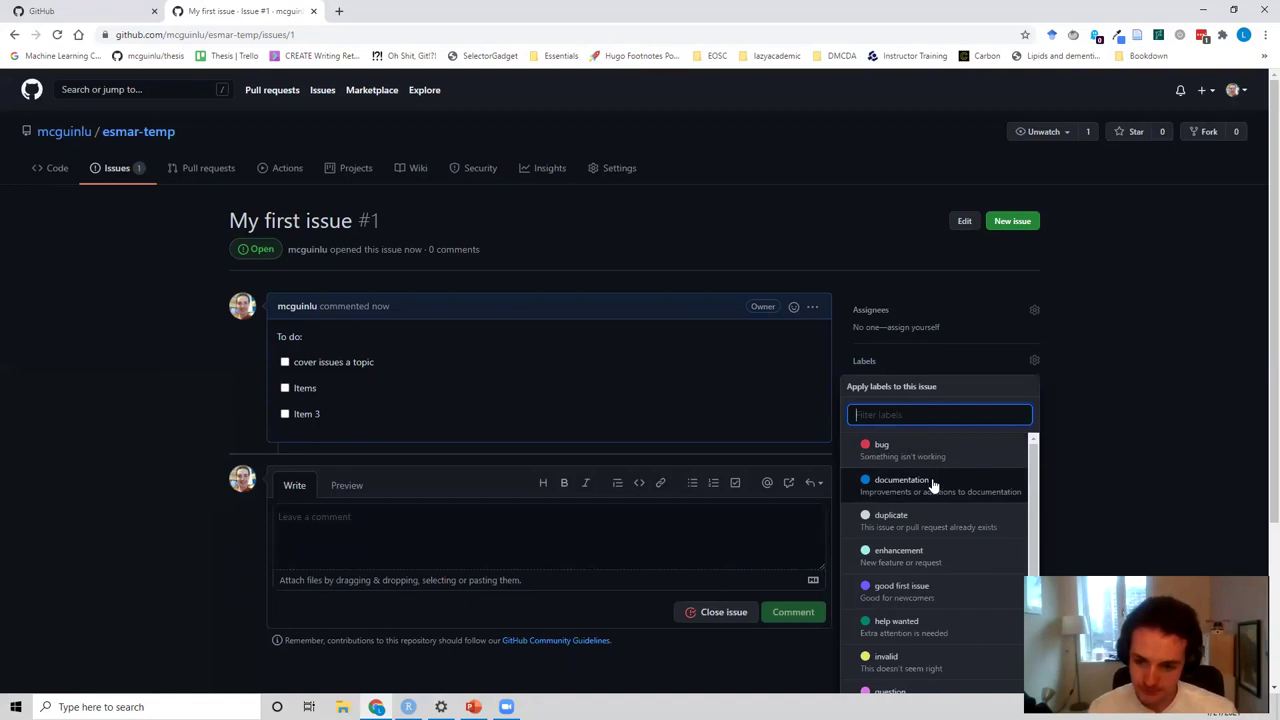
pyautogui.scroll(-1, 928, 490)
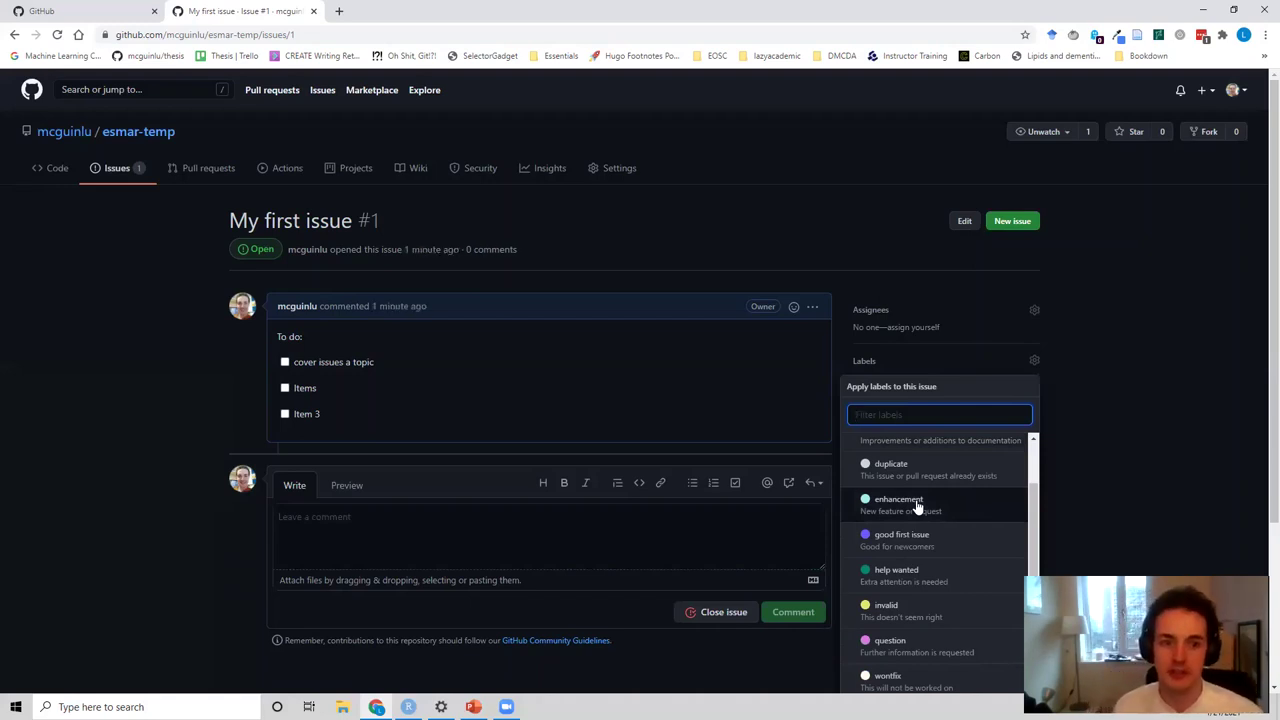
pyautogui.click(1062, 334)
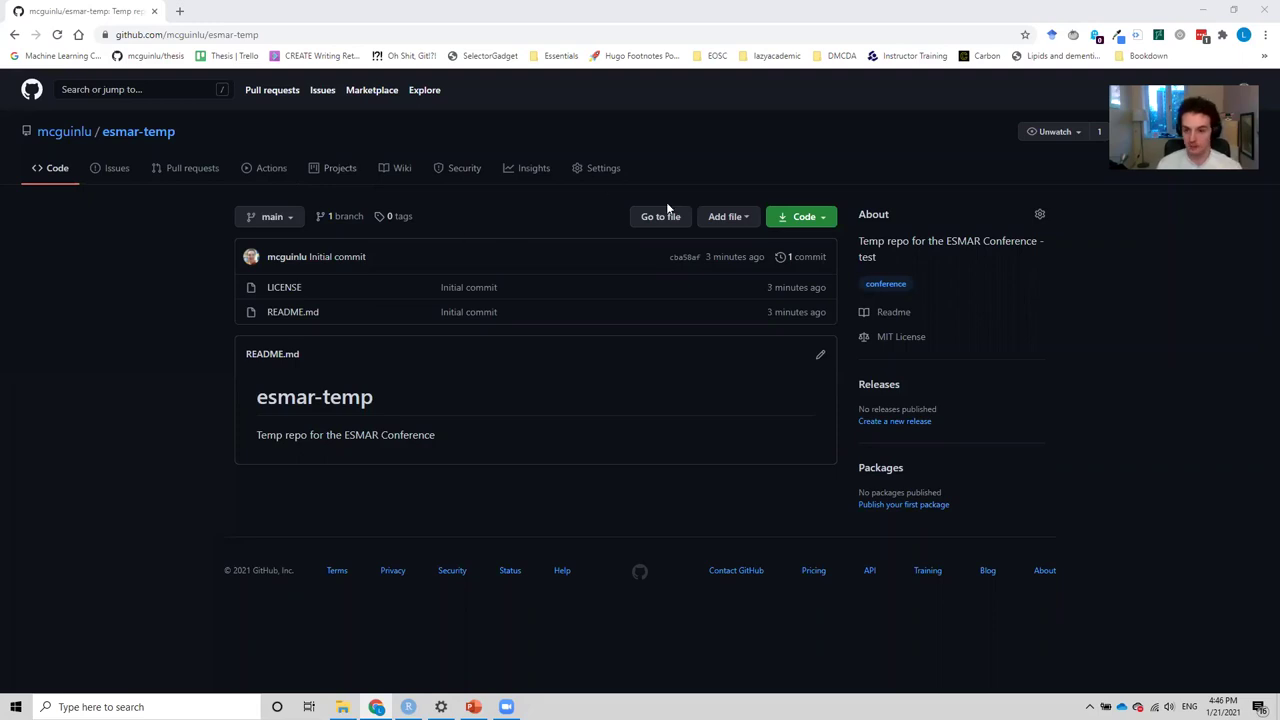
# - Create a new branch named "readme" from main in the esmar-temp repository
pyautogui.click(289, 220)
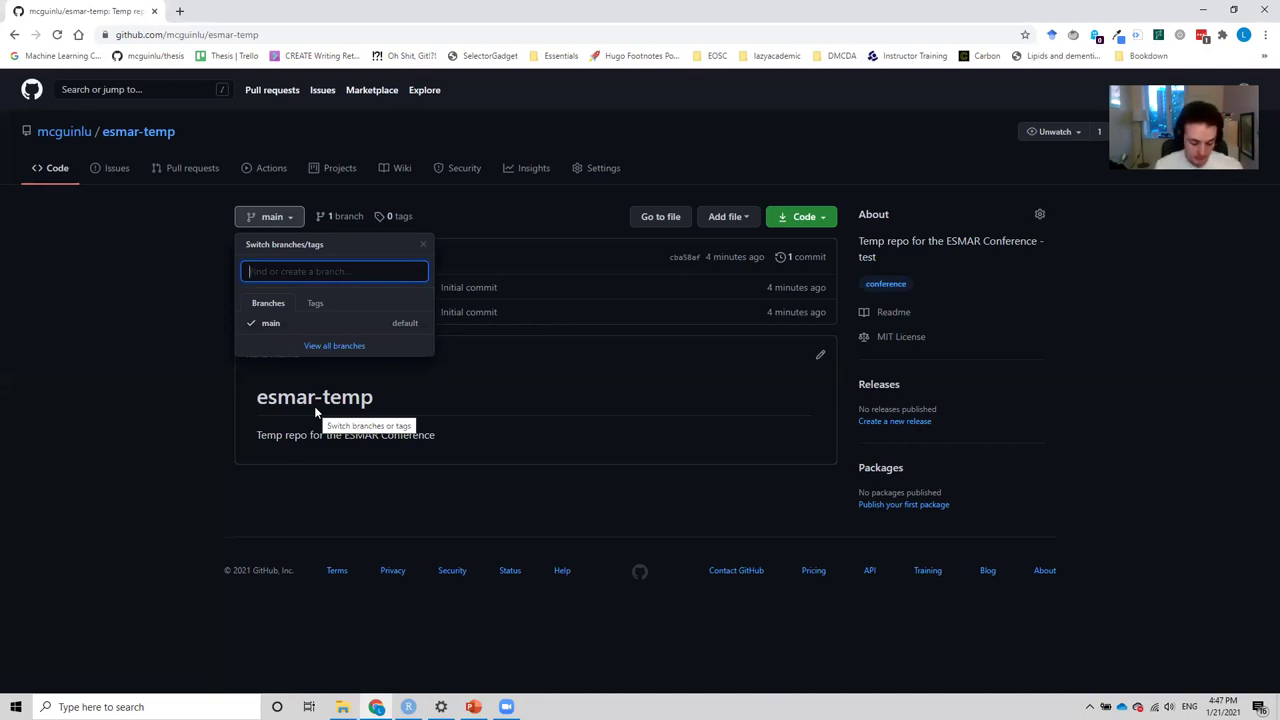
pyautogui.write('reamder')
pyautogui.press('BackSpace')
pyautogui.press('BackSpace')
pyautogui.press('BackSpace')
pyautogui.press('BackSpace')
pyautogui.write('dme')
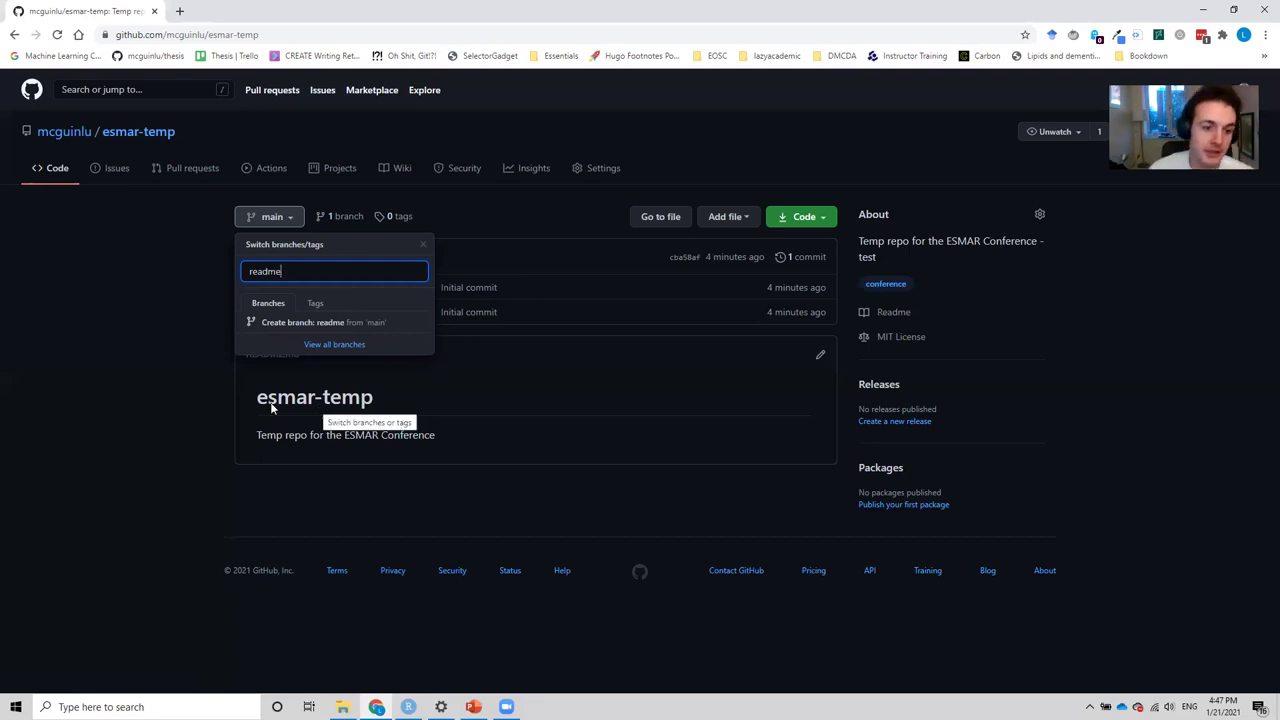
pyautogui.click(314, 323)
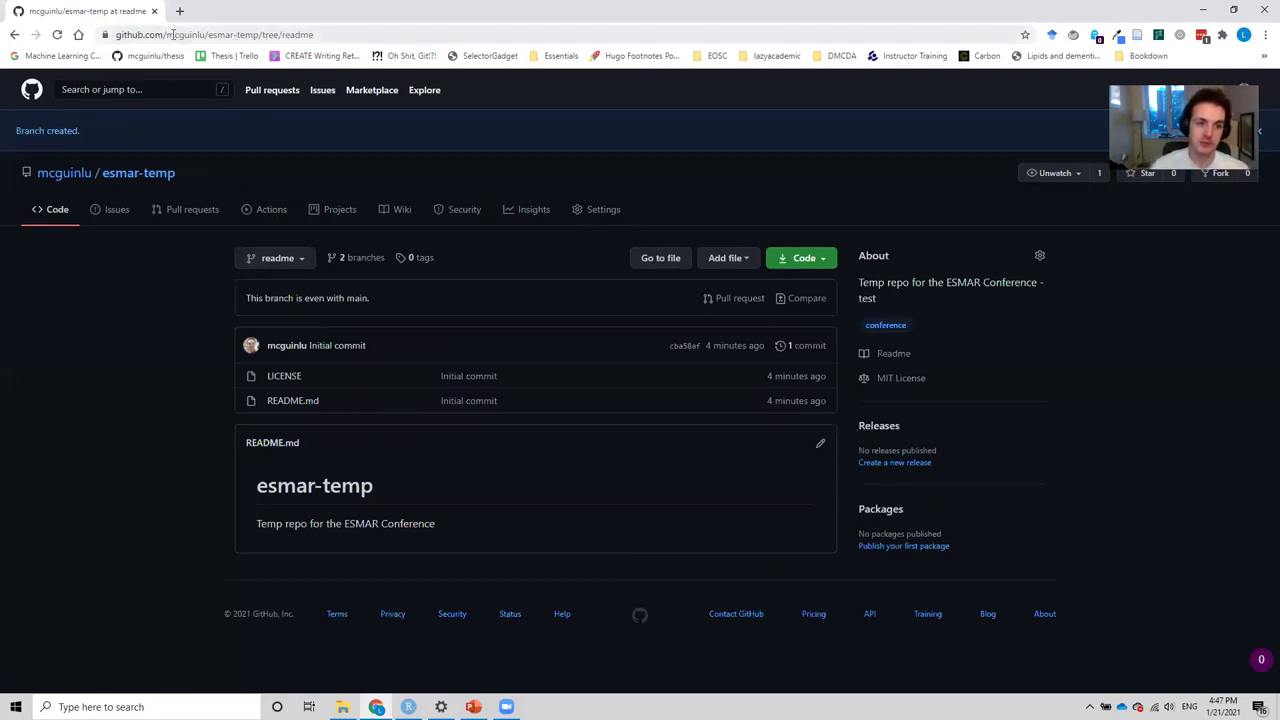
# - Examine the account, repository and branch parts of the readme branch's URL and its status relative to main
pyautogui.doubleClick(180, 35)
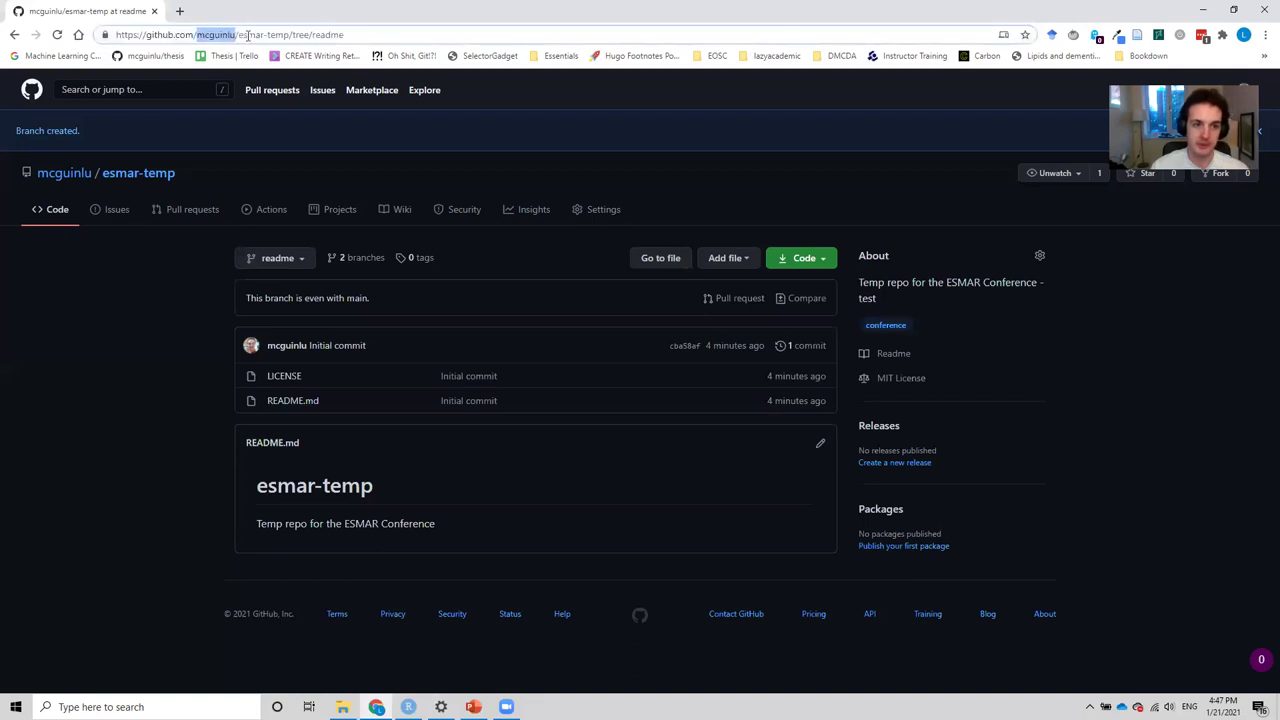
pyautogui.moveTo(239, 35); pyautogui.dragTo(346, 35)
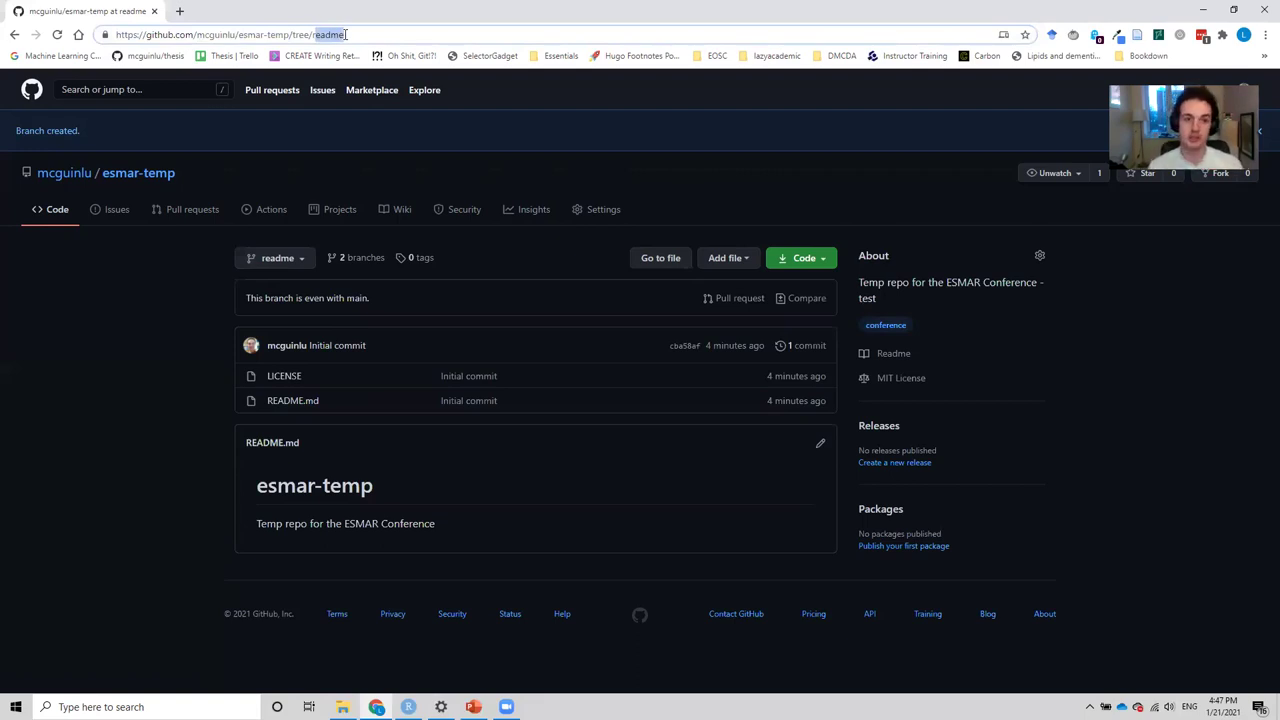
pyautogui.click(346, 35)
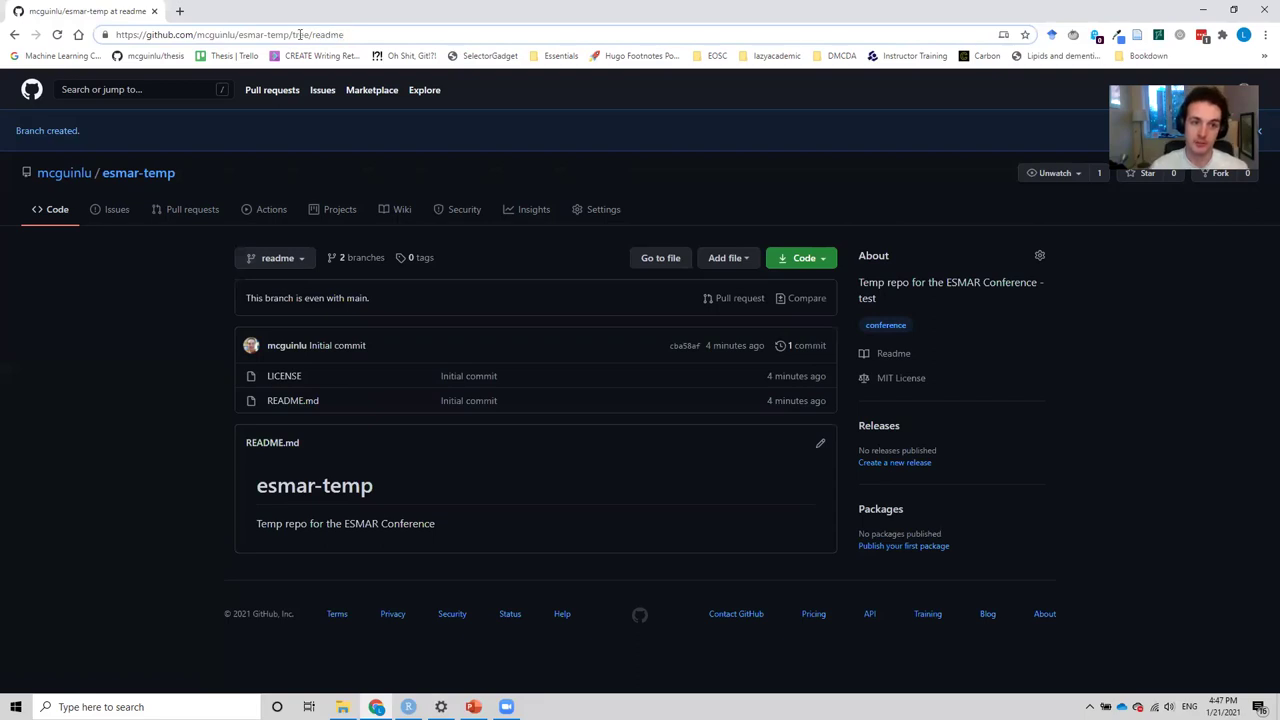
pyautogui.moveTo(312, 35); pyautogui.dragTo(346, 35)
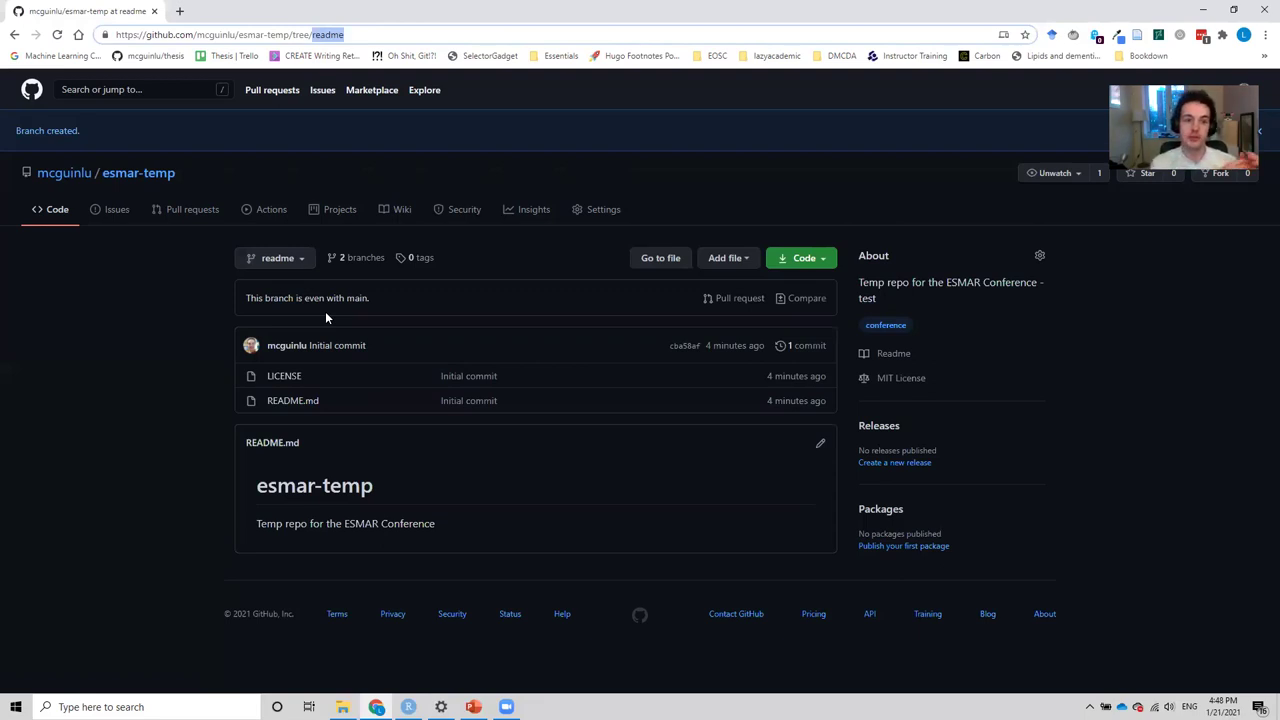
pyautogui.moveTo(245, 298); pyautogui.dragTo(377, 301)
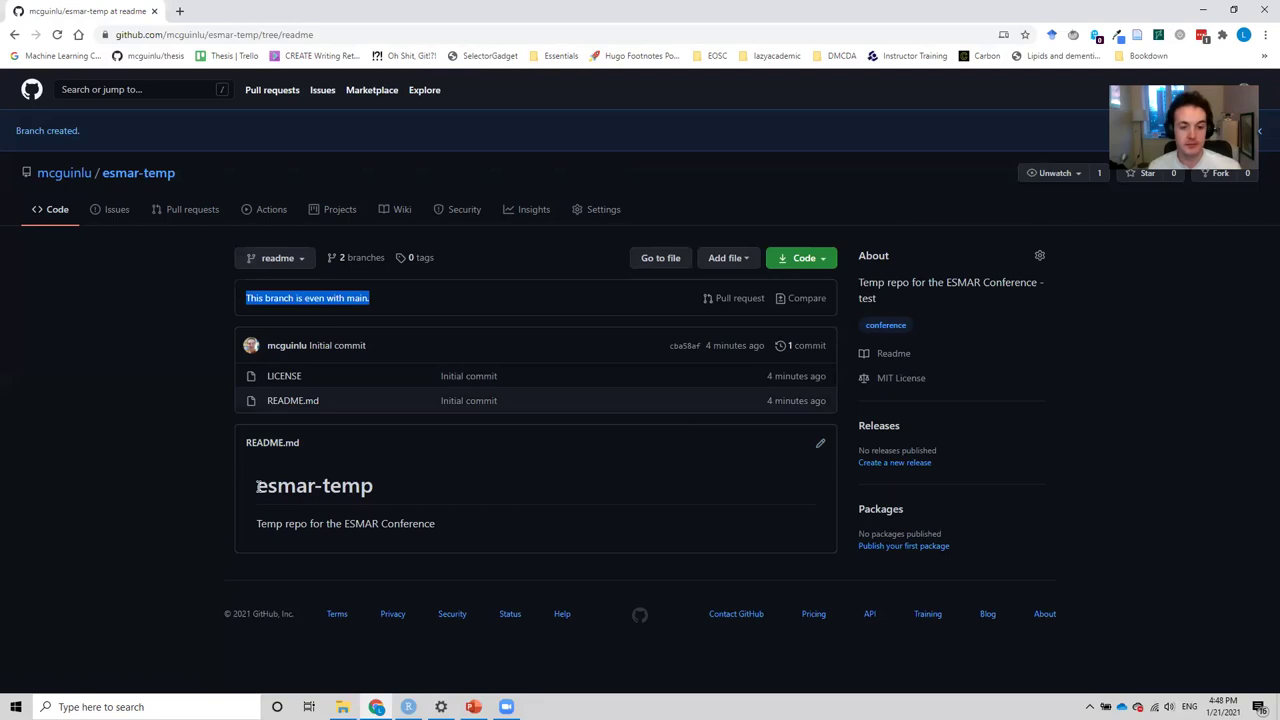
# - Edit README.md on the readme branch, adding "We're adding this text to test branching." after a blank line below the description
pyautogui.click(820, 448)
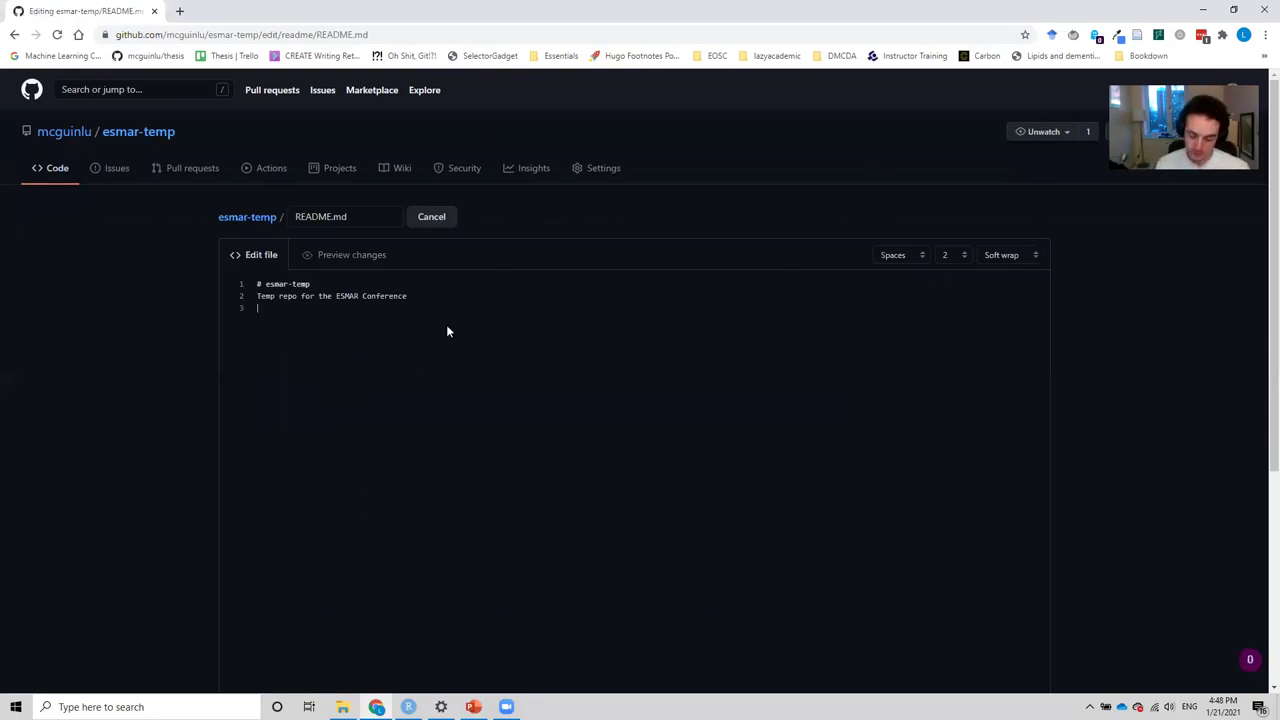
pyautogui.write("We'r")
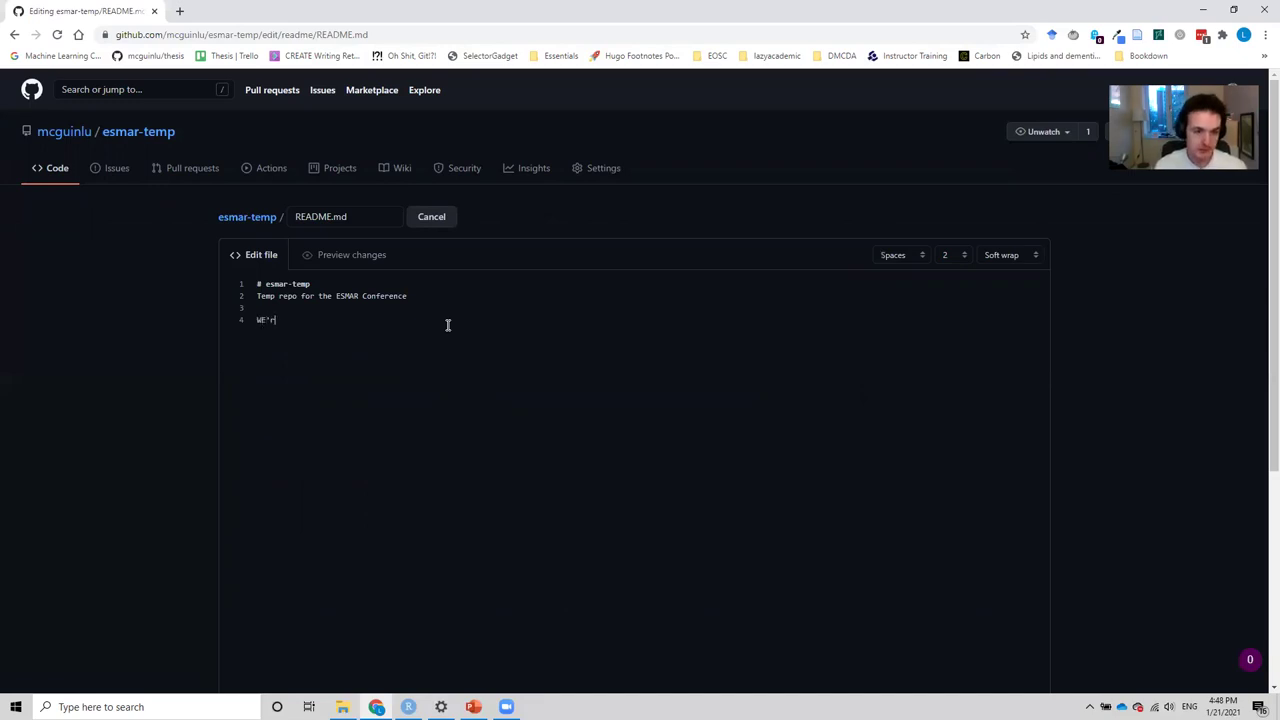
pyautogui.write('e ad')
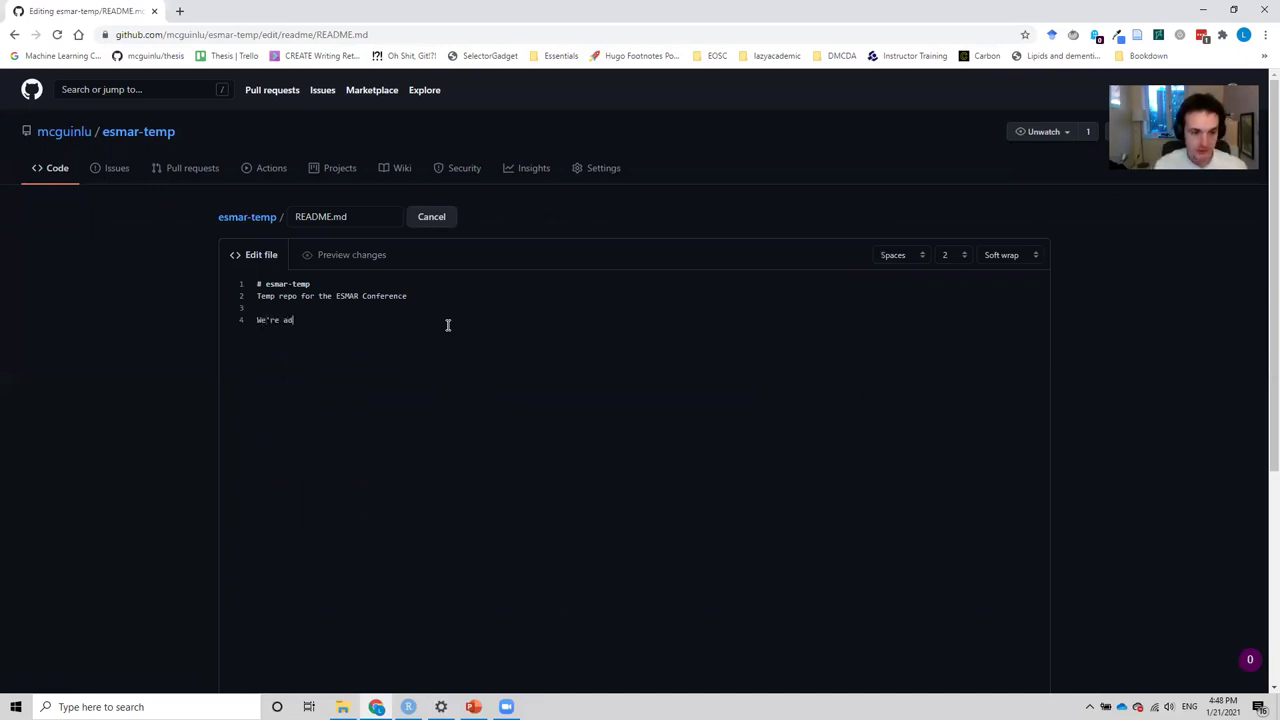
pyautogui.write('ding this text to test bre')
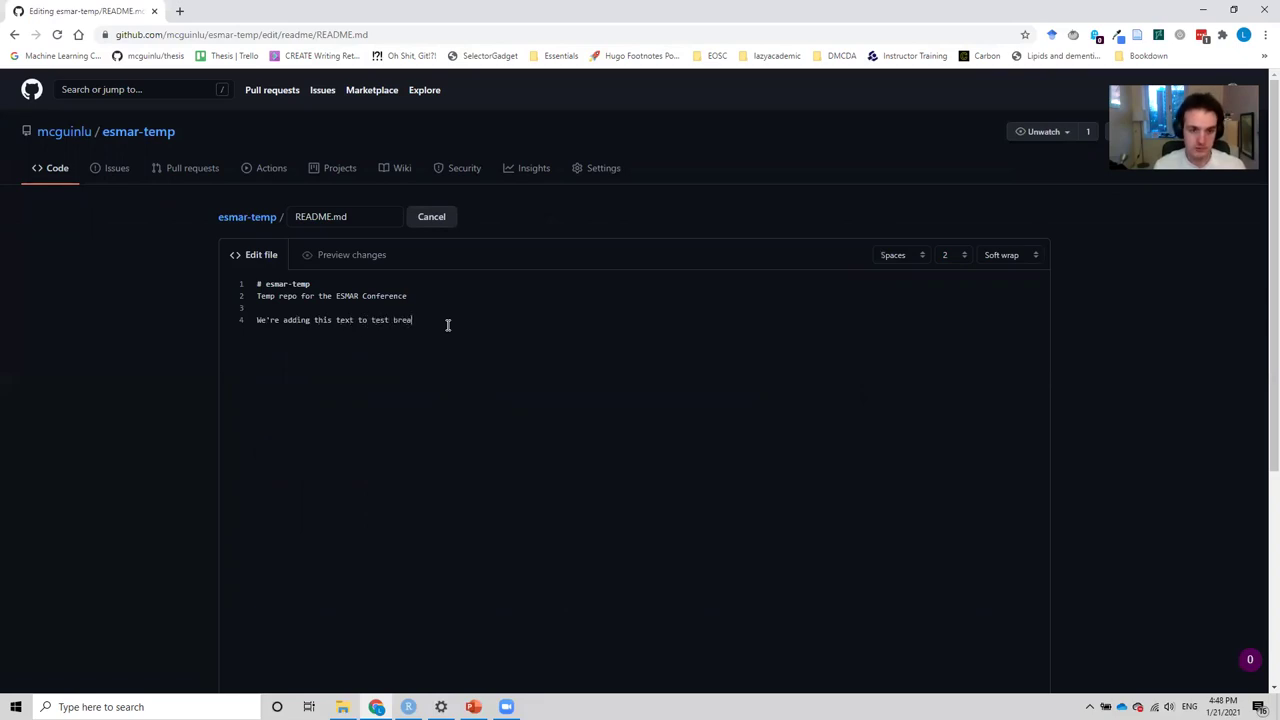
pyautogui.press('BackSpace')
pyautogui.write('acn')
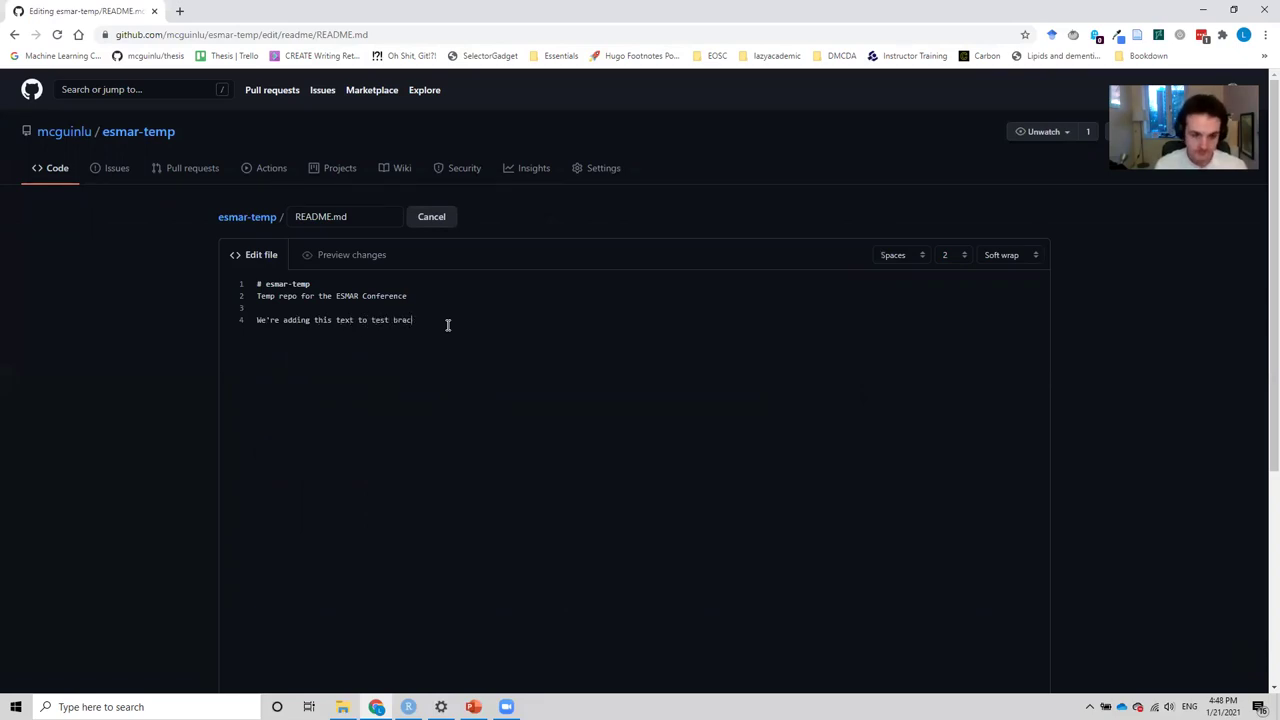
pyautogui.press('BackSpace')
pyautogui.write('nc')
pyautogui.write('hinh')
pyautogui.press('BackSpace')
pyautogui.write('g.')
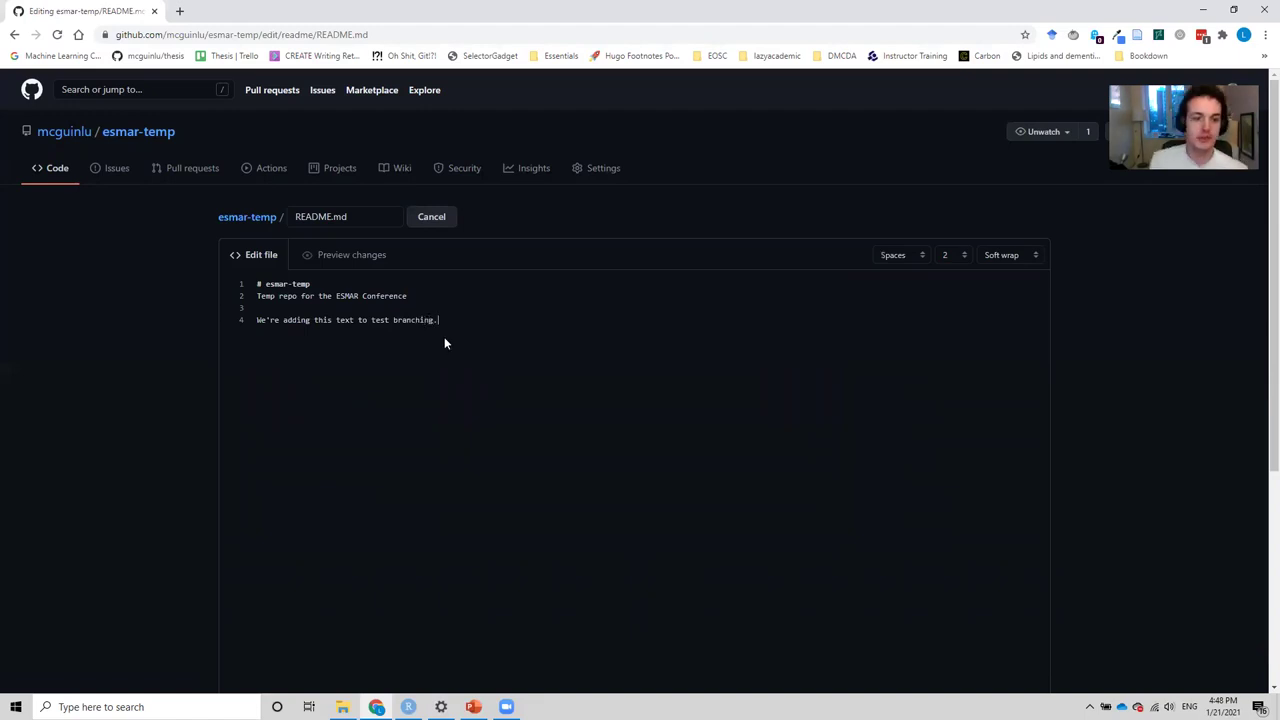
# - Commit the README.md change directly to the readme branch with the message "Adding text"
pyautogui.scroll(-4, 444, 340)
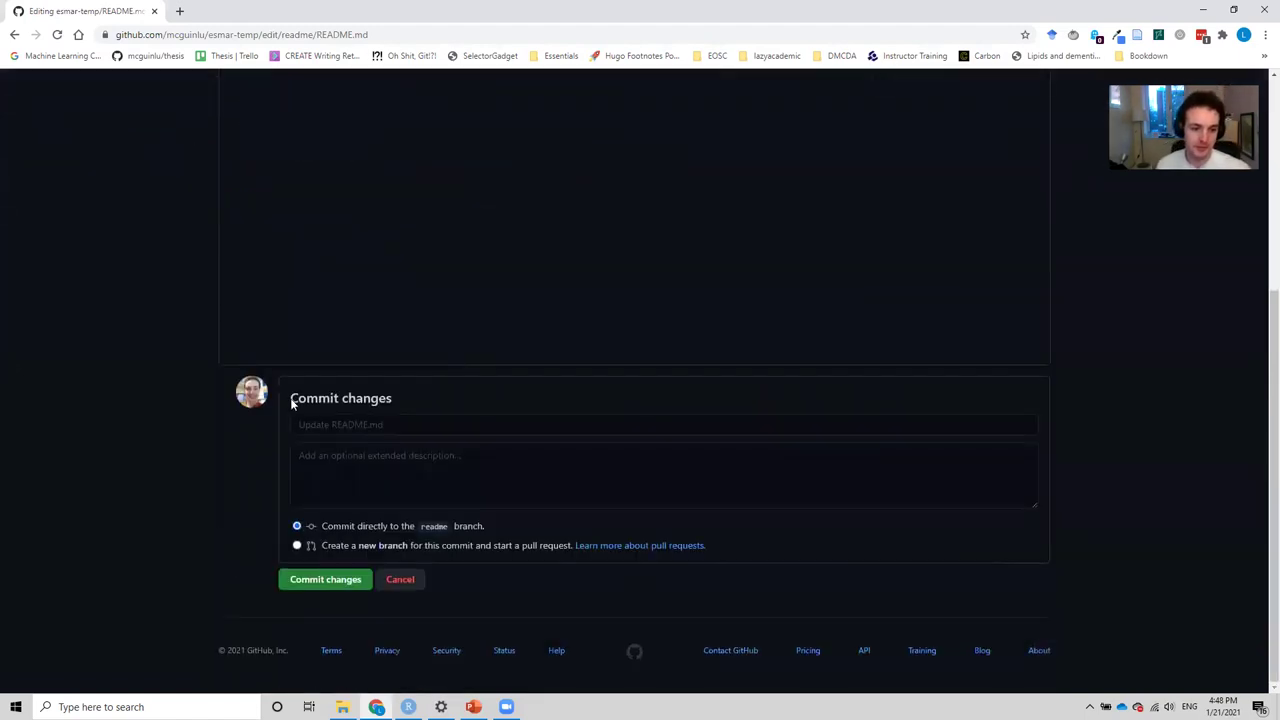
pyautogui.click(370, 425)
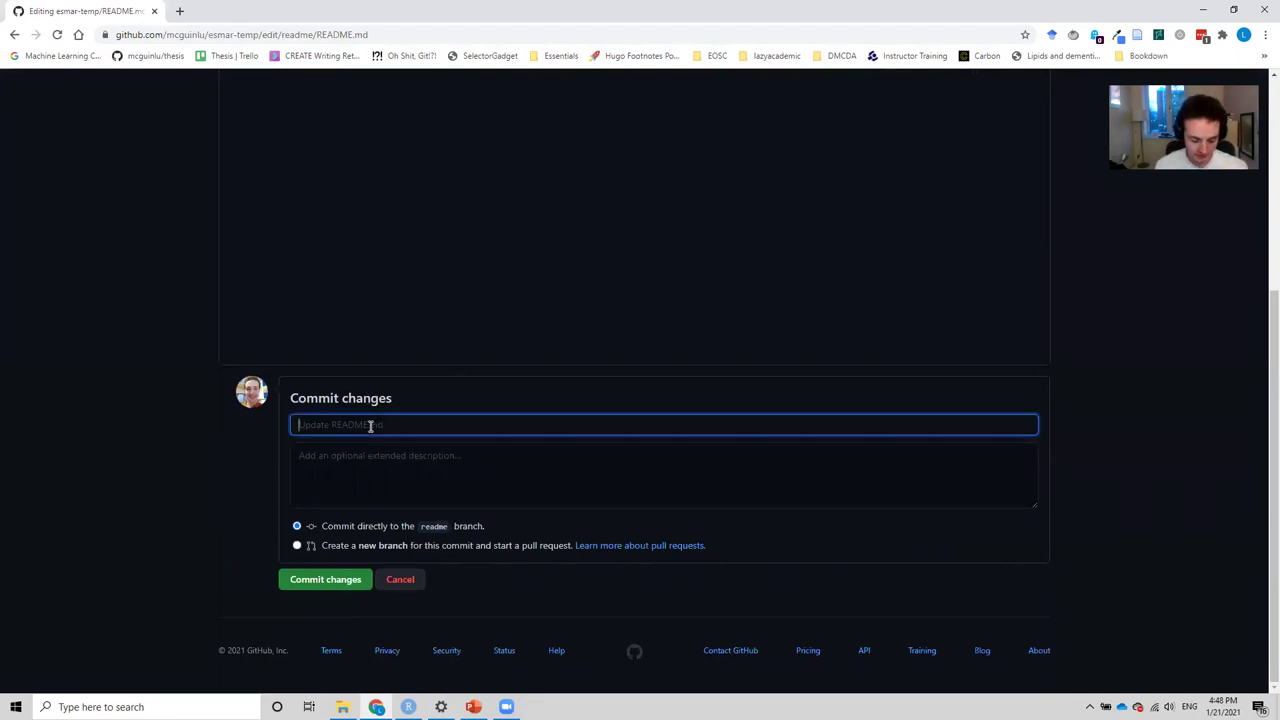
pyautogui.write('Adding ')
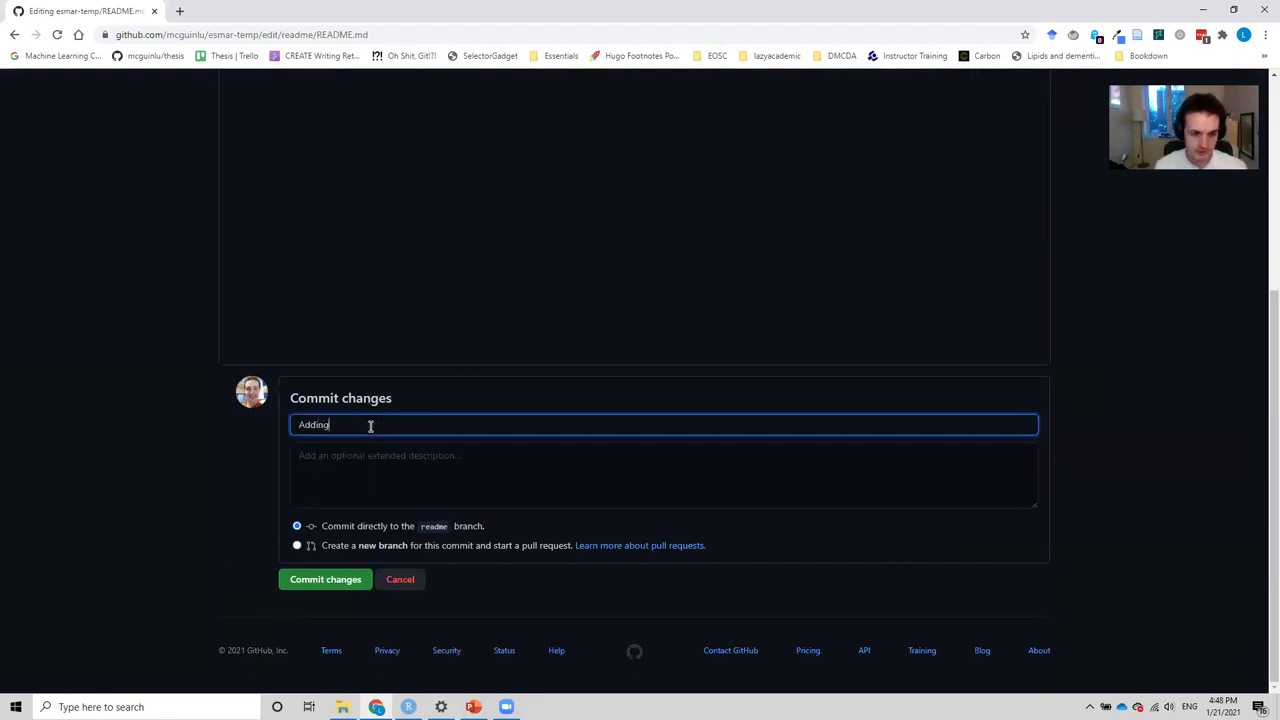
pyautogui.write('text')
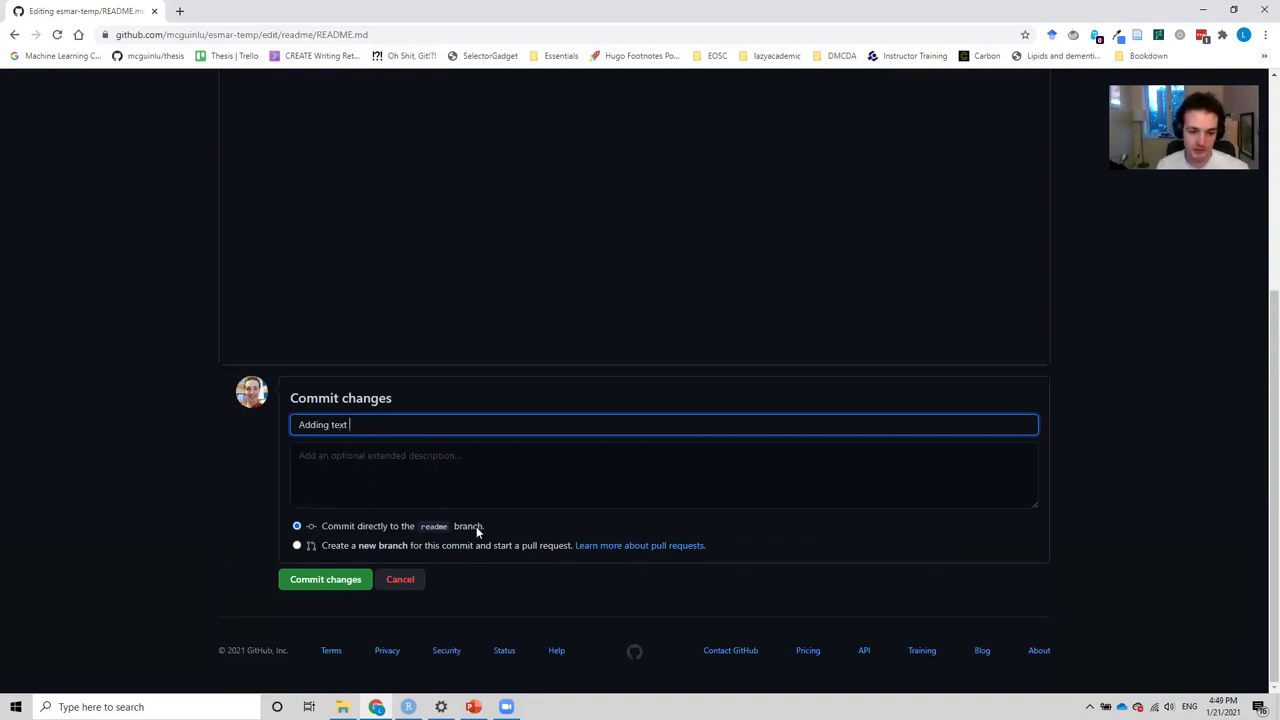
pyautogui.click(318, 583)
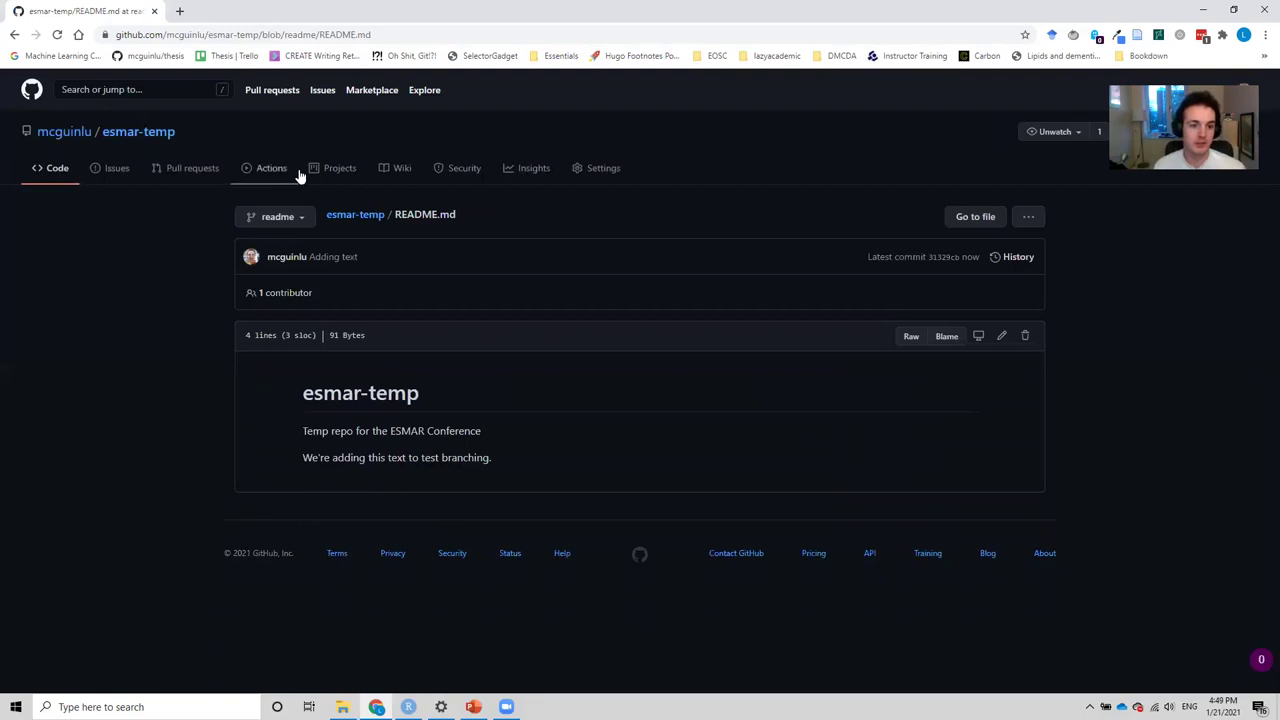
# - Return to the repository's code page and start a pull request from readme into main, reviewing its "Adding text" title
pyautogui.click(45, 170)
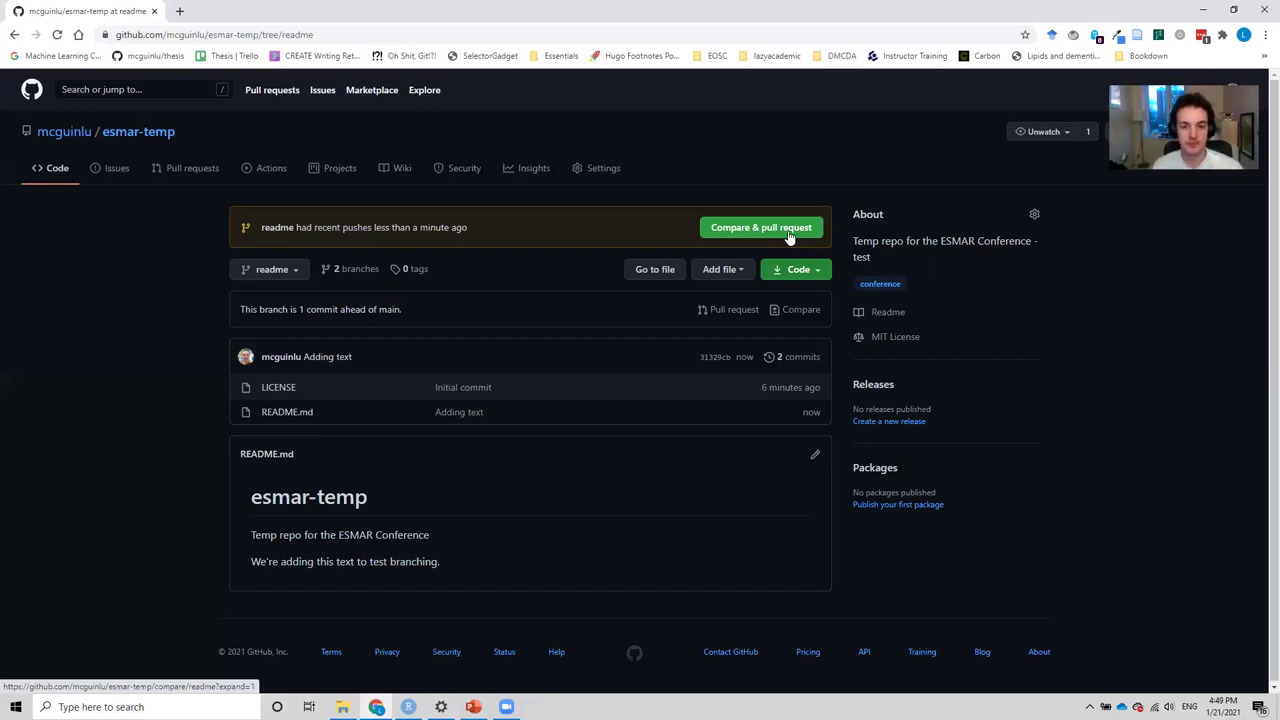
pyautogui.click(745, 227)
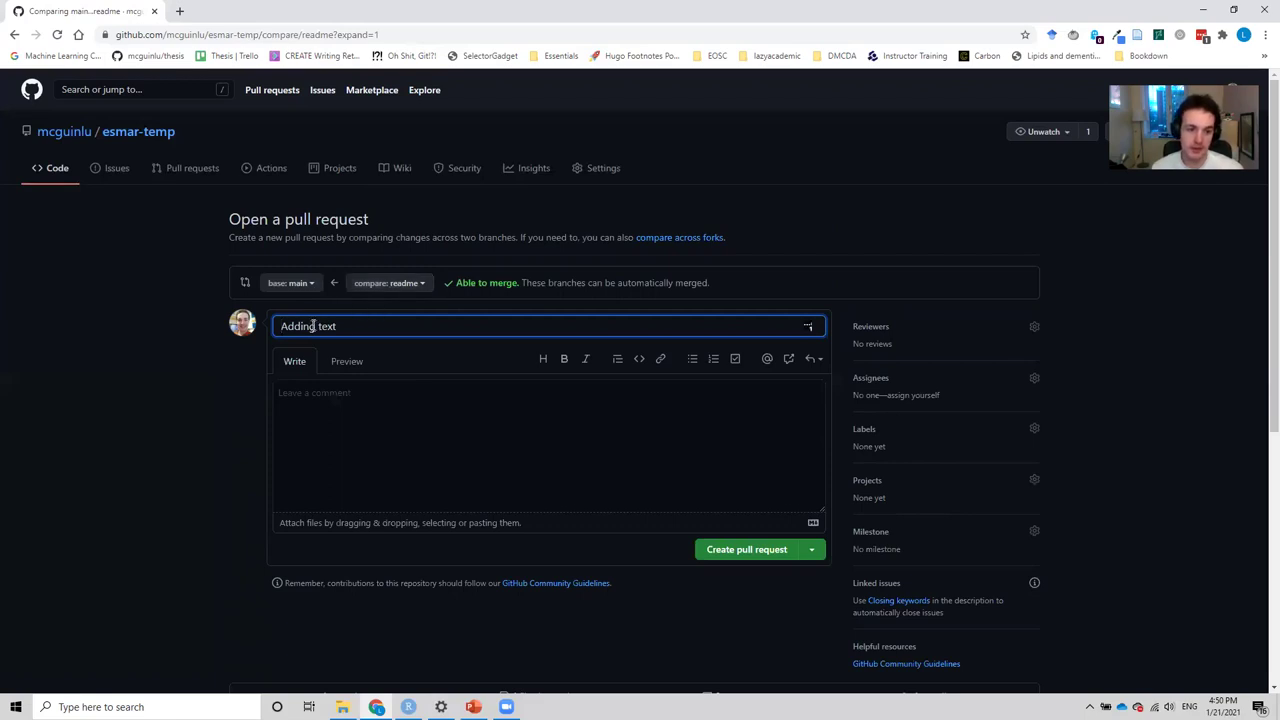
pyautogui.moveTo(282, 326); pyautogui.dragTo(340, 326)
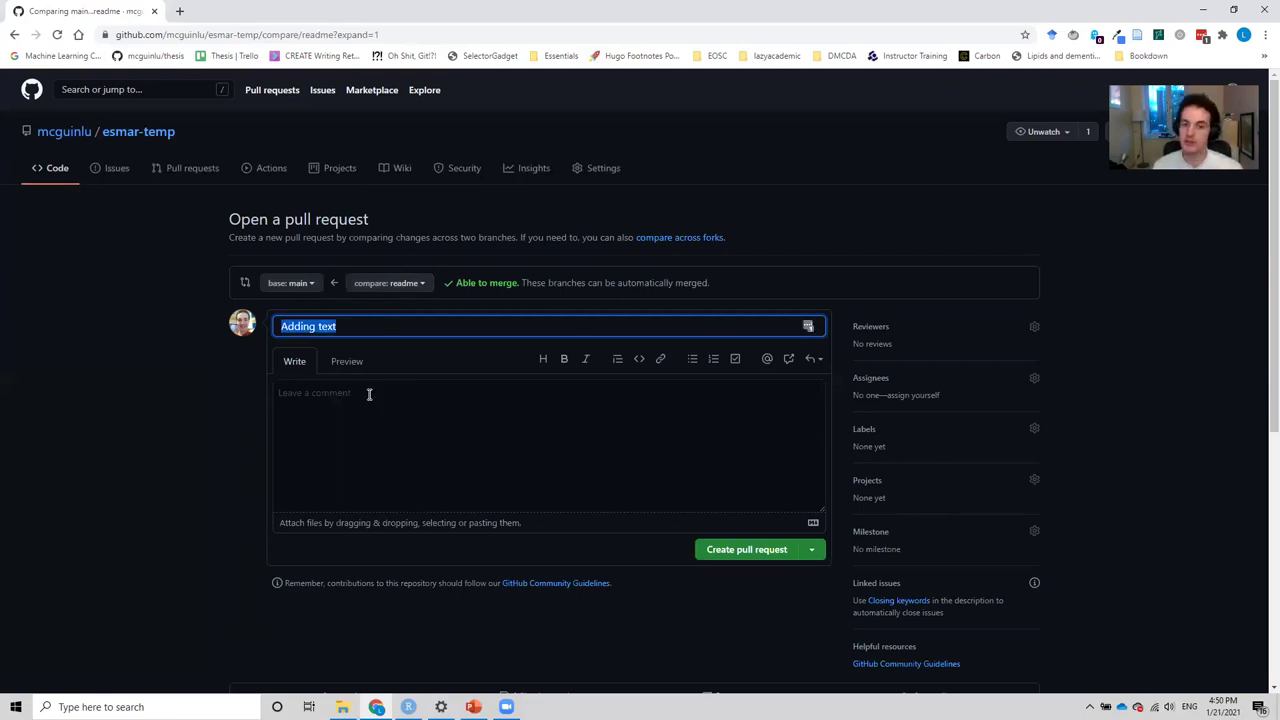
# - Write "Interesting information." as the pull request's comment
pyautogui.click(587, 433)
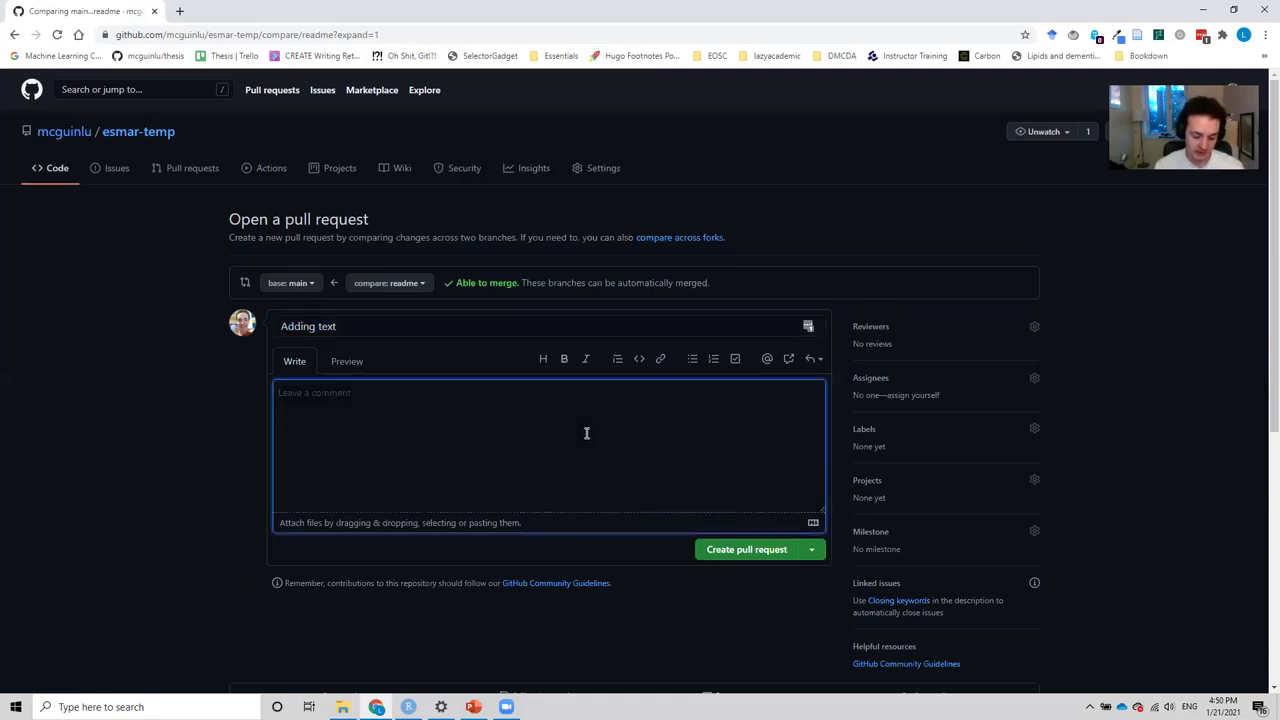
pyautogui.write('Inte')
pyautogui.press('BackSpace')
pyautogui.write('eresting ')
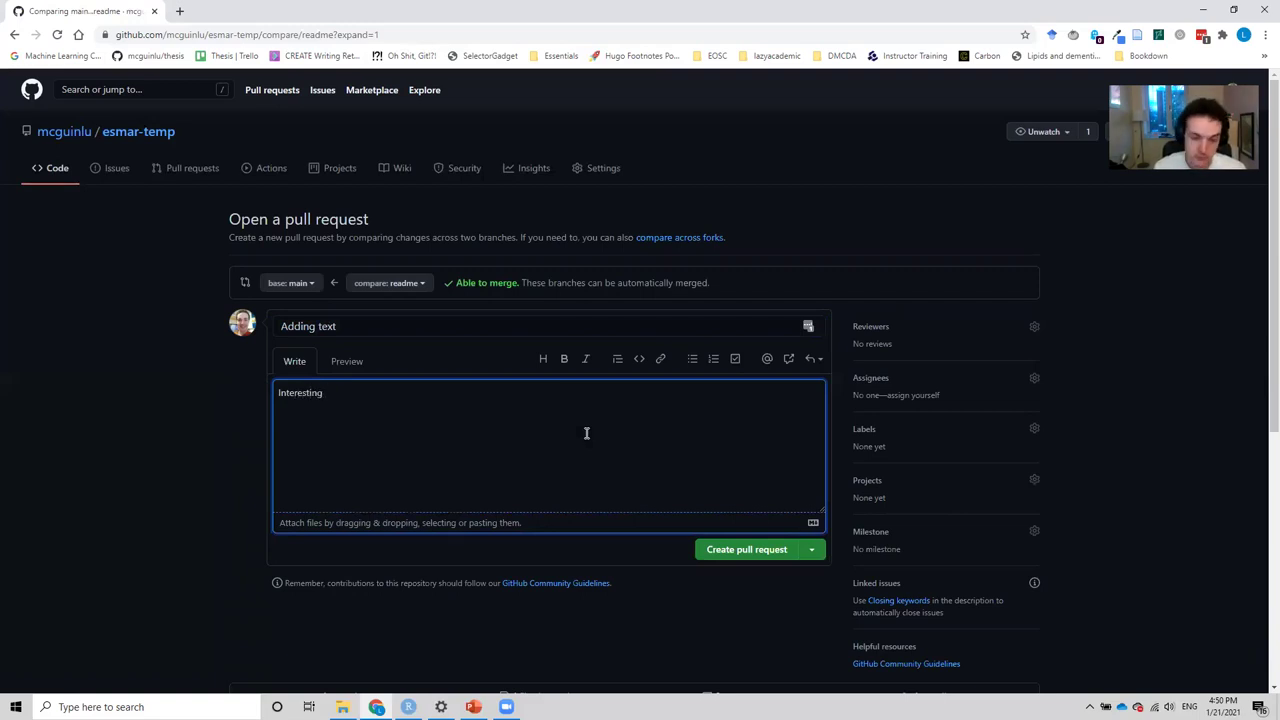
pyautogui.write('information.')
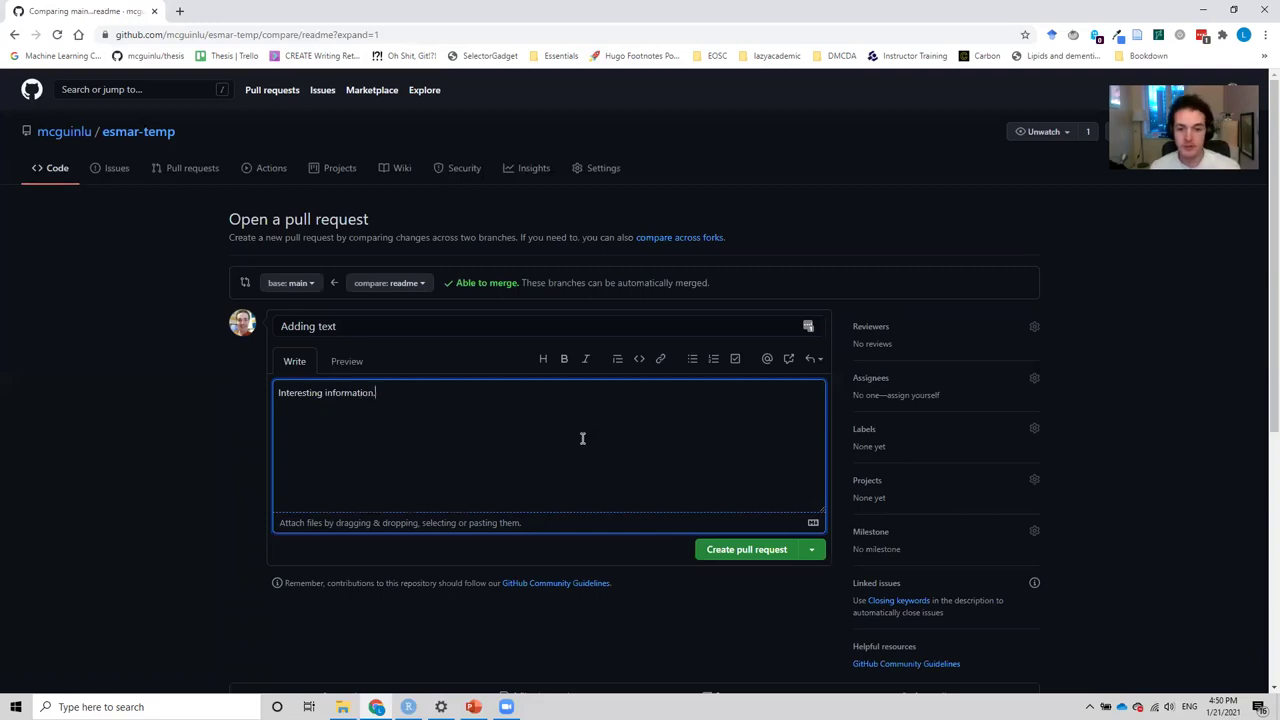
# - Create the pull request after reviewing its mergeability, and check the new request for conflicts with the base branch
pyautogui.moveTo(710, 283); pyautogui.dragTo(445, 284)
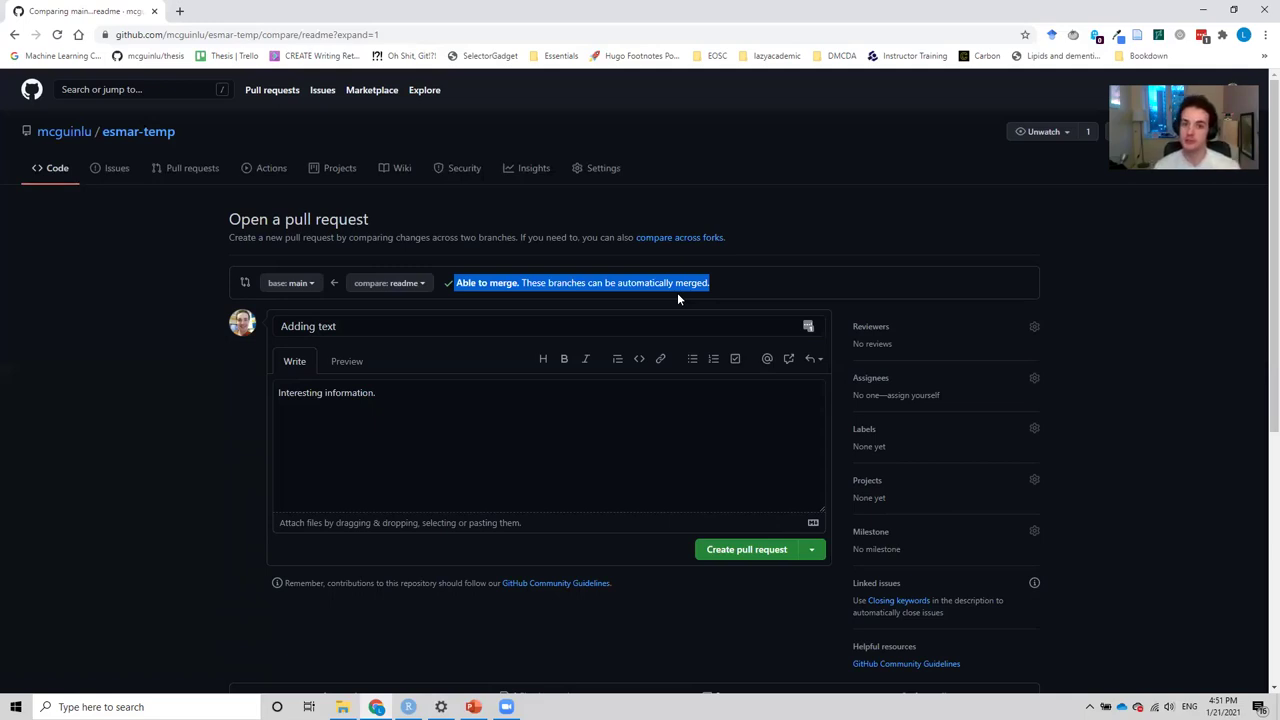
pyautogui.click(762, 550)
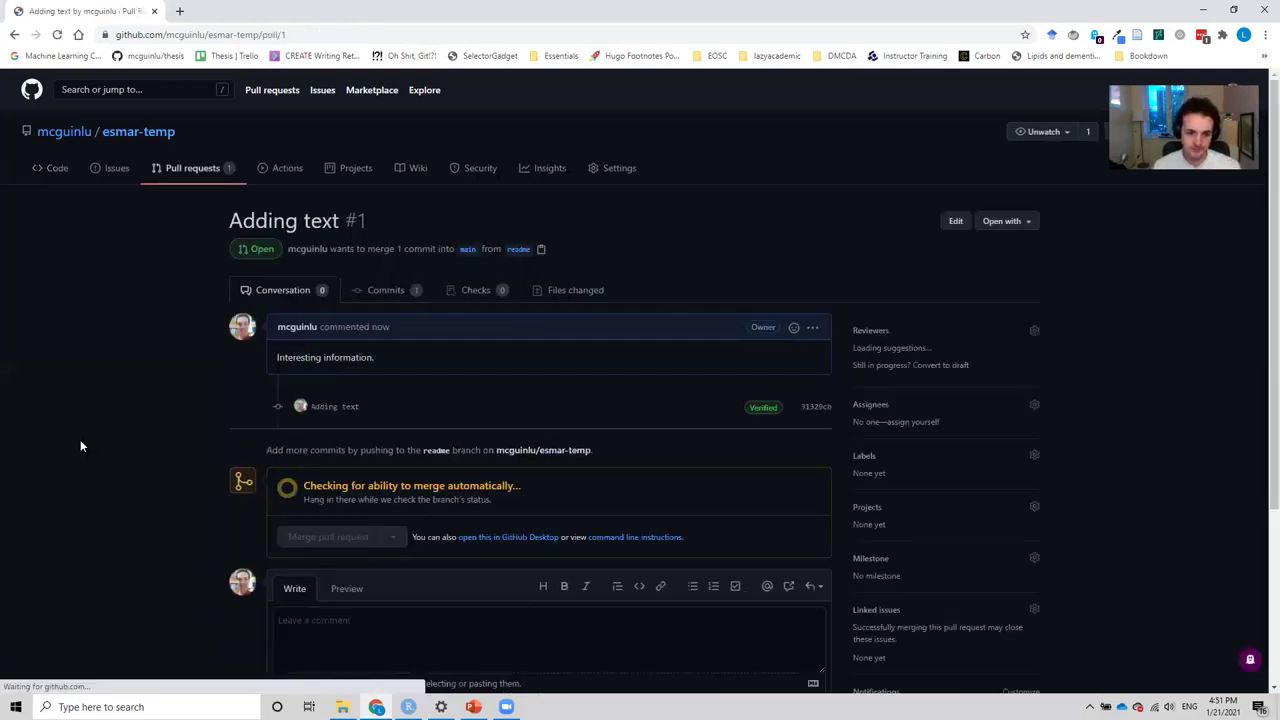
pyautogui.scroll(-2, 80, 446)
pyautogui.scroll(2, 78, 439)
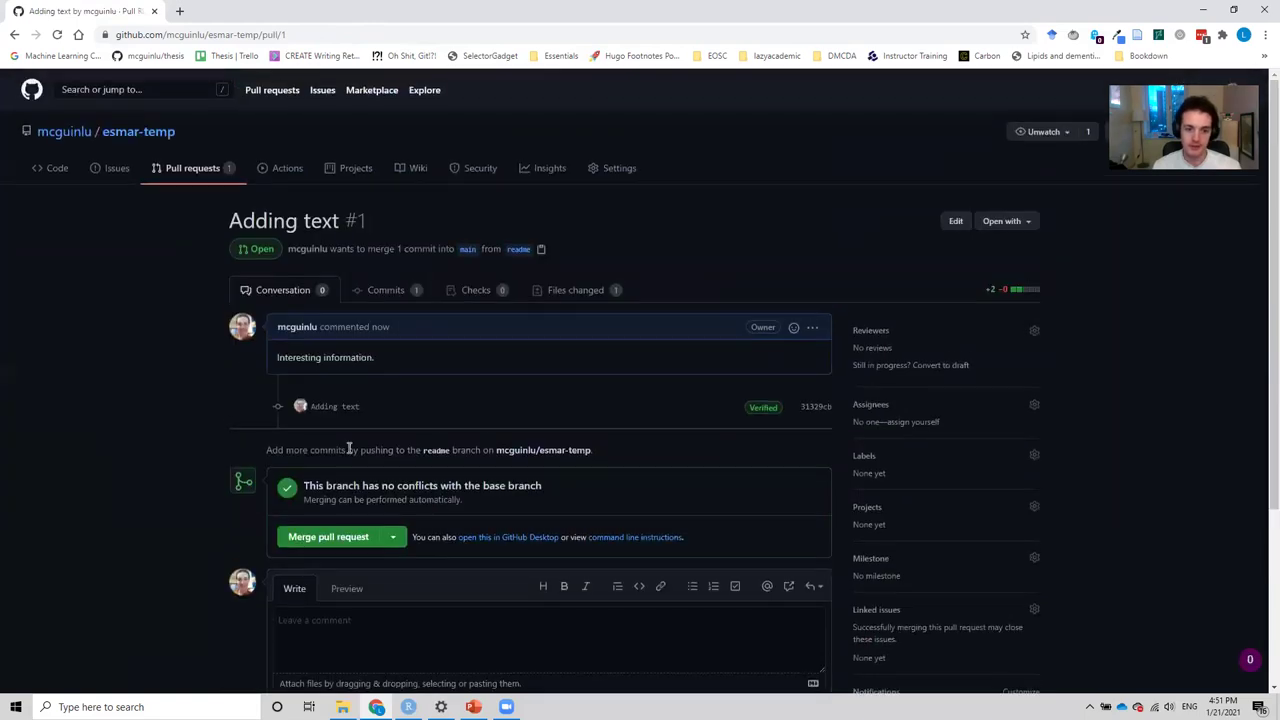
pyautogui.moveTo(304, 486); pyautogui.dragTo(569, 487)
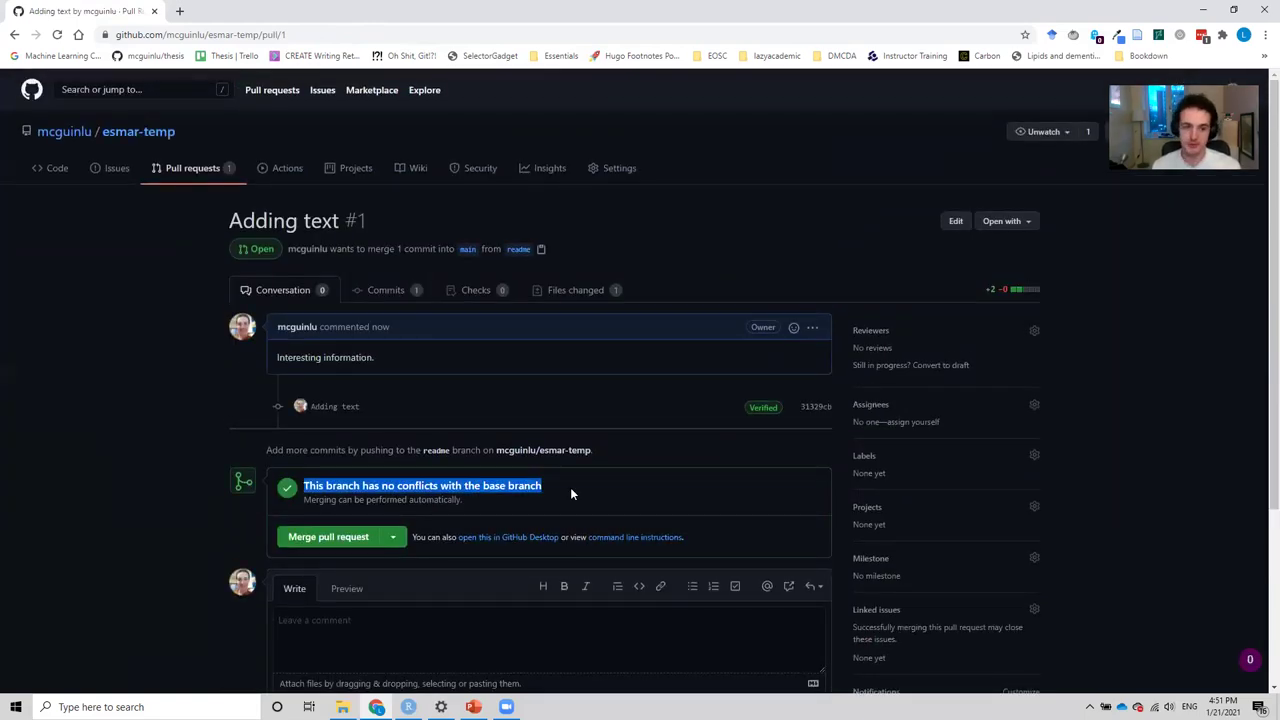
# - Merge the pull request into main with the prefilled merge message and delete the readme branch
pyautogui.click(338, 538)
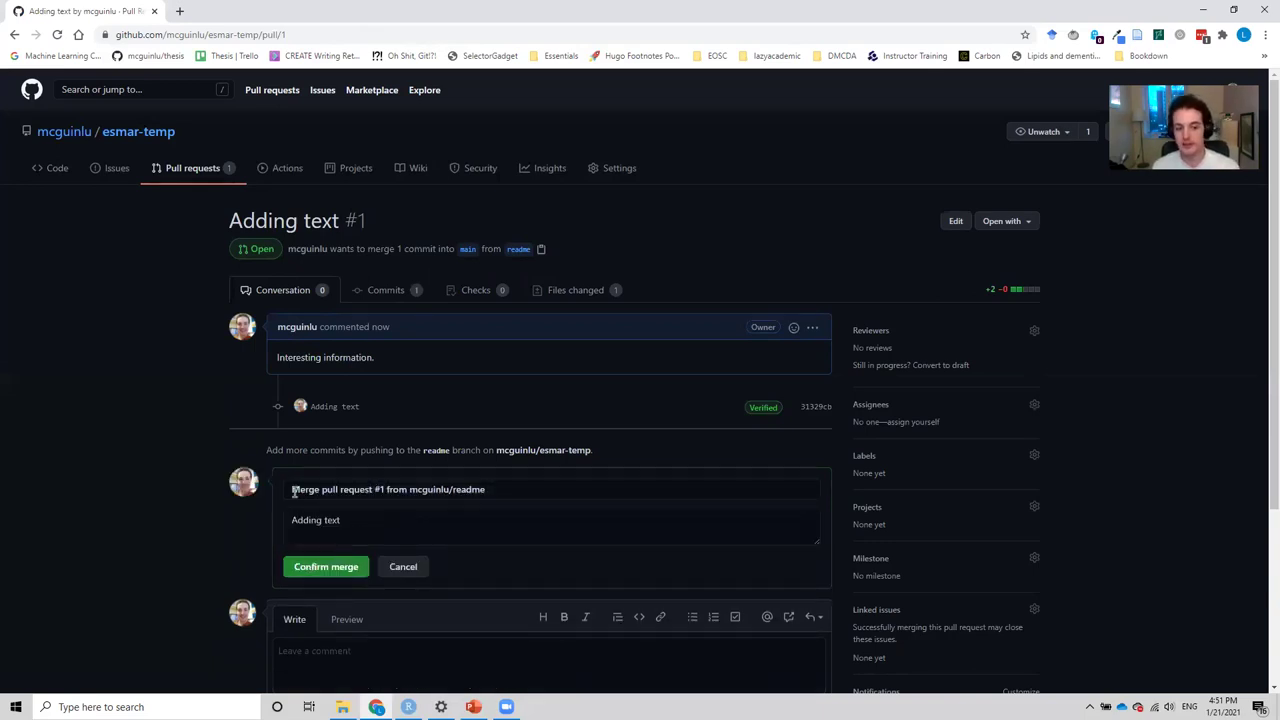
pyautogui.moveTo(295, 489); pyautogui.dragTo(503, 491)
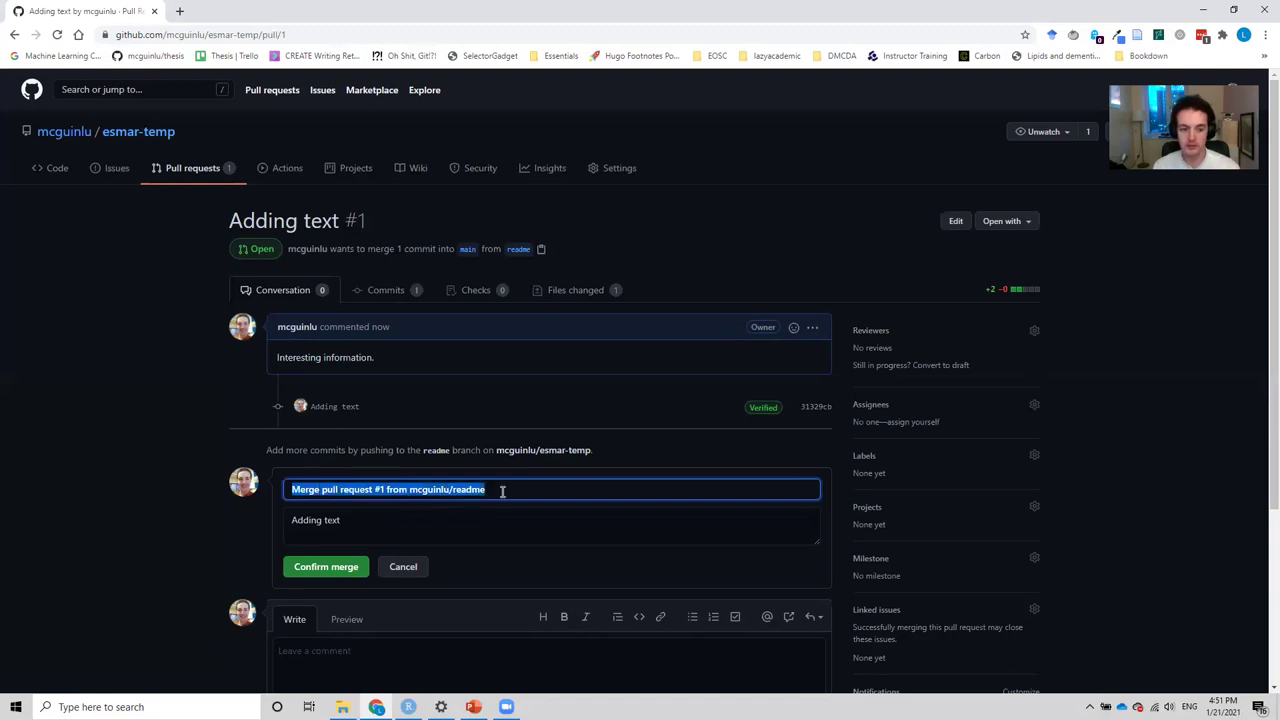
pyautogui.click(318, 568)
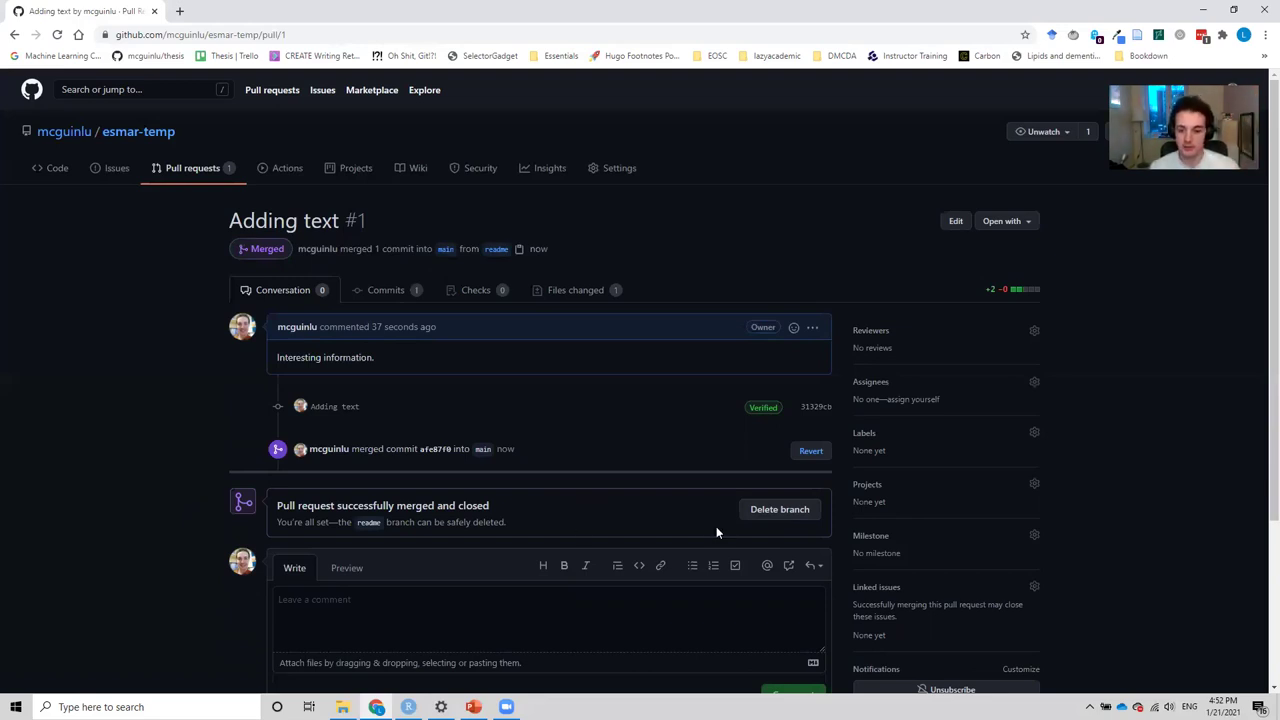
pyautogui.click(775, 513)
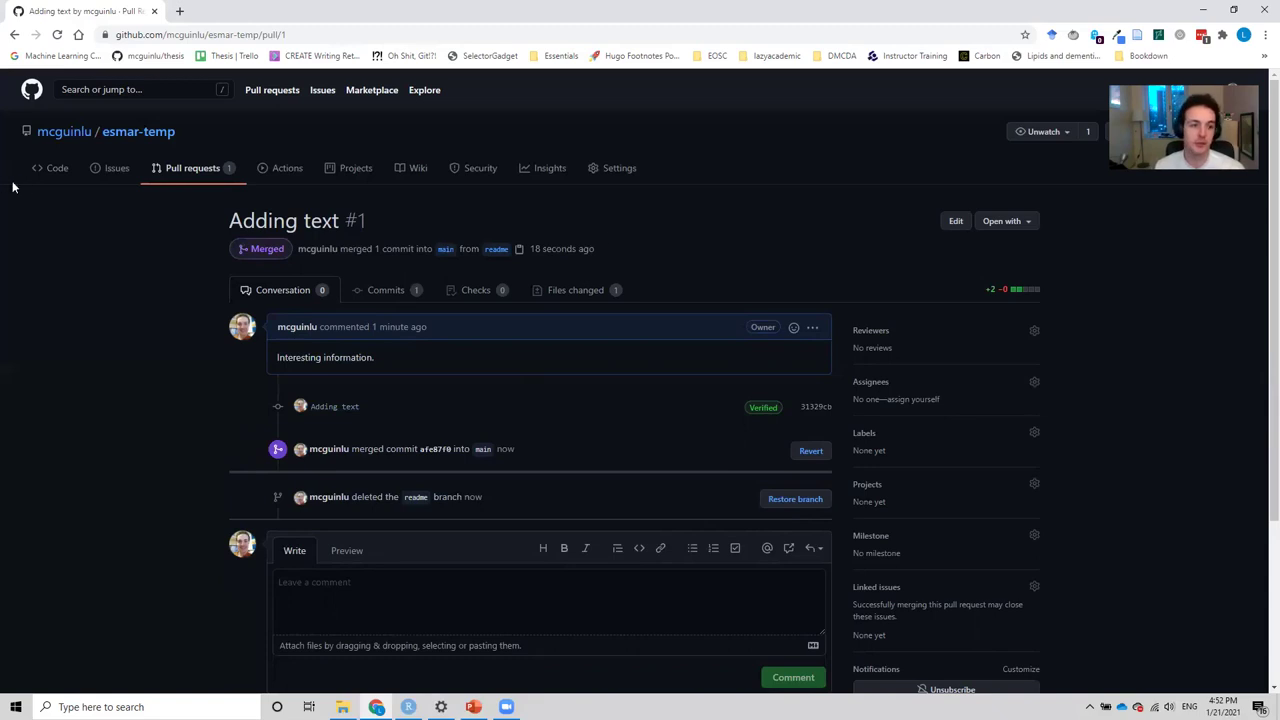
# - Return to the esmar-temp code page and check the merged README text and the list of branches
pyautogui.click(44, 168)
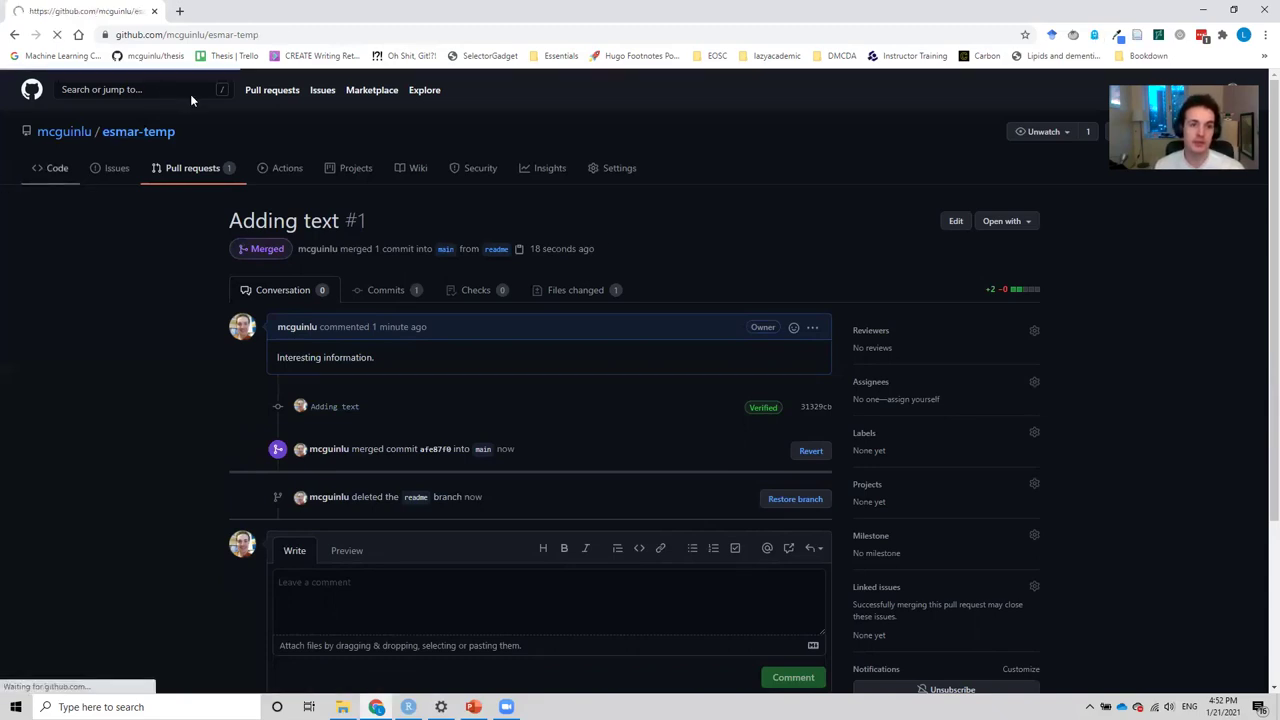
pyautogui.moveTo(166, 34); pyautogui.dragTo(278, 36)
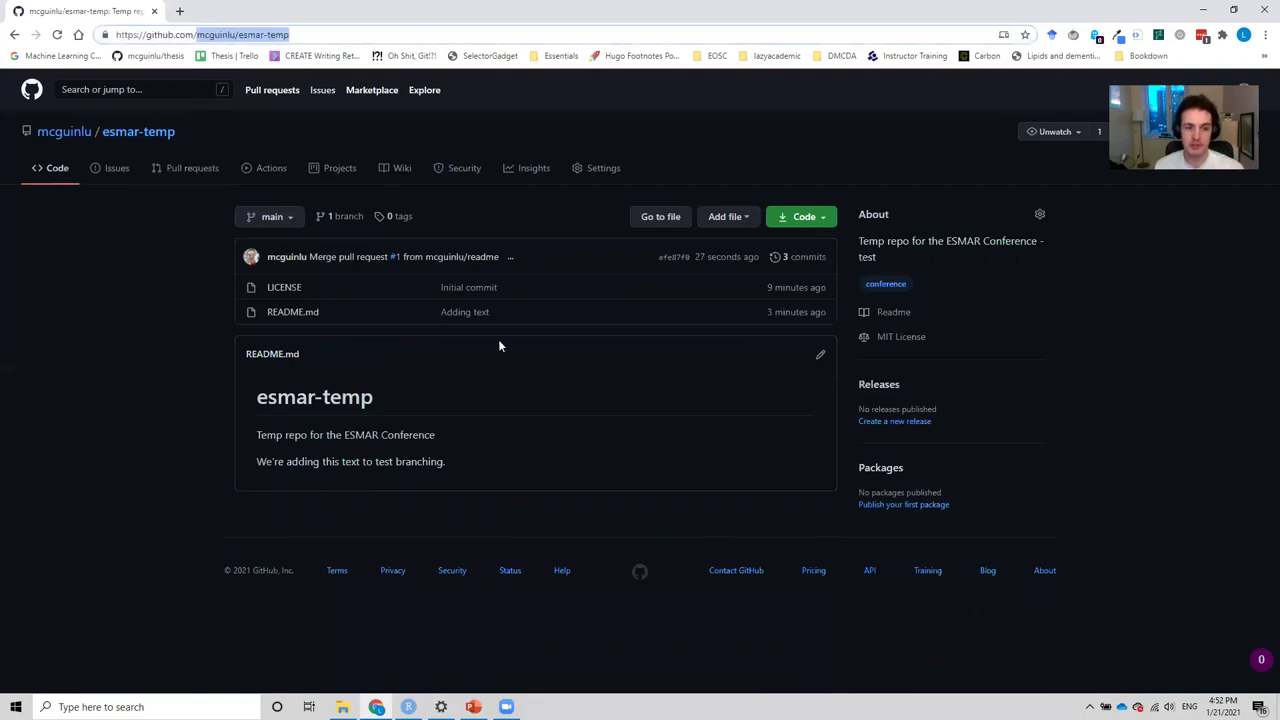
pyautogui.moveTo(284, 462); pyautogui.dragTo(462, 468)
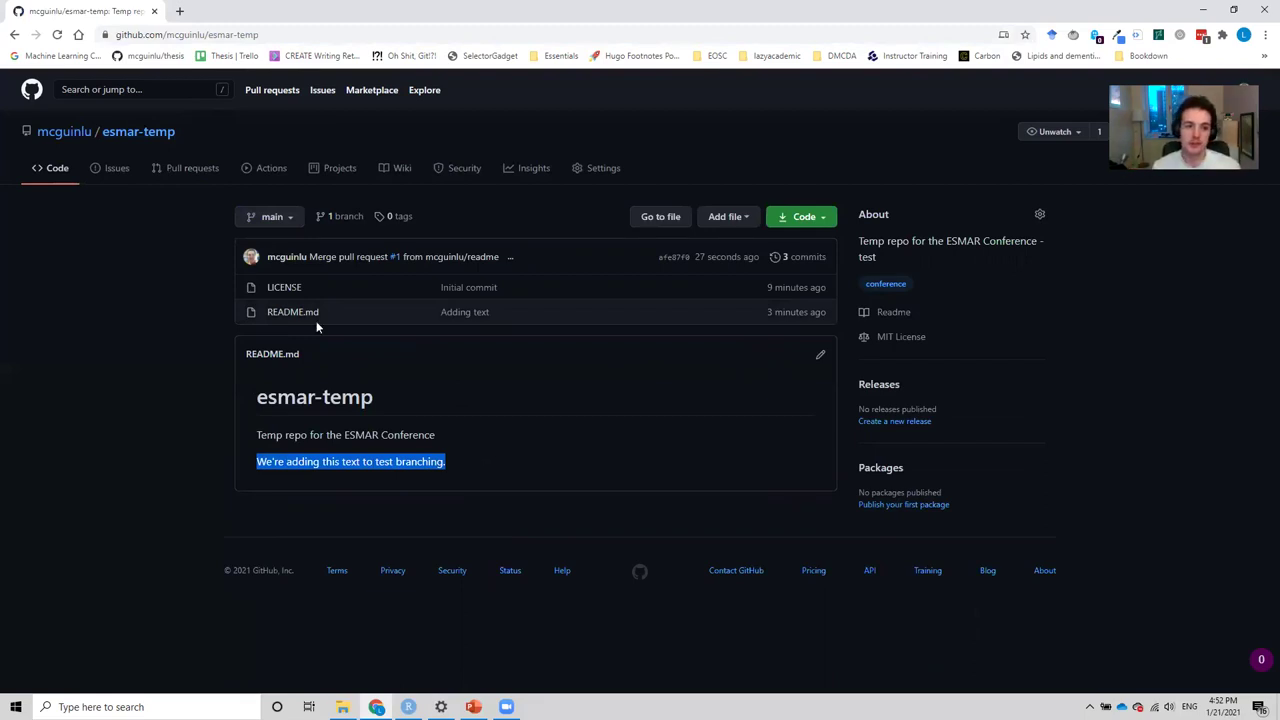
pyautogui.click(274, 220)
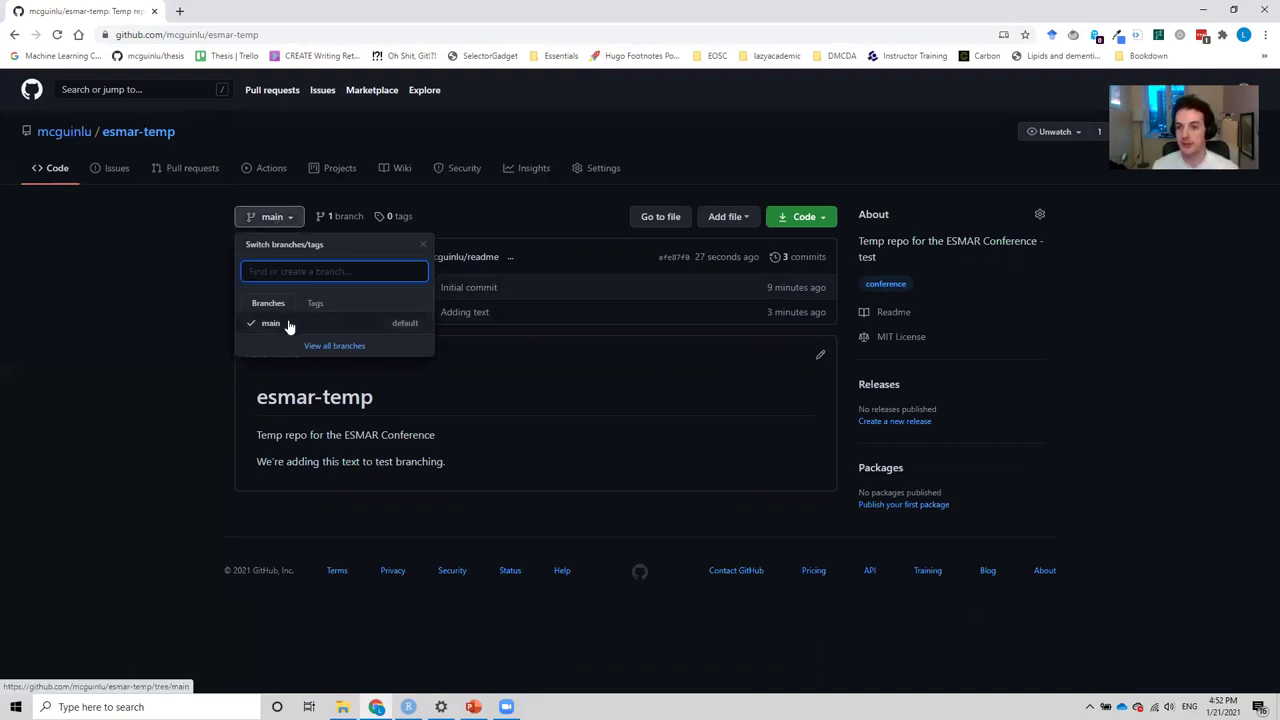
pyautogui.click(188, 334)
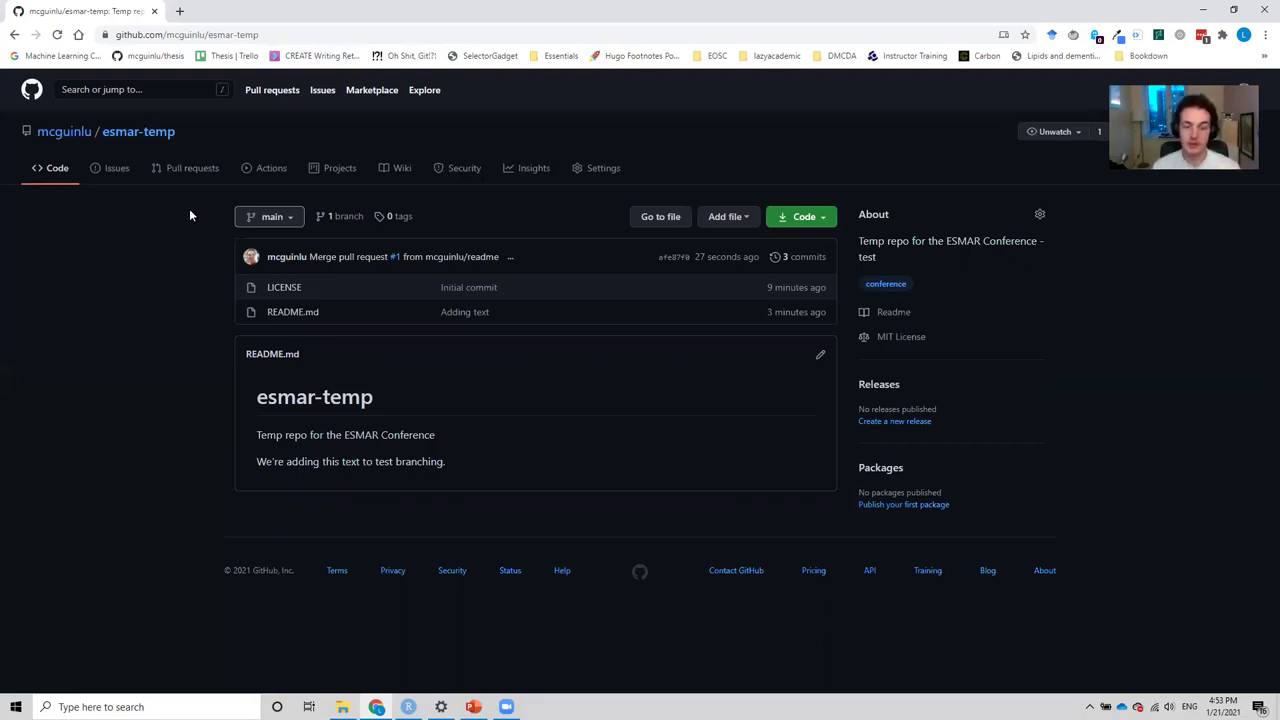
# - Search for the metafor developer by full name, first within the repository and again within the current user's content
pyautogui.click(181, 12)
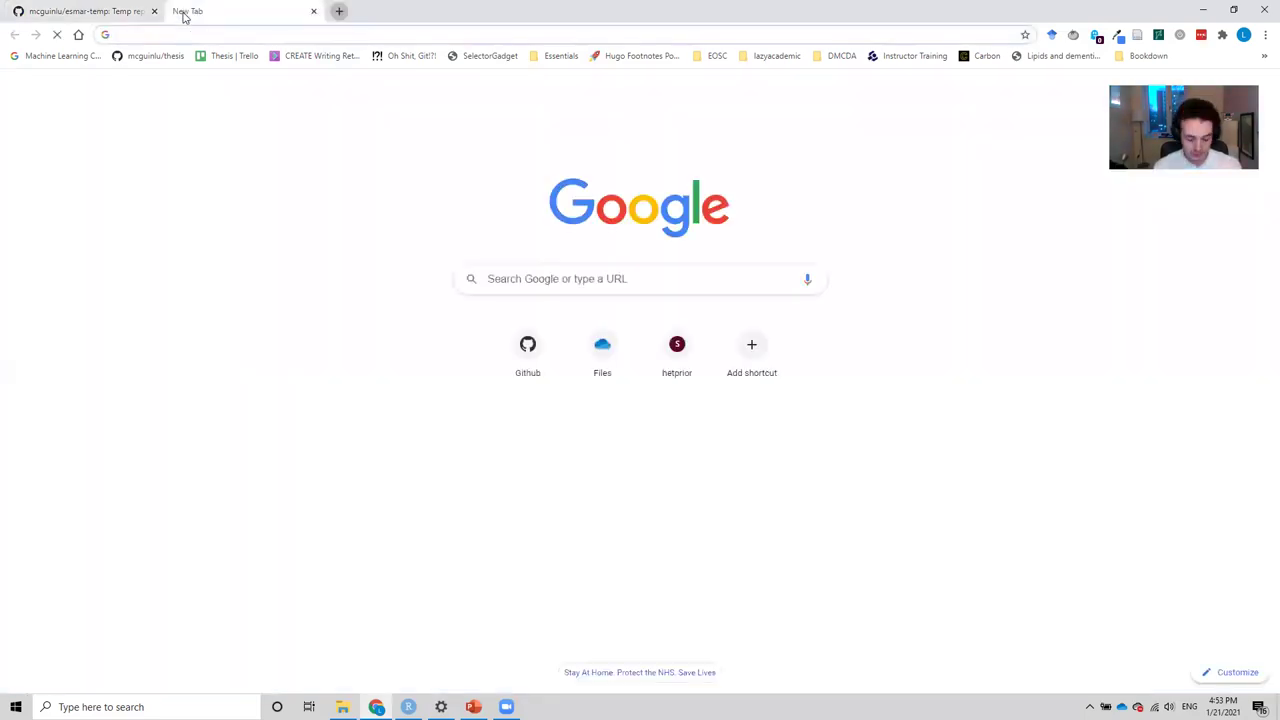
pyautogui.click(70, 8)
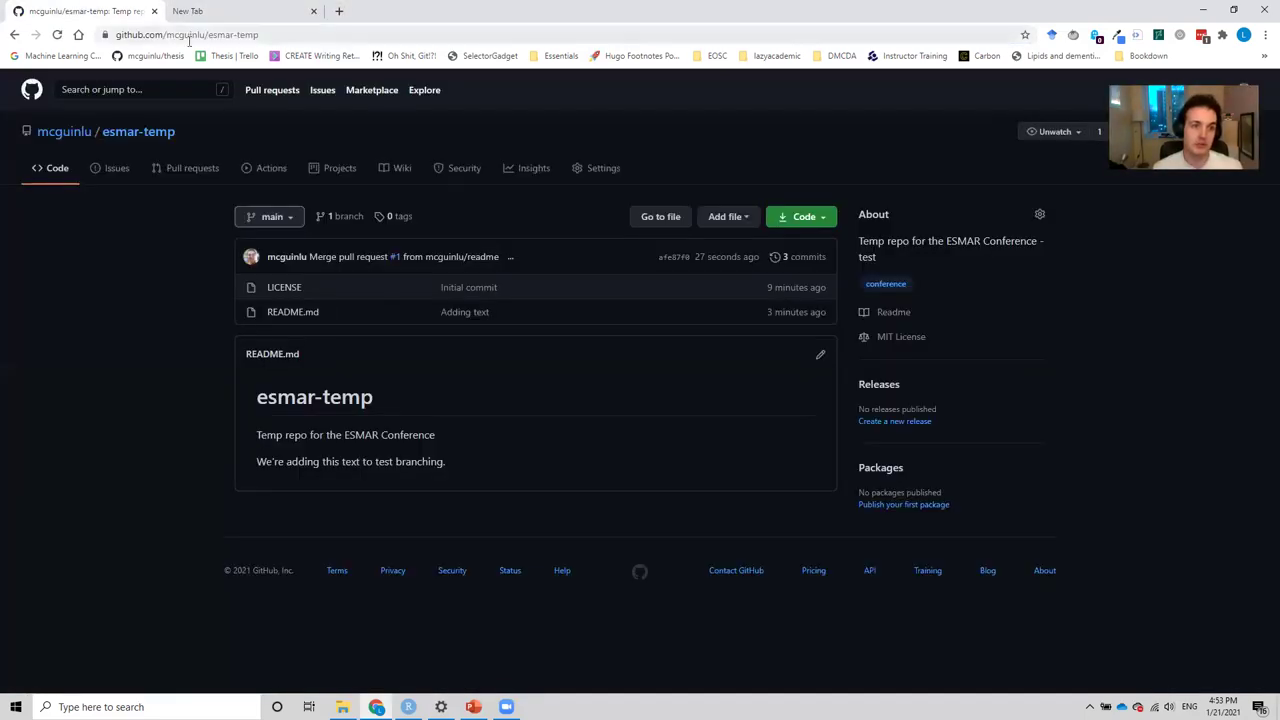
pyautogui.click(144, 88)
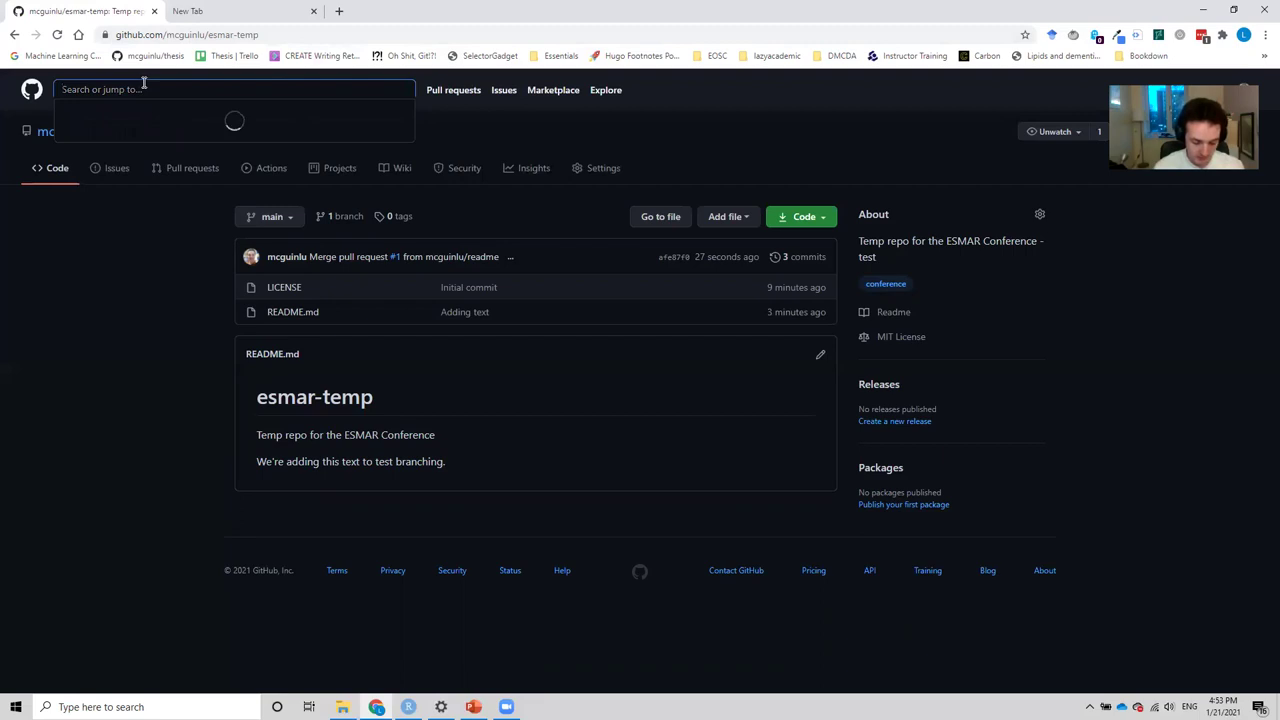
pyautogui.write('wolfgang vie')
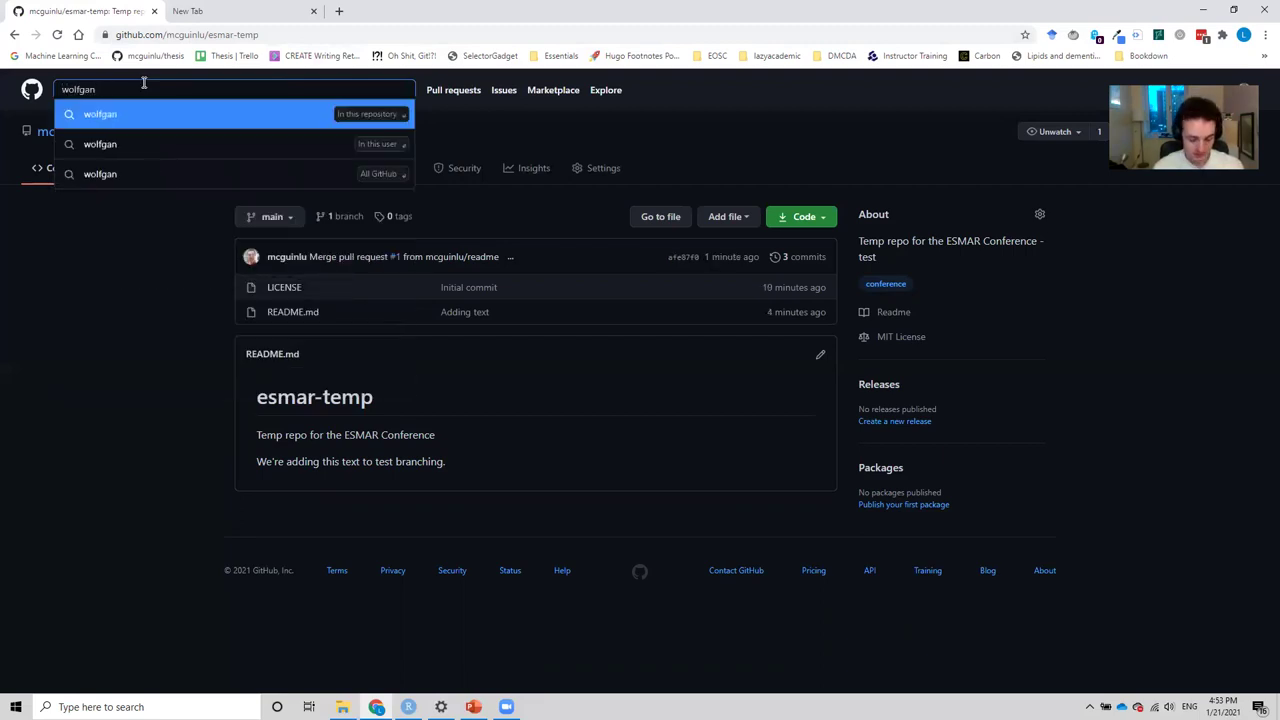
pyautogui.write('ch')
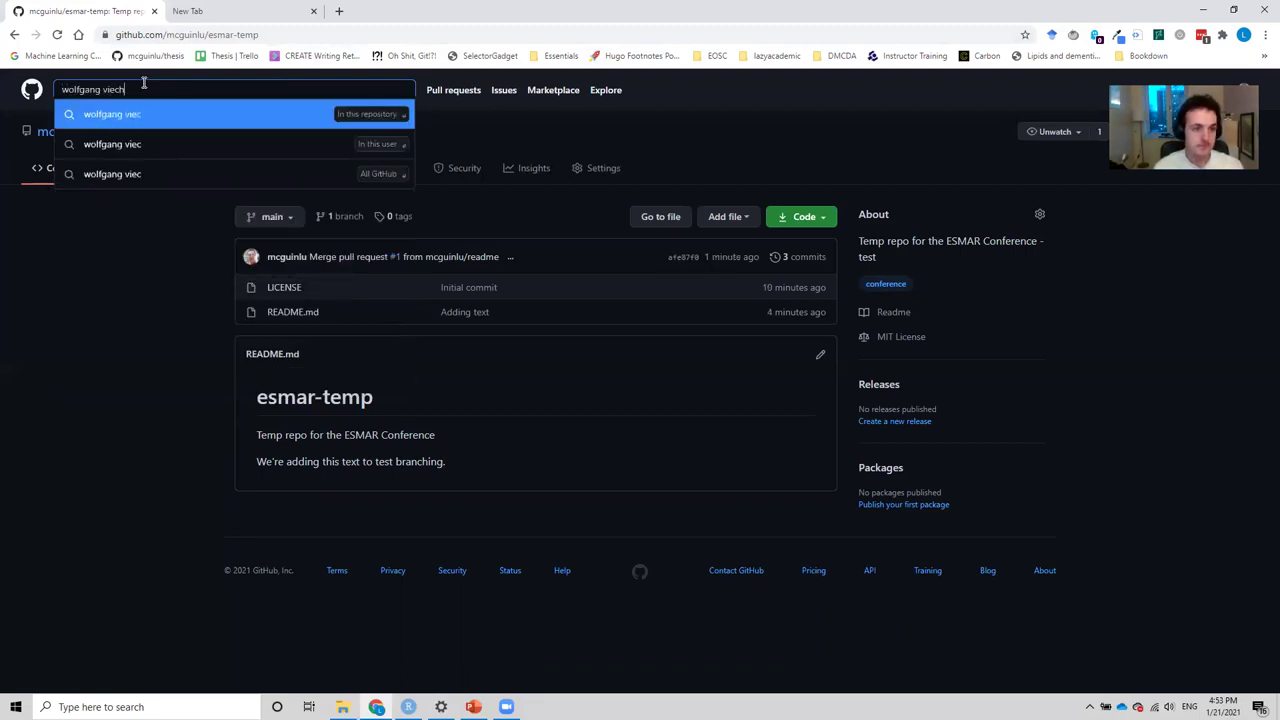
pyautogui.write('tbaur')
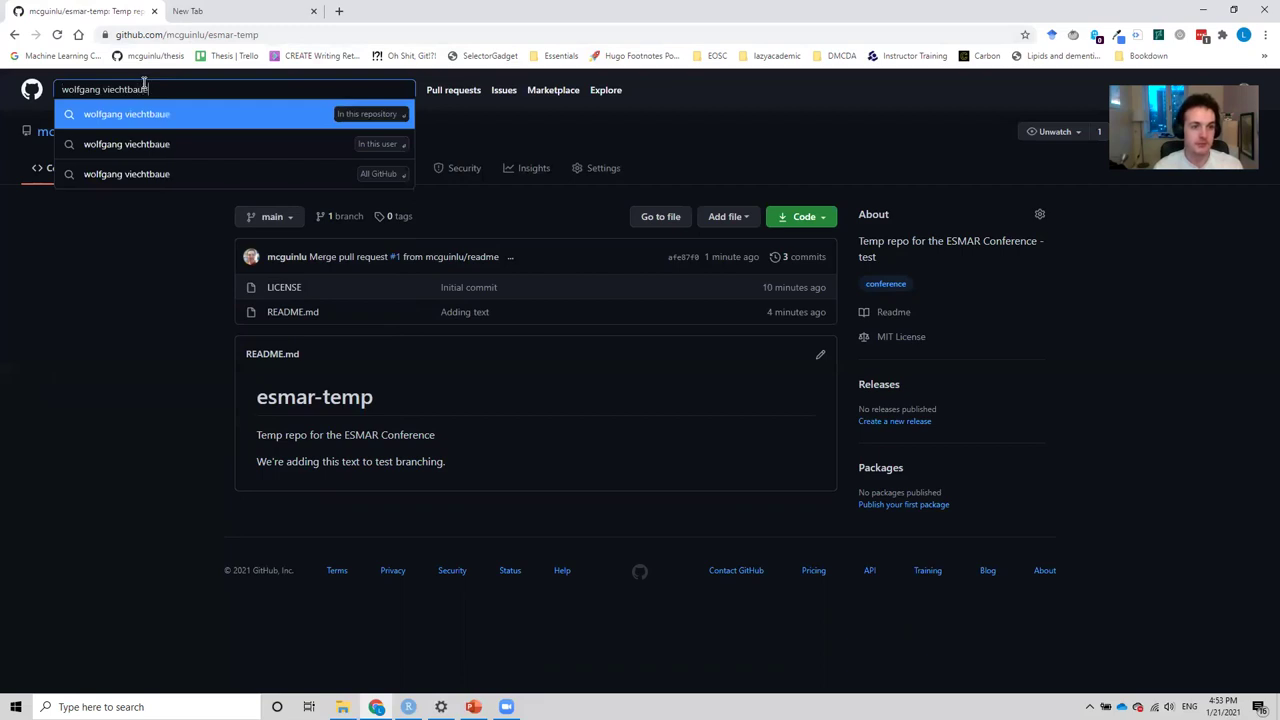
pyautogui.press('Return')
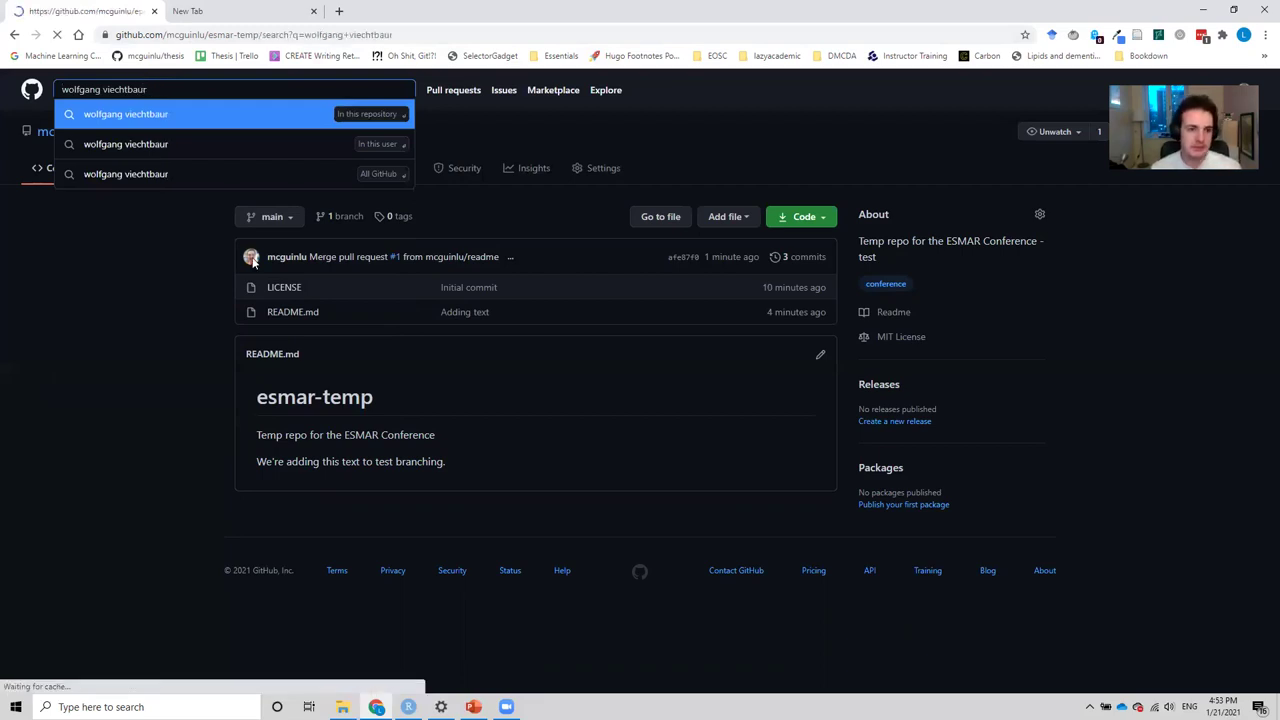
pyautogui.click(159, 92)
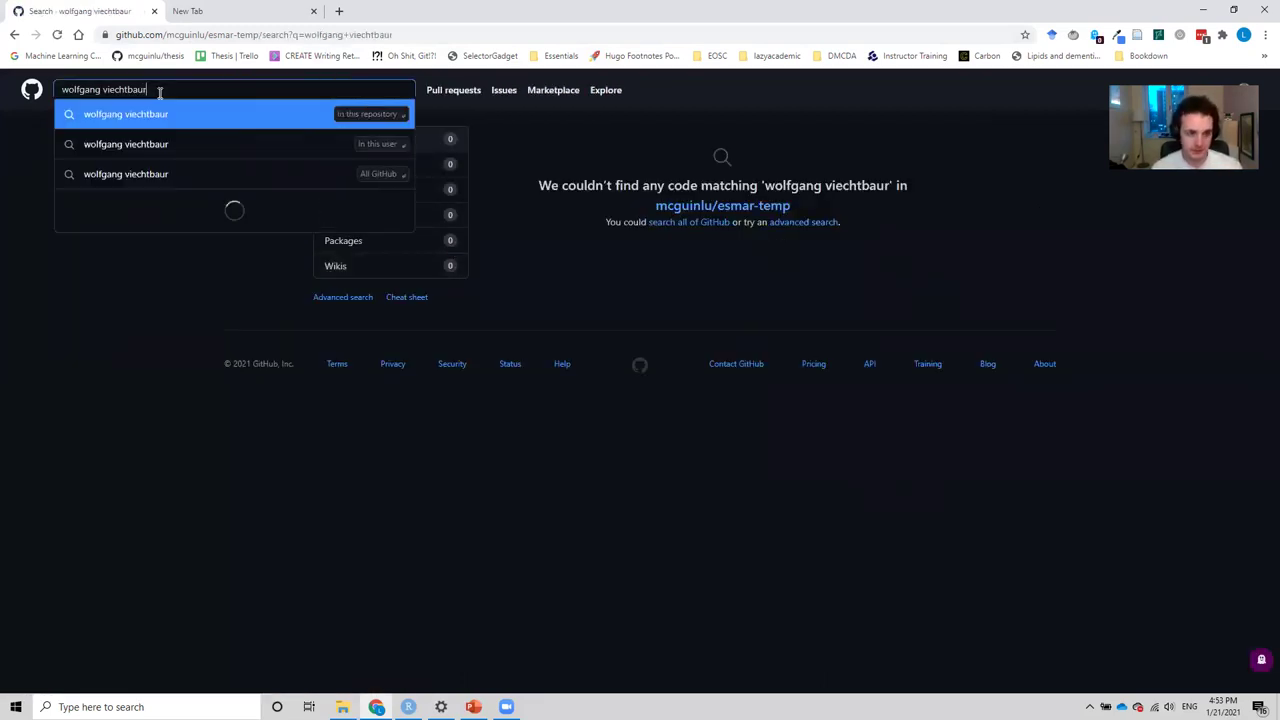
pyautogui.press('Down')
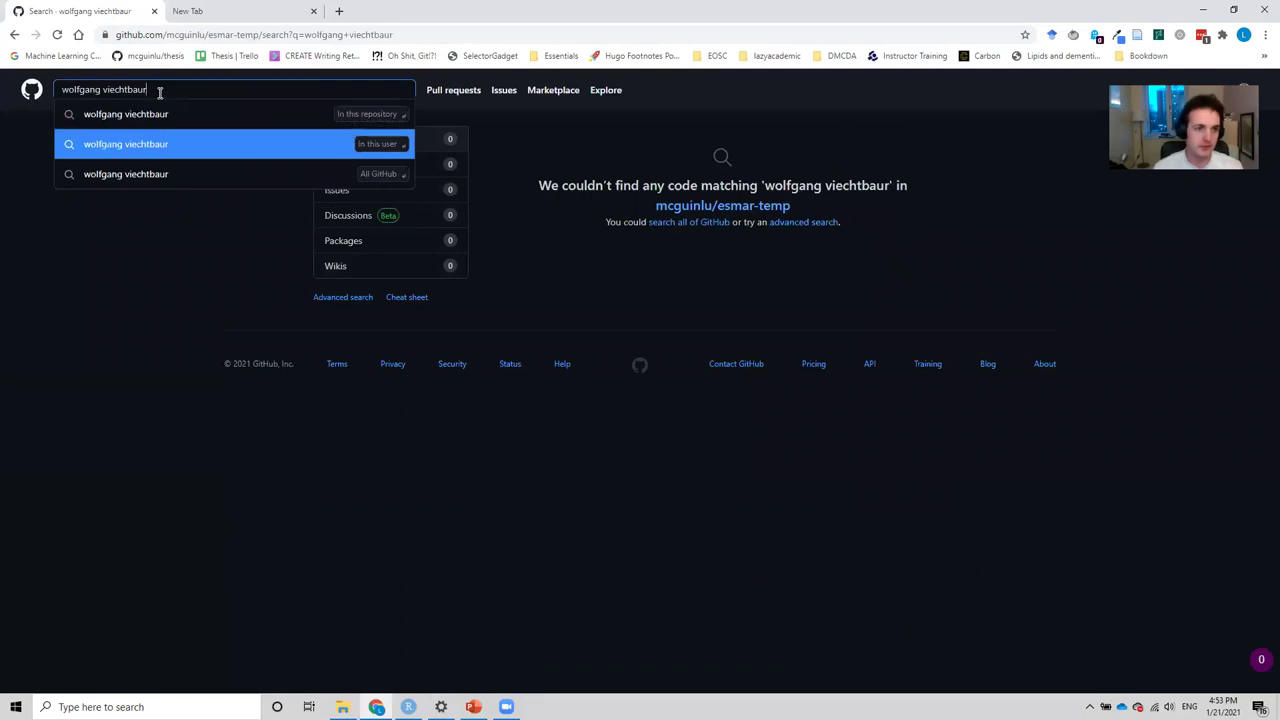
pyautogui.press('Return')
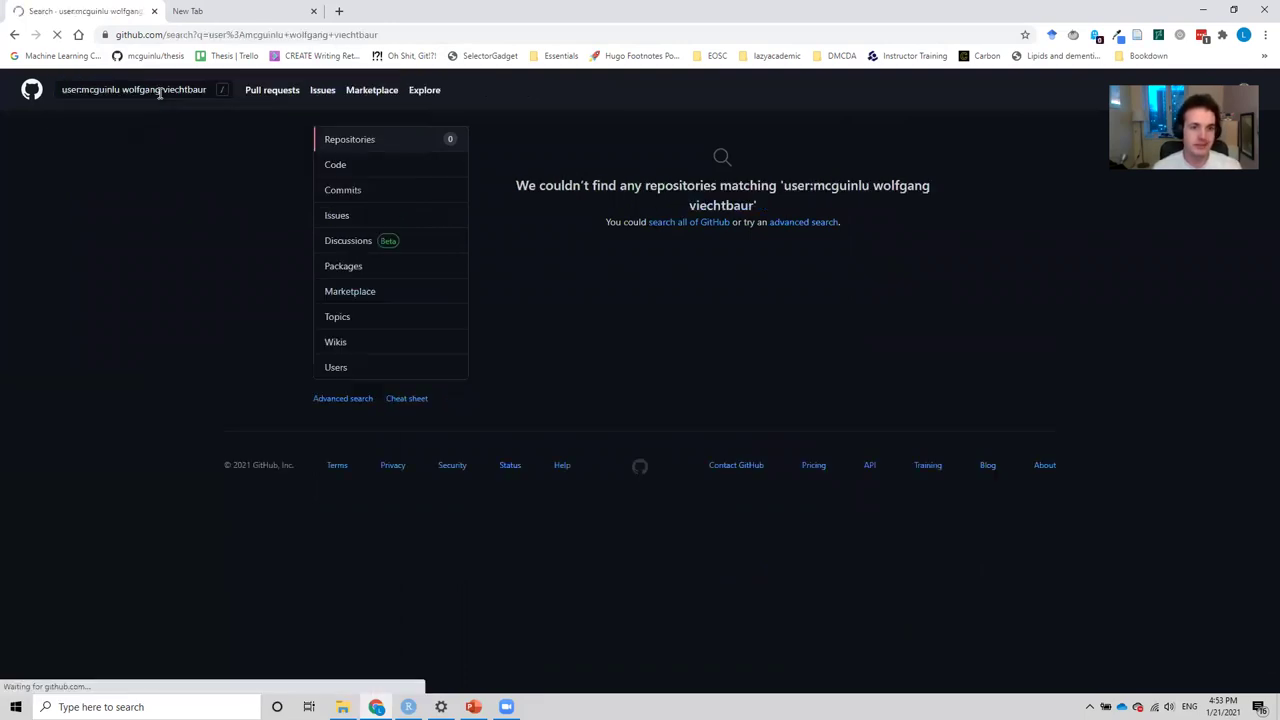
# - Remove the user filter from the query to search all of GitHub, and show the matching users
pyautogui.click(159, 92)
pyautogui.moveTo(118, 90); pyautogui.dragTo(61, 90)
pyautogui.press('BackSpace')
pyautogui.press('Return')
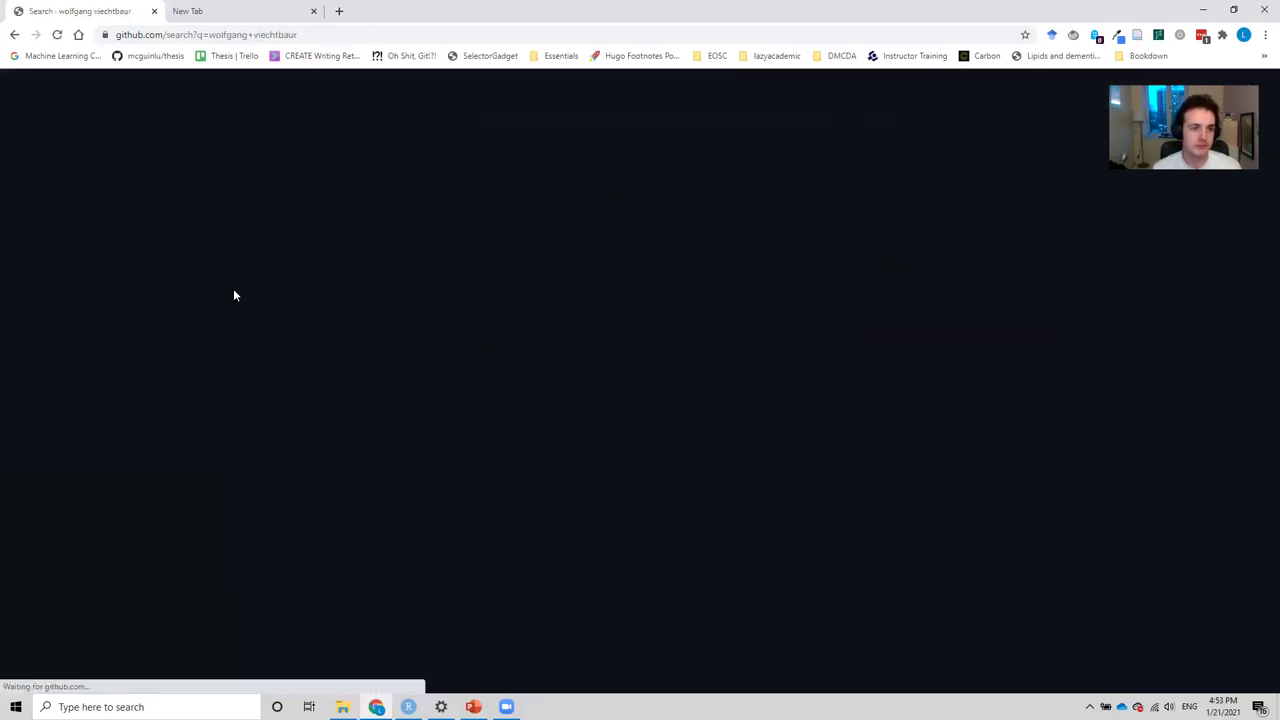
pyautogui.click(364, 367)
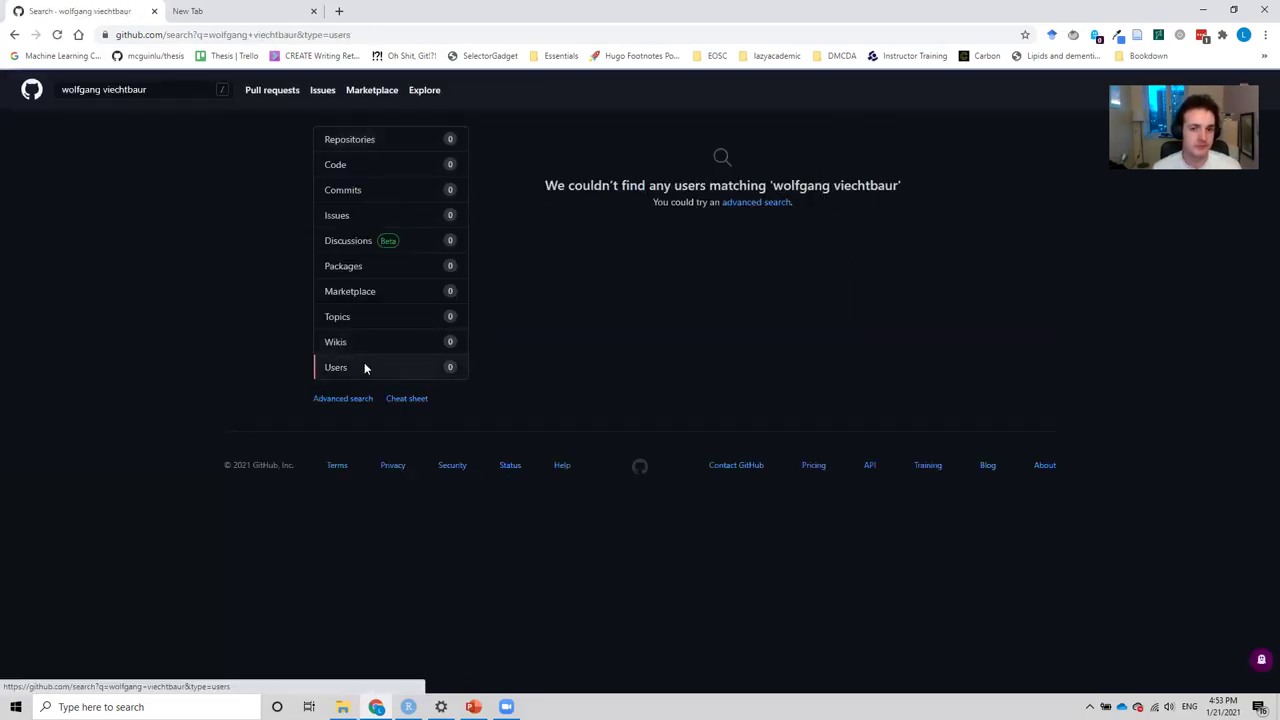
# - Search the users for the developer's first name only, and again for the full name
pyautogui.moveTo(172, 90); pyautogui.dragTo(100, 88)
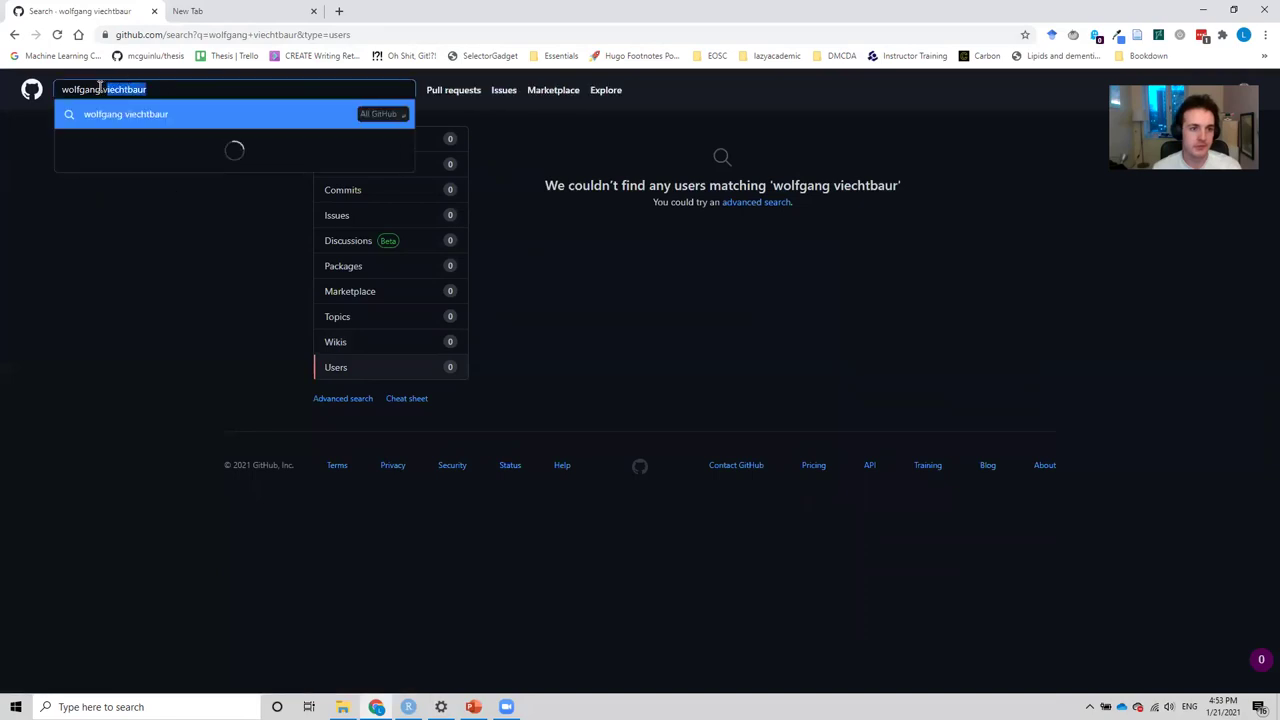
pyautogui.press('BackSpace')
pyautogui.press('Return')
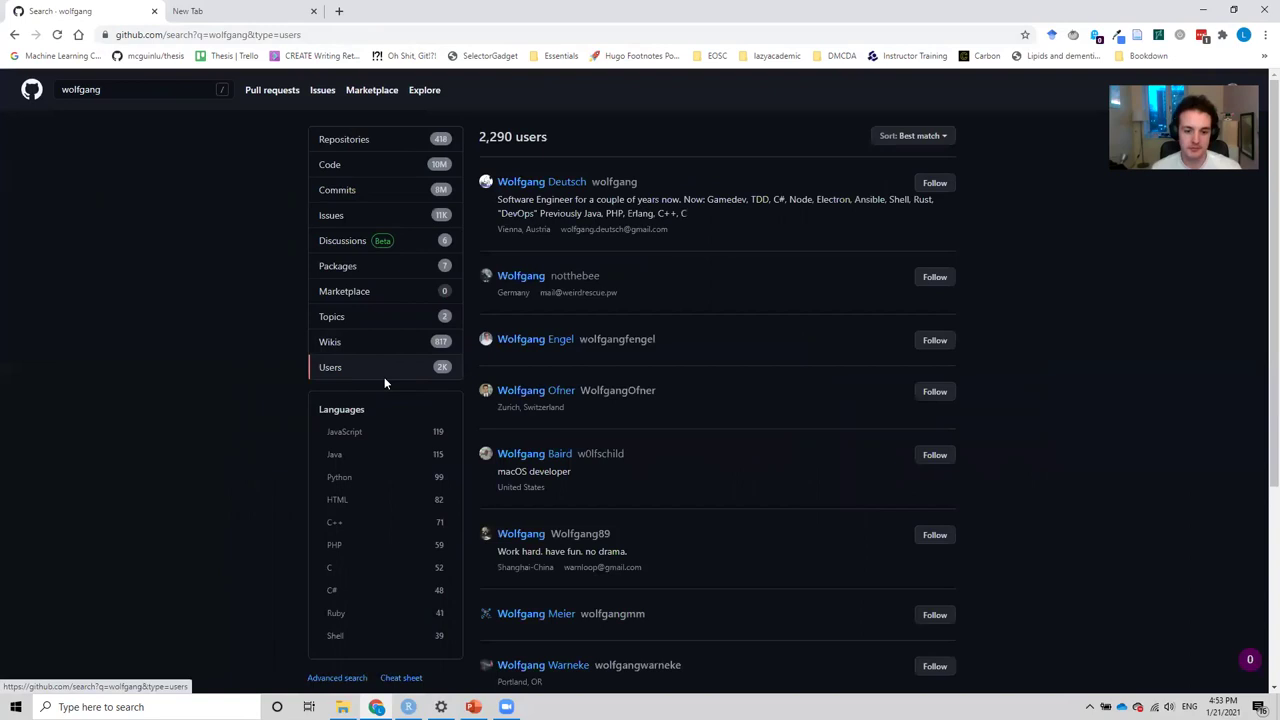
pyautogui.click(146, 92)
pyautogui.write('viec')
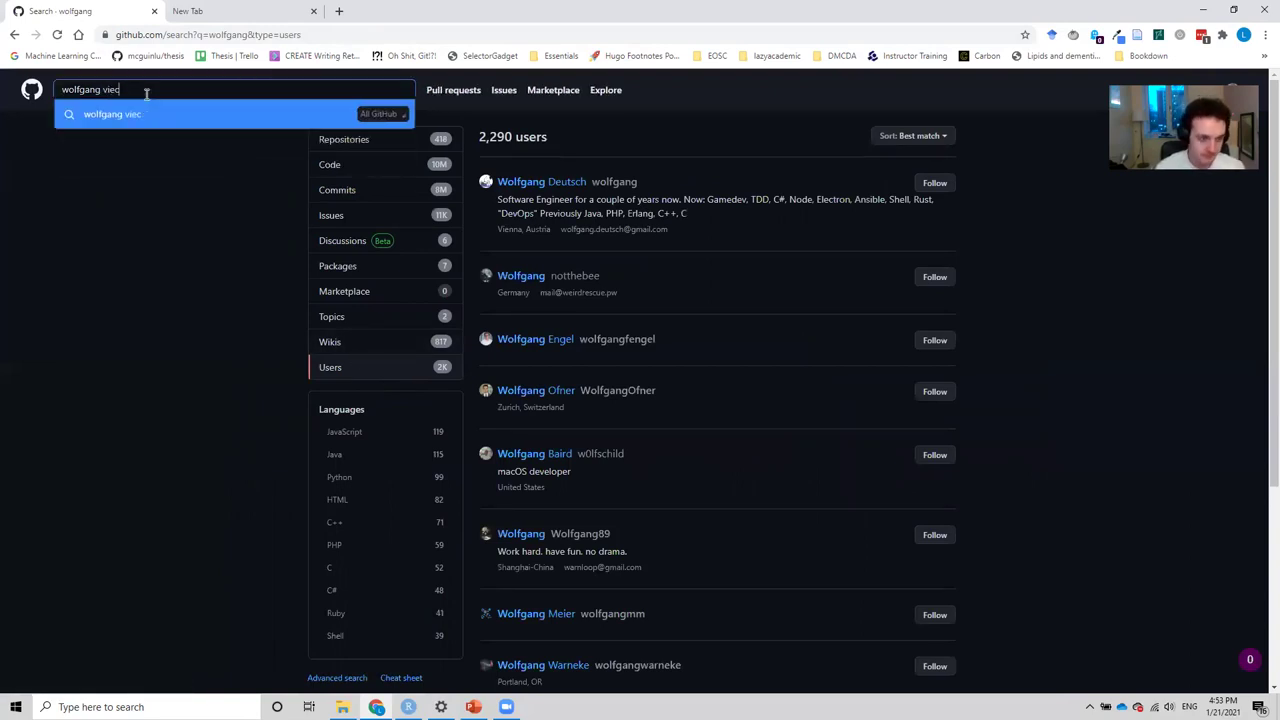
pyautogui.write('htbaur')
pyautogui.press('Return')
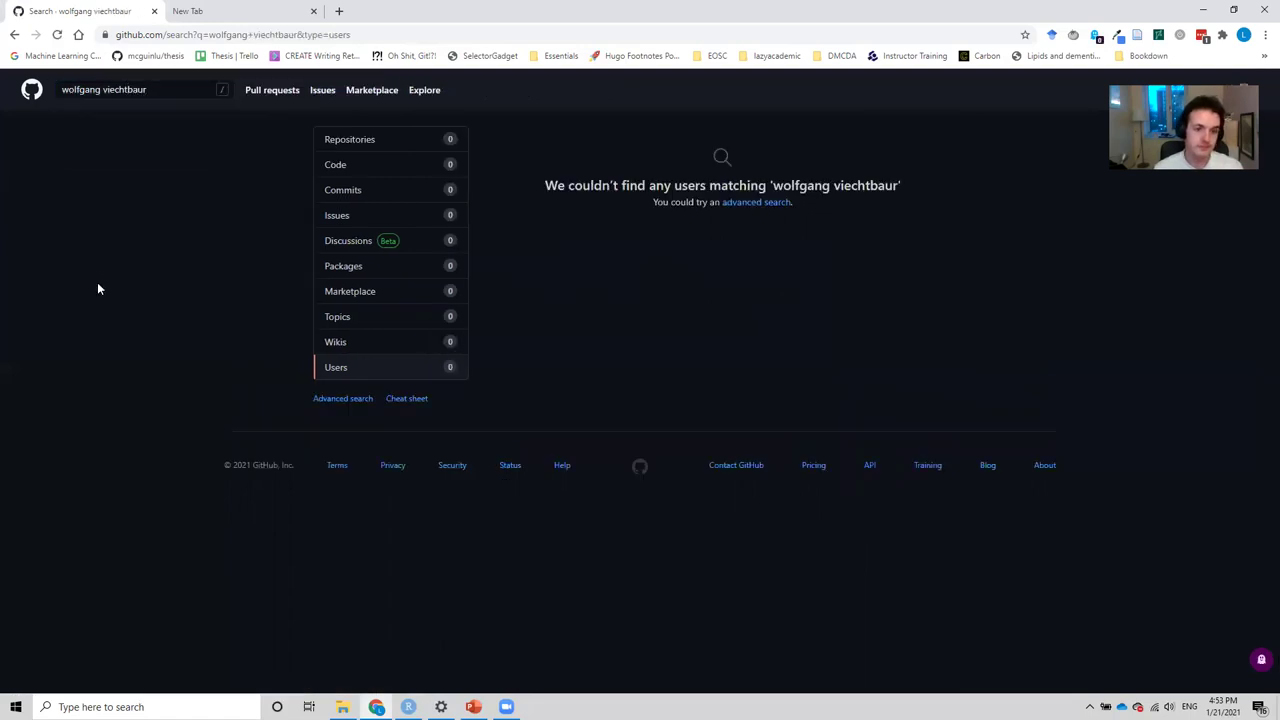
# - Search GitHub for "metafor", limit the results to repositories, and open the original metafor R package repository
pyautogui.click(145, 90)
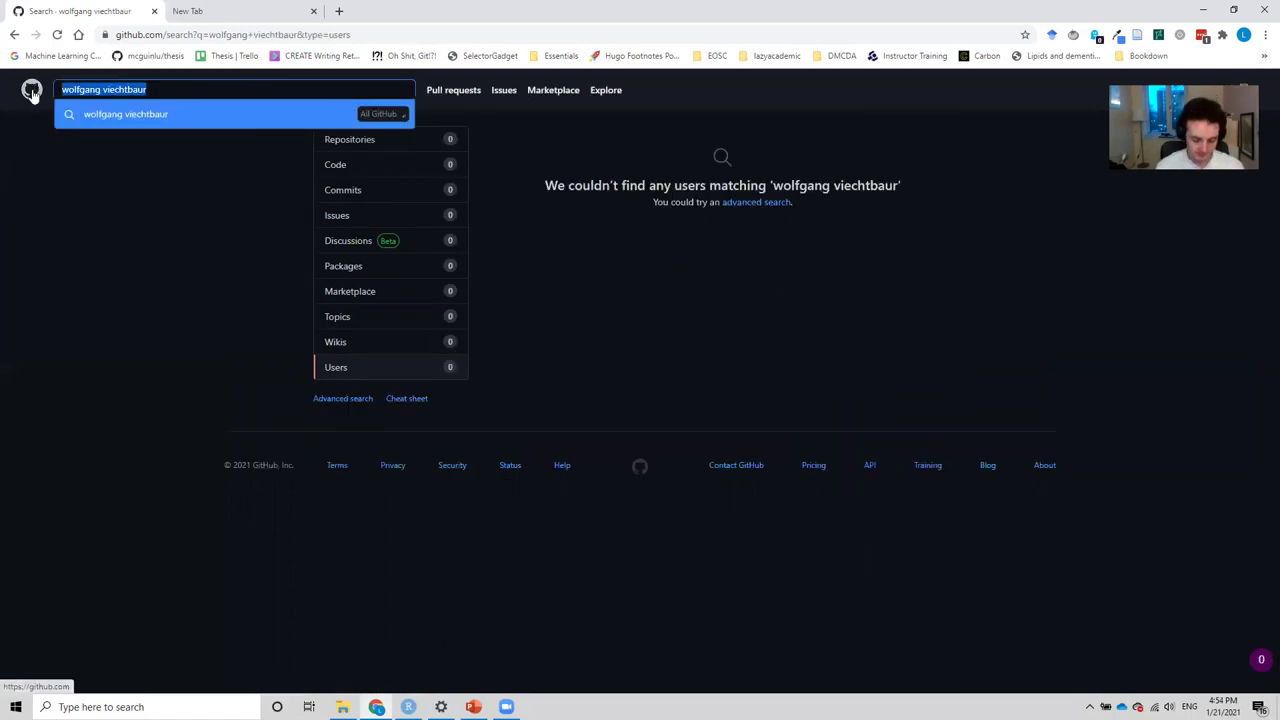
pyautogui.write('metafor')
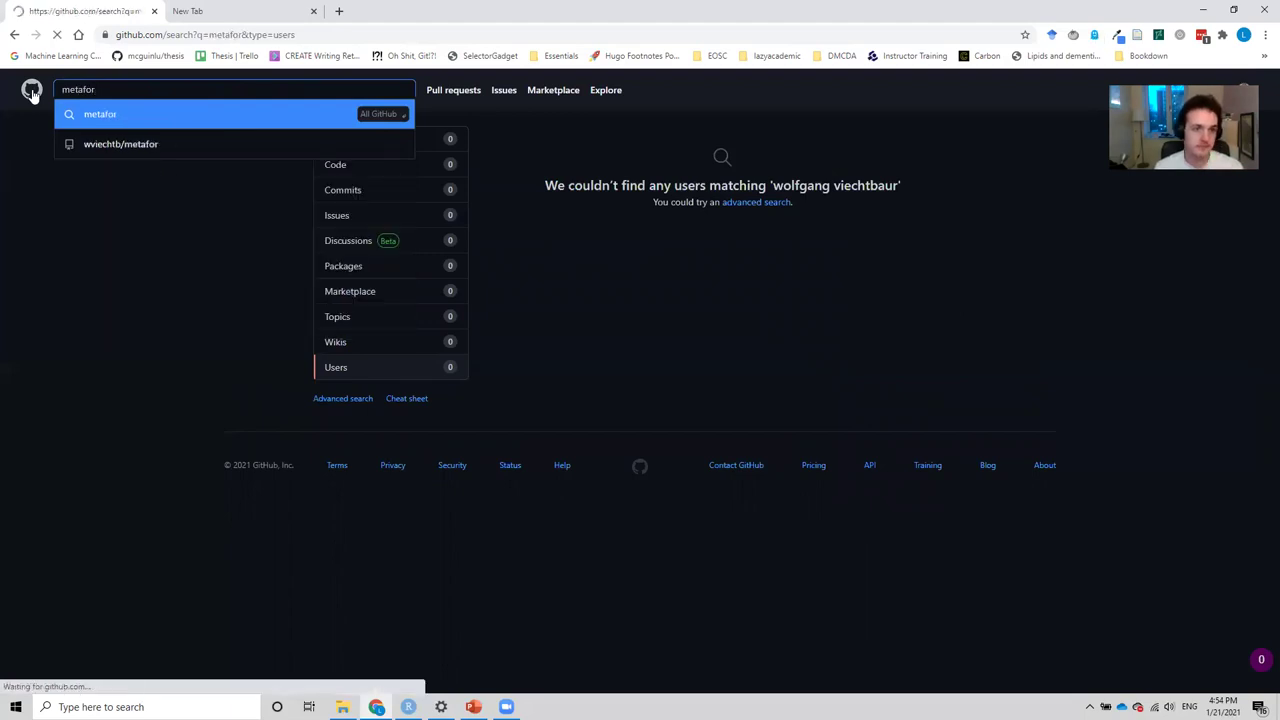
pyautogui.press('Return')
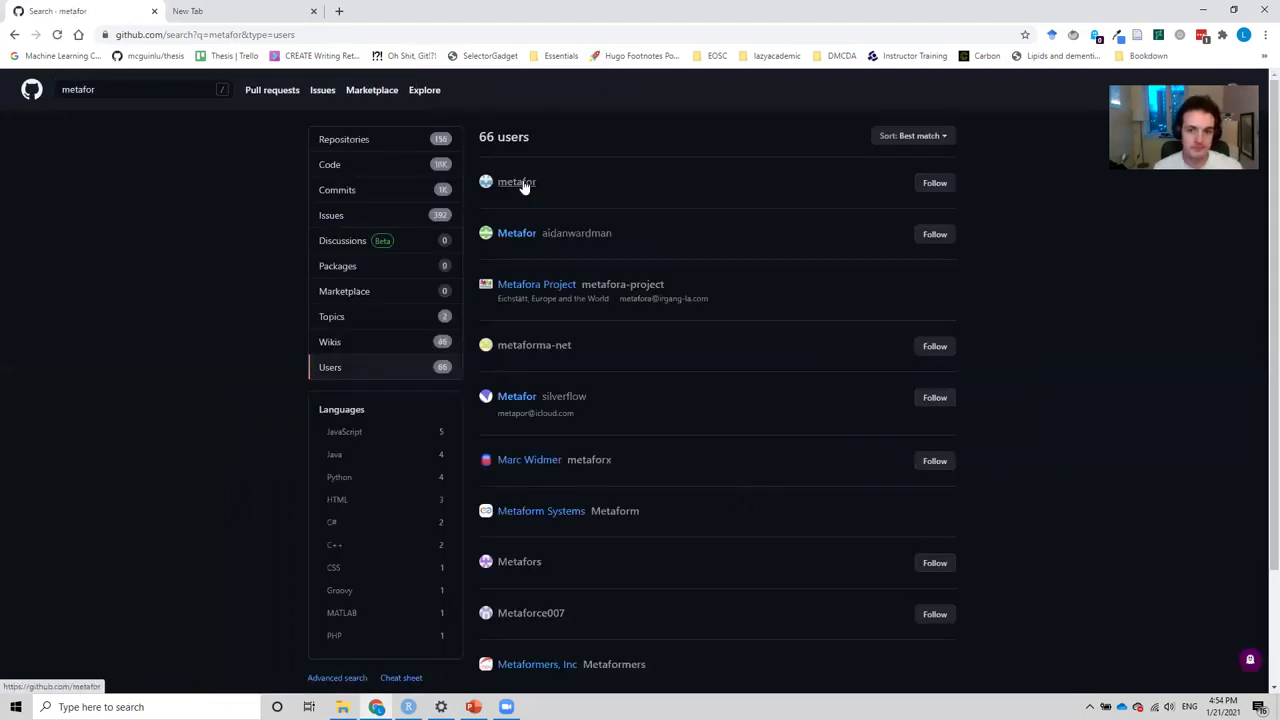
pyautogui.click(369, 148)
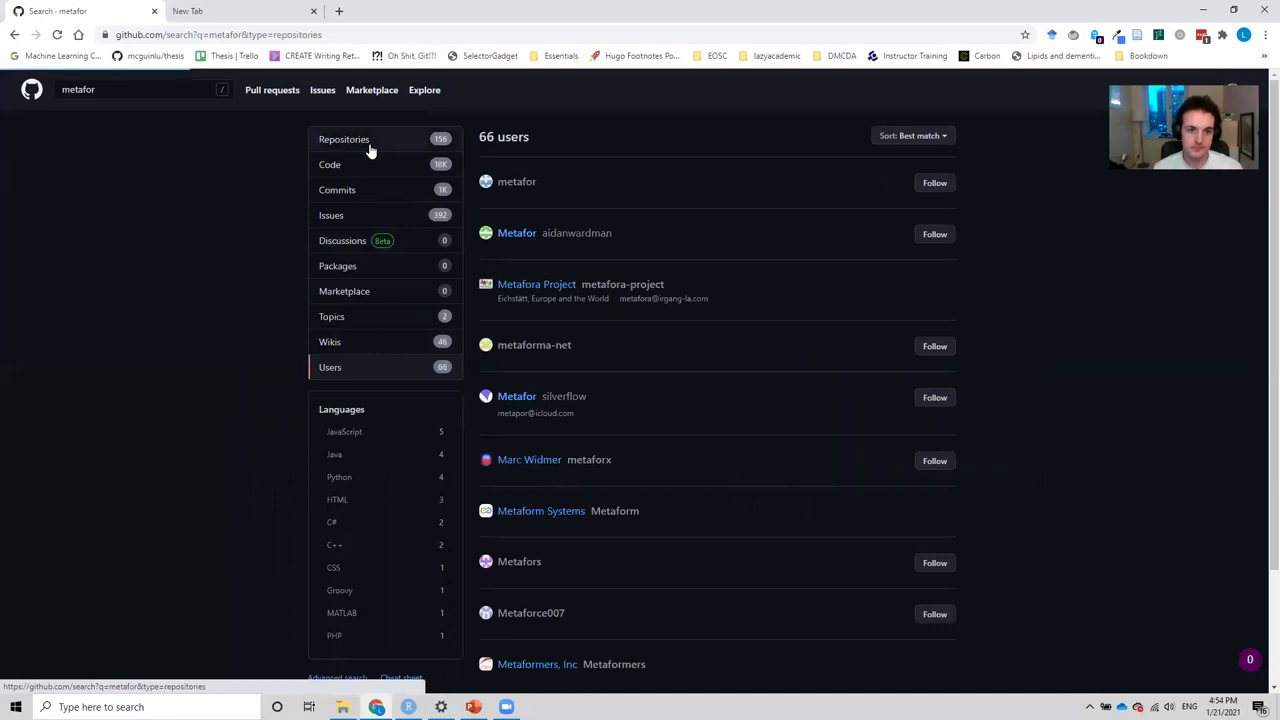
pyautogui.click(528, 184)
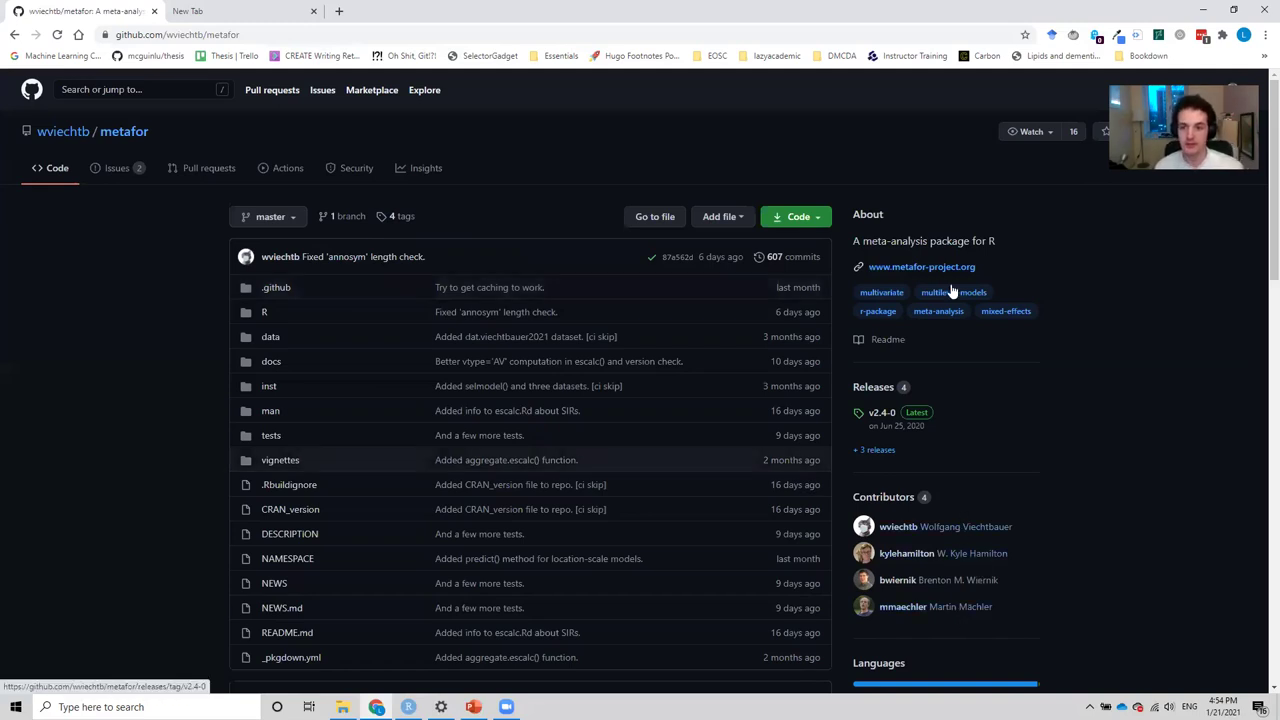
# - Review the metafor repository's short description and its README
pyautogui.moveTo(942, 244); pyautogui.dragTo(1036, 264)
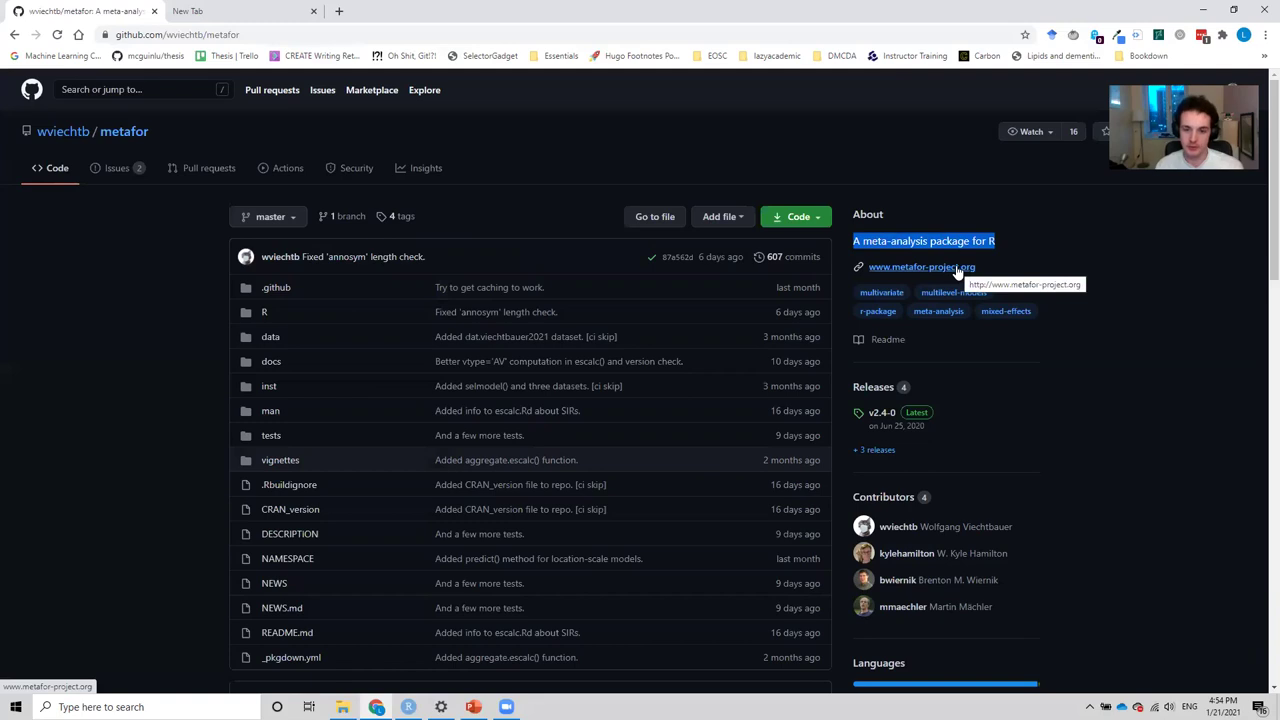
pyautogui.scroll(-5, 957, 271)
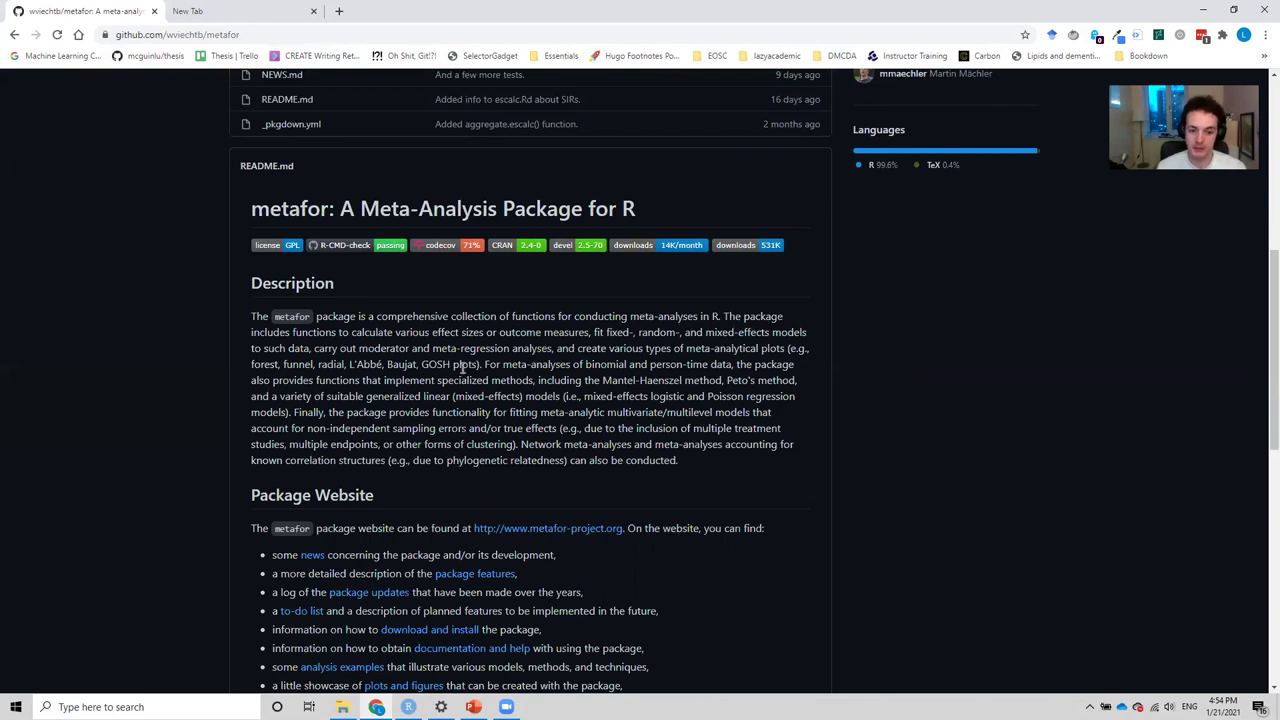
pyautogui.scroll(5, 422, 402)
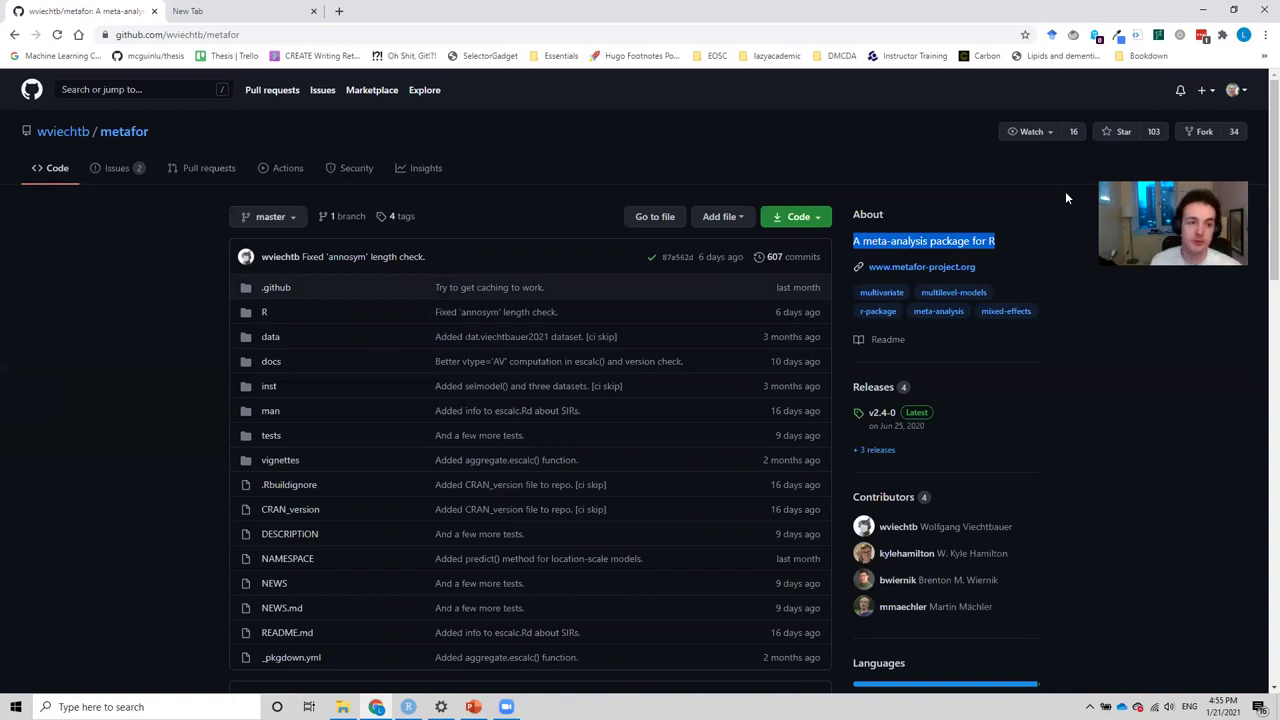
# - Fork metafor to the personal account and check how the fork's branch compares with the original master
pyautogui.click(1198, 134)
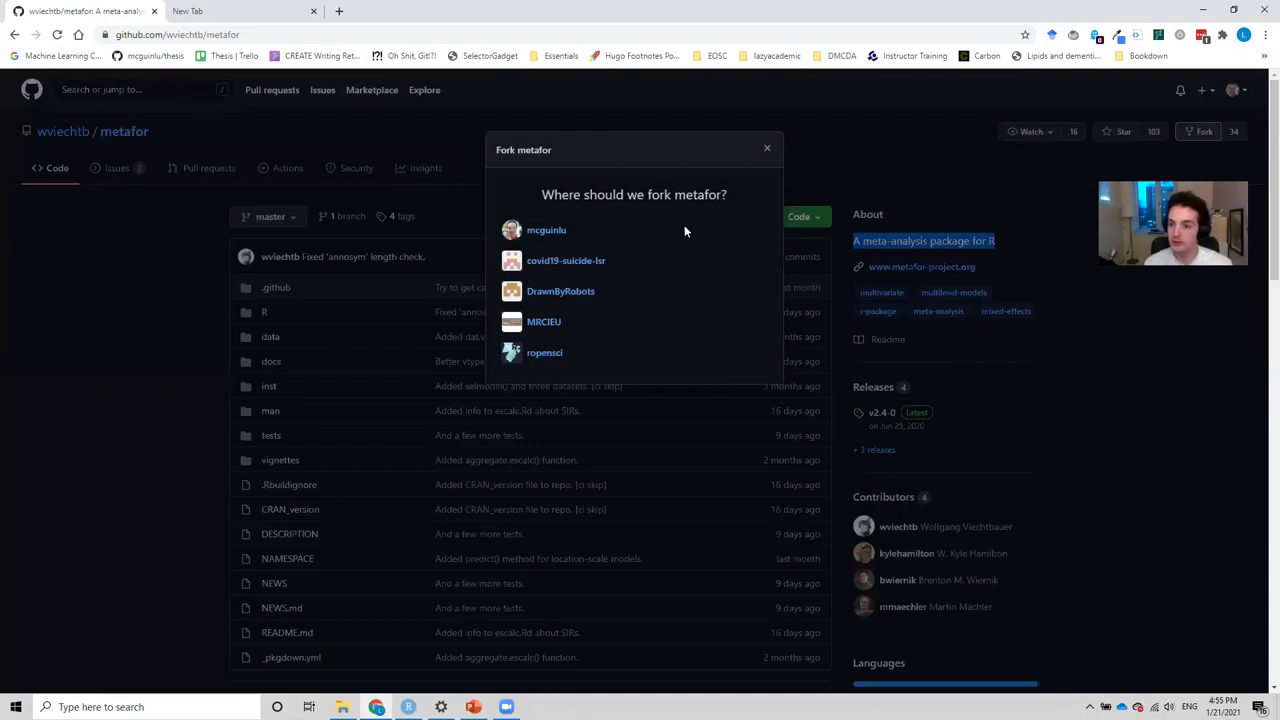
pyautogui.click(555, 234)
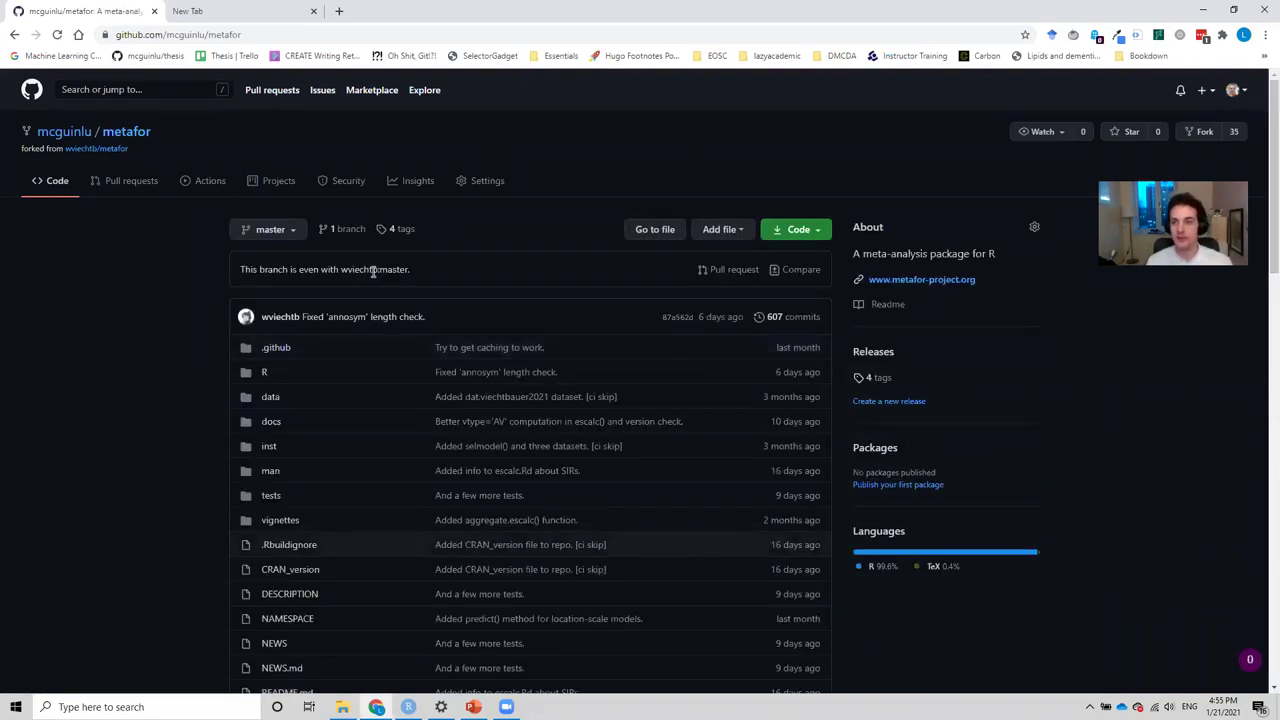
pyautogui.moveTo(60, 136)
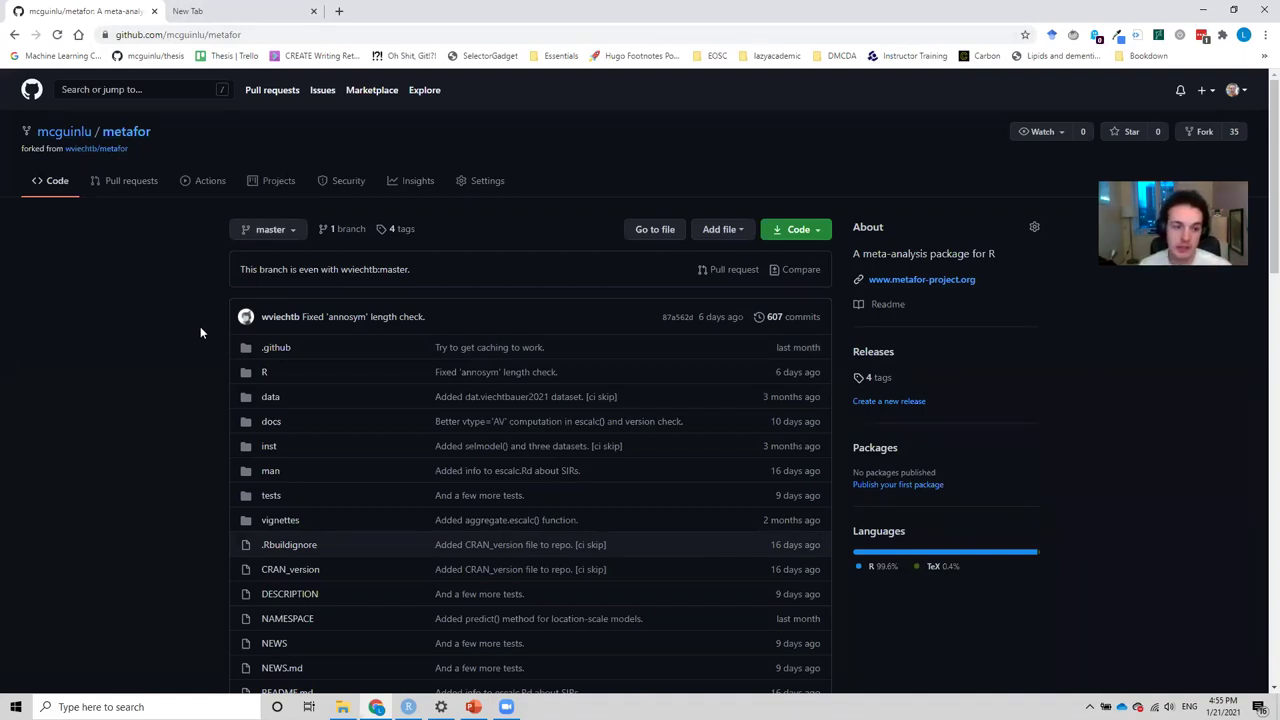
pyautogui.moveTo(242, 270); pyautogui.dragTo(412, 276)
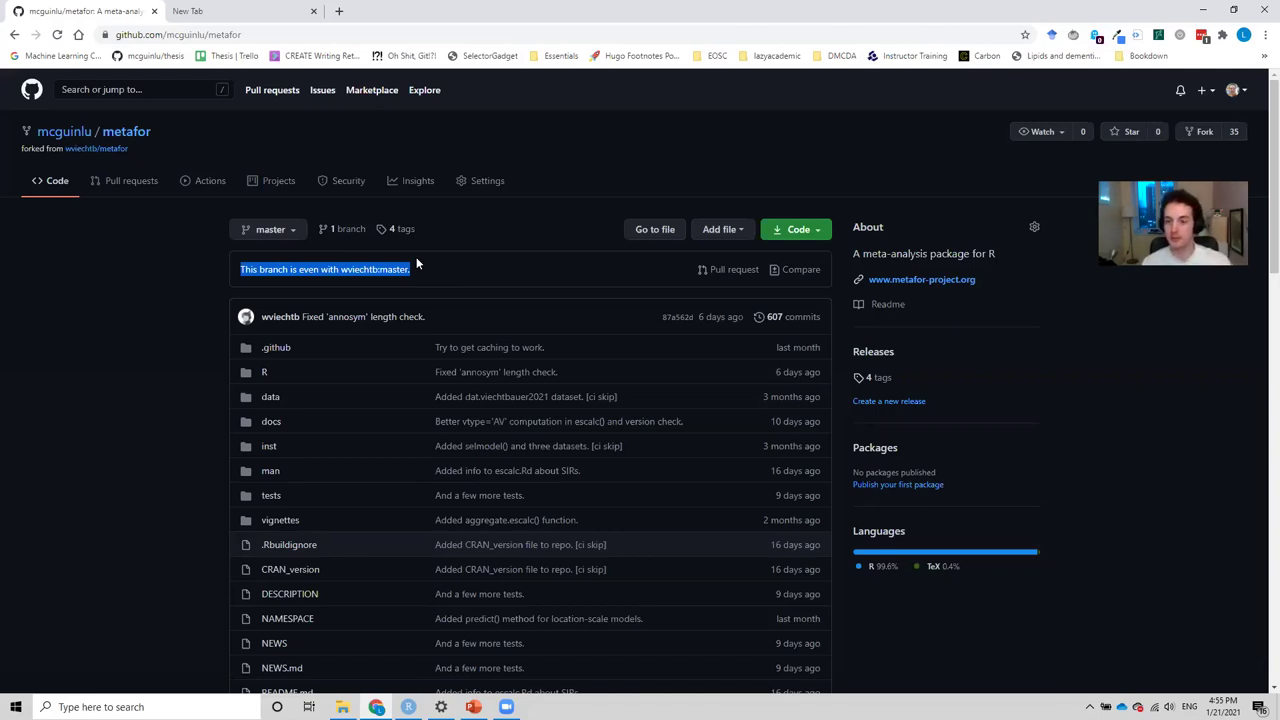
# - Open the forked metafor repository's README.md for editing
pyautogui.scroll(-5, 416, 257)
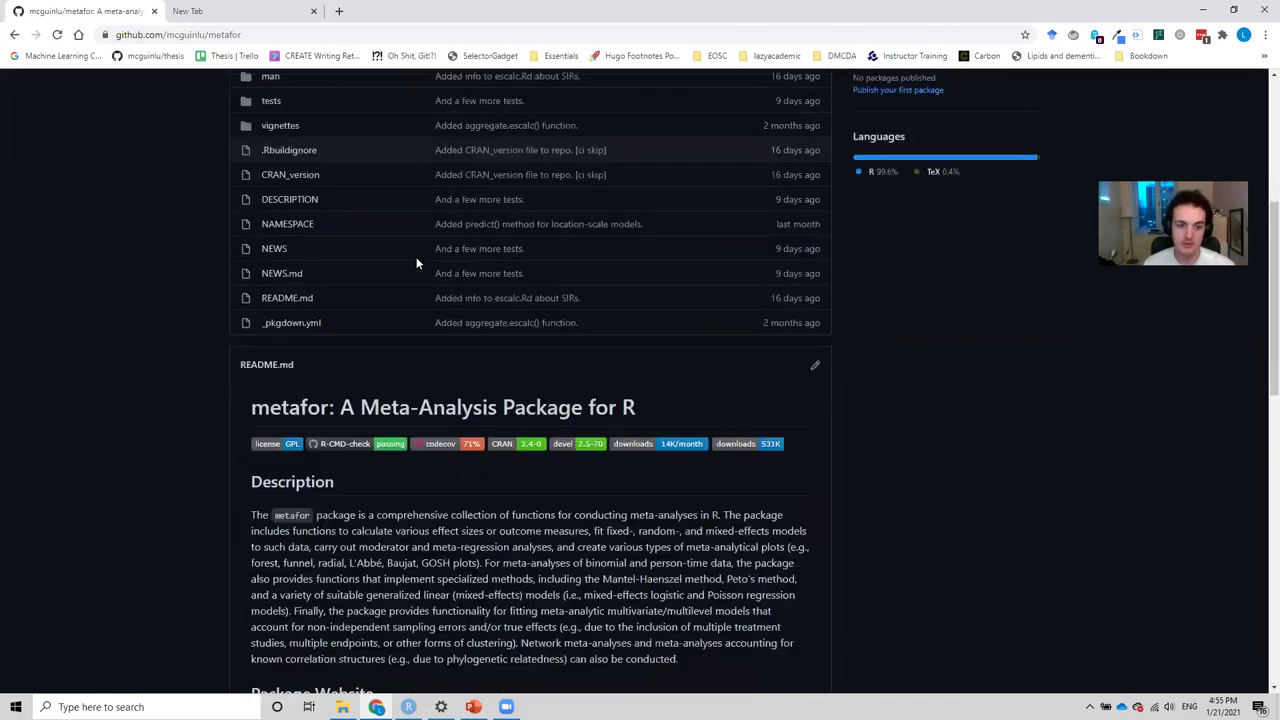
pyautogui.click(814, 228)
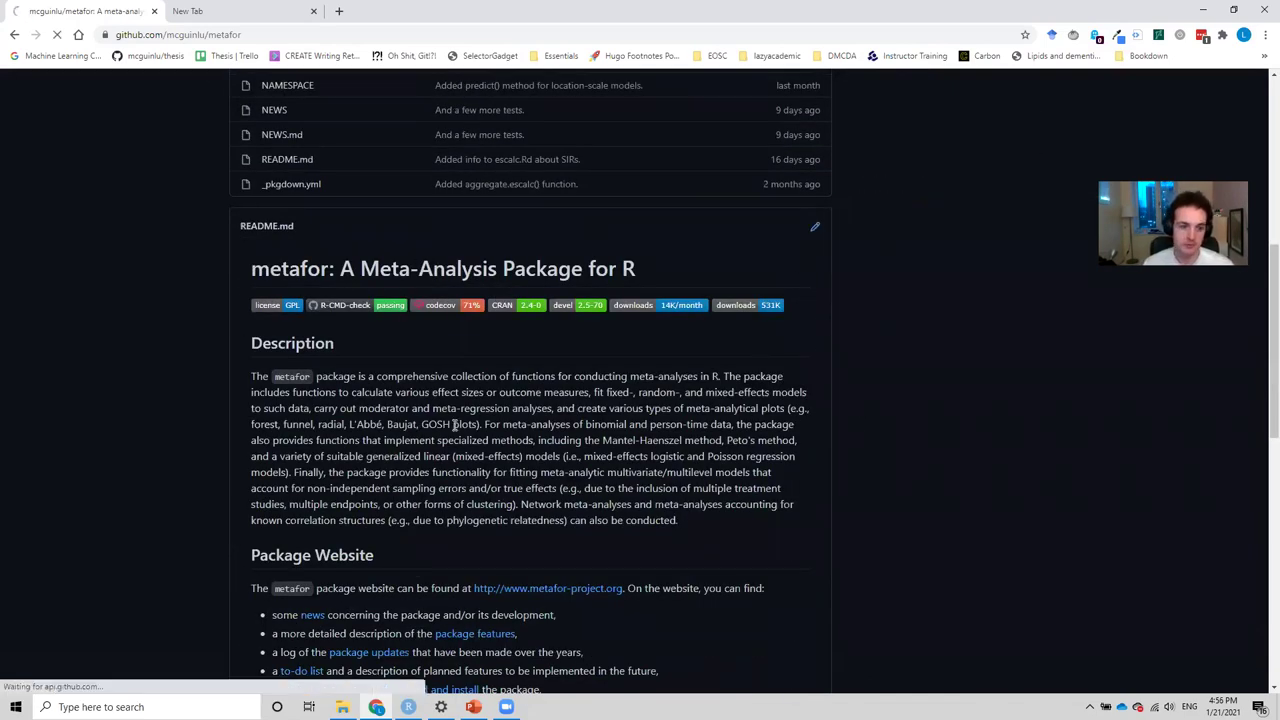